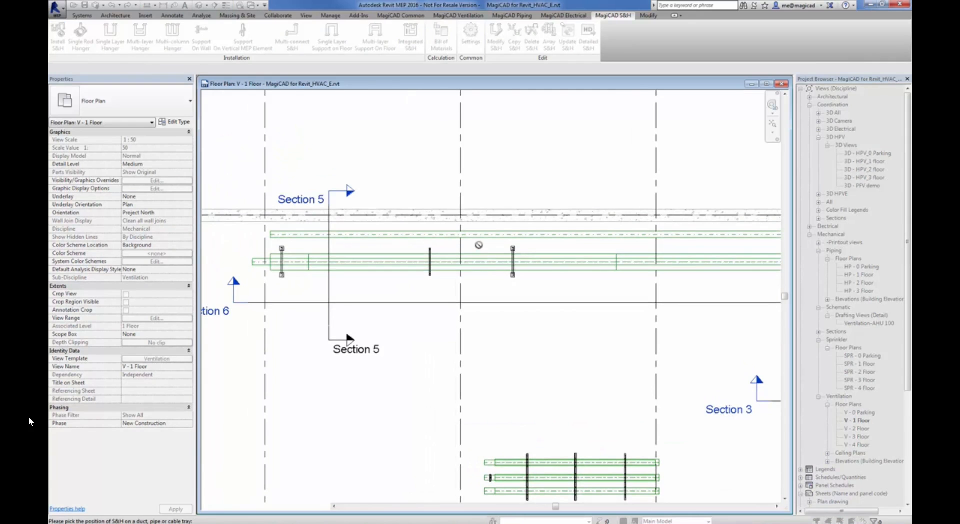
Pick the hanger position on the upper duct next to Section 5 and finish the duct selection
click(479, 240)
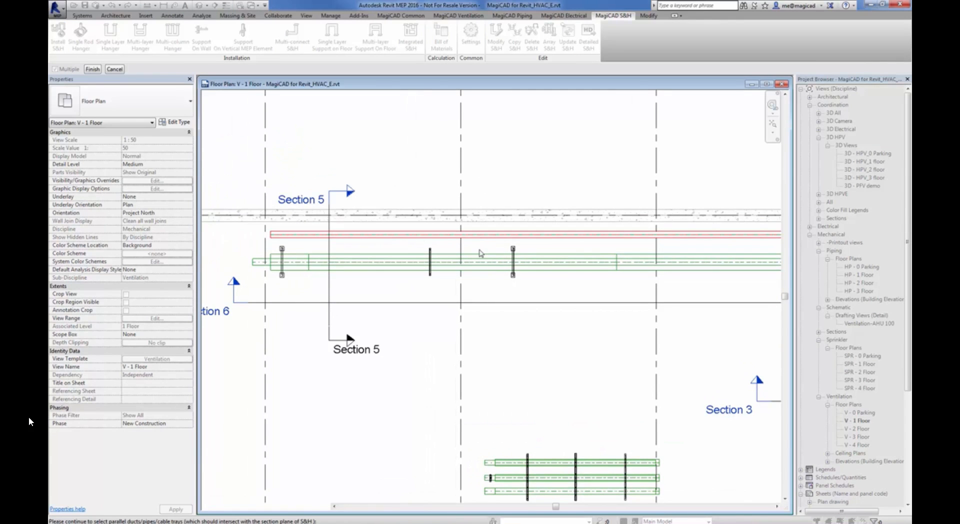
click(92, 70)
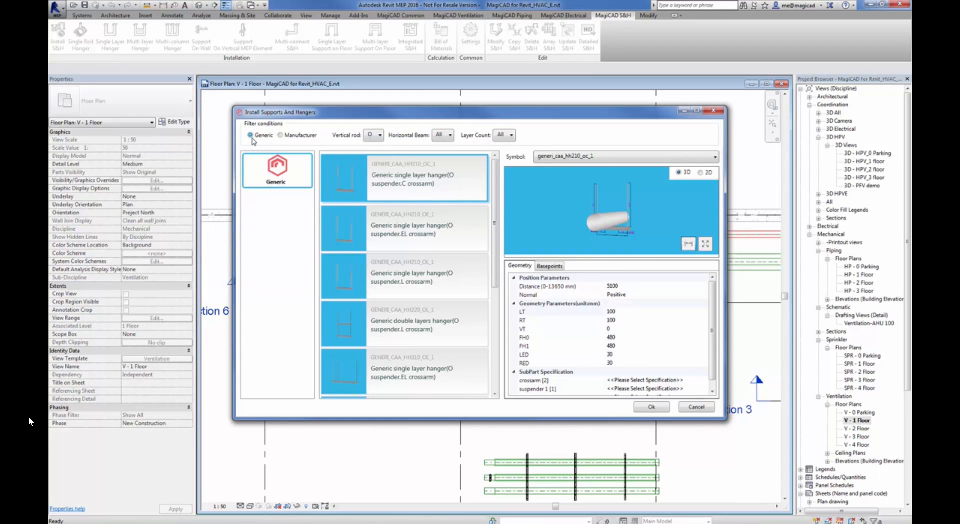
Compare the manufacturer hangers with the generic ones and look through the generic single and double layer O-suspender models
click(281, 136)
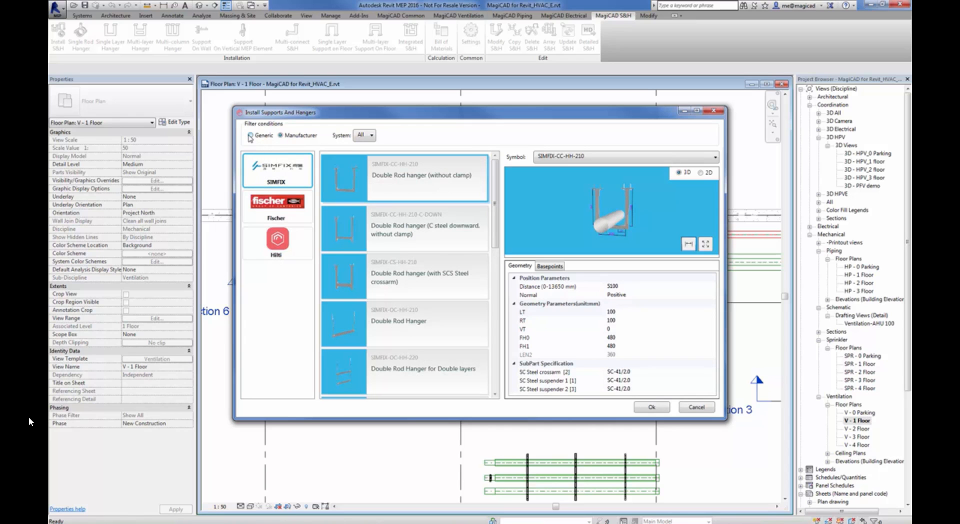
click(251, 135)
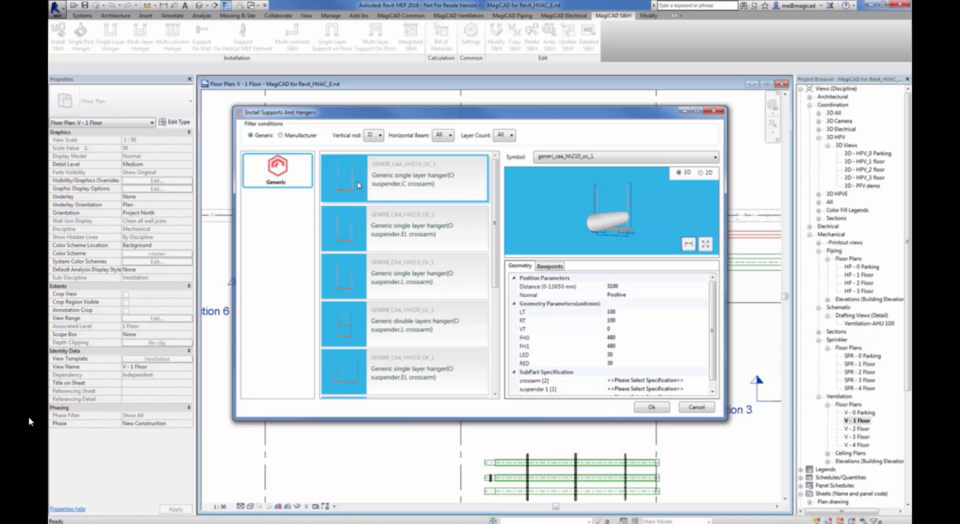
click(347, 238)
click(349, 286)
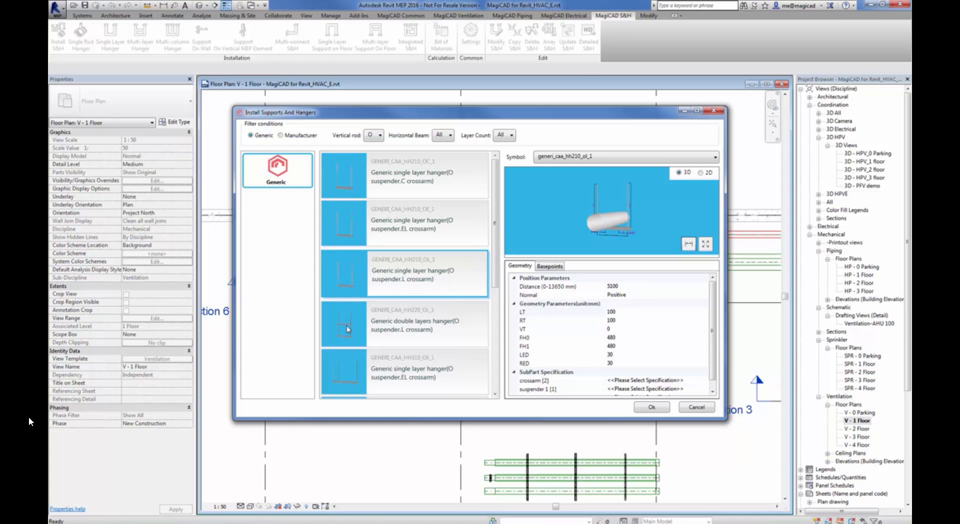
click(349, 329)
scroll(498, 291, down, 1)
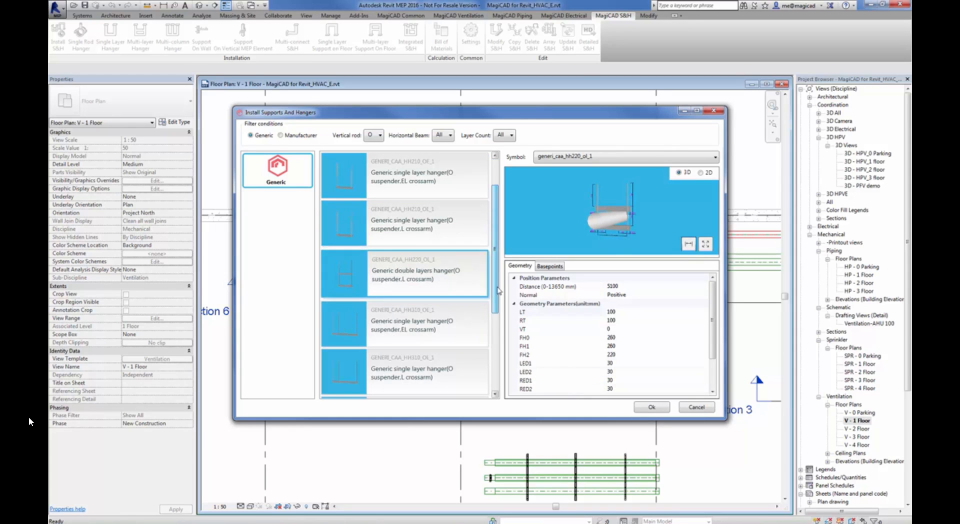
scroll(499, 291, down, 3)
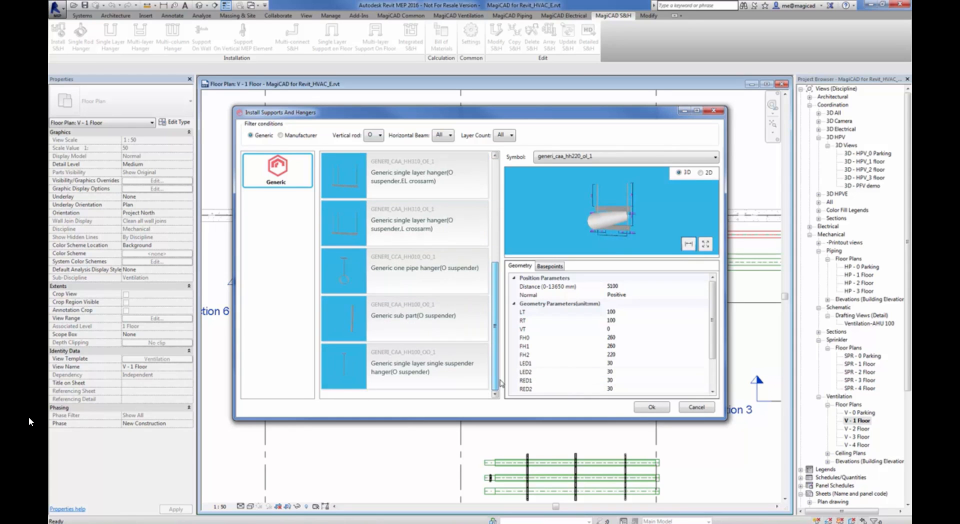
drag(501, 383, 494, 235)
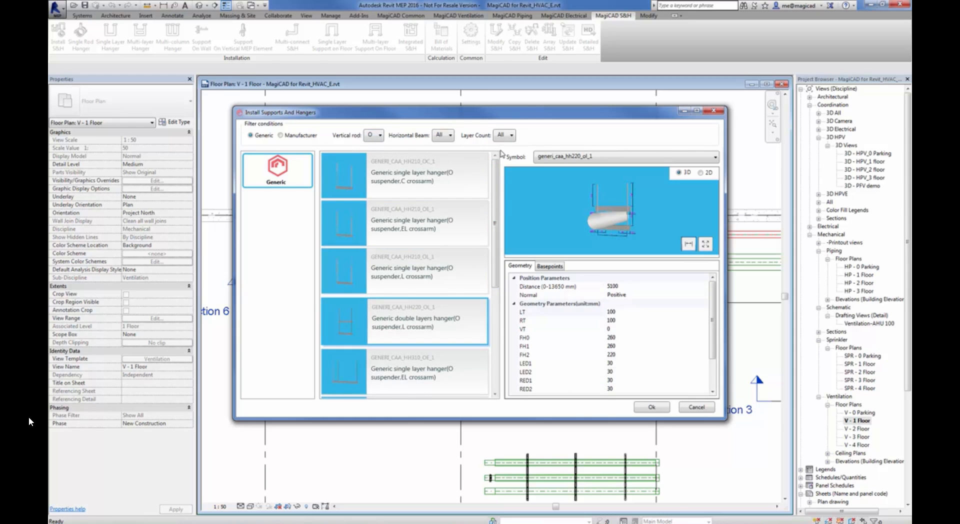
Filter the generic hangers by vertical rod H and examine the right-angle C-crossarm hanger in an enlarged 3D preview
click(377, 136)
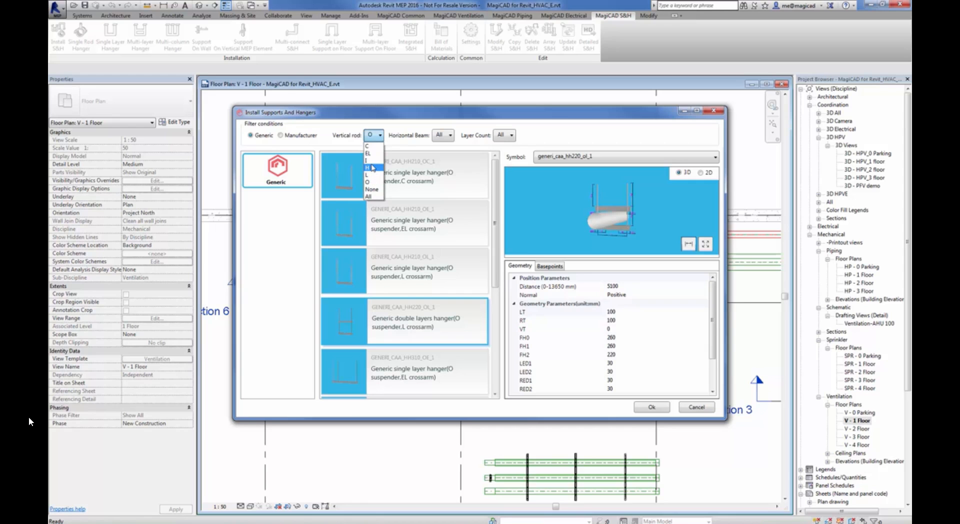
click(372, 168)
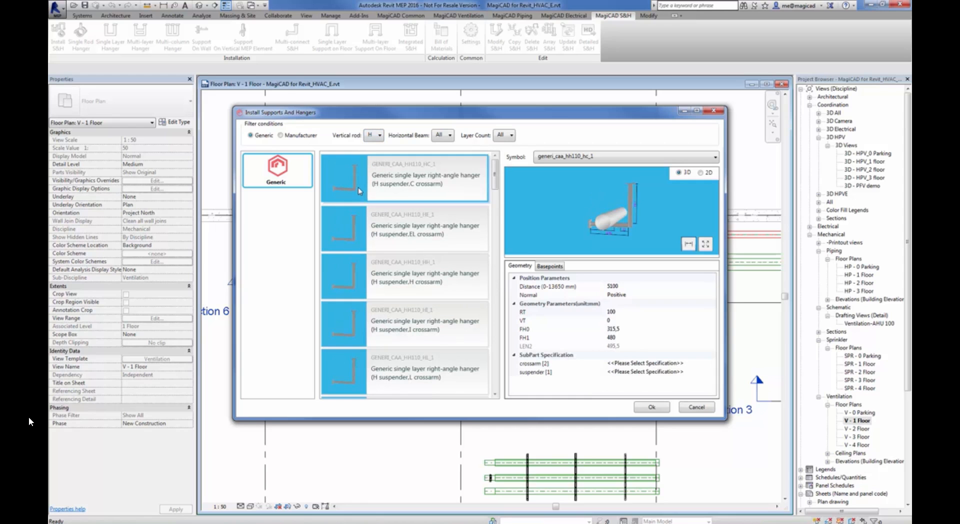
click(696, 110)
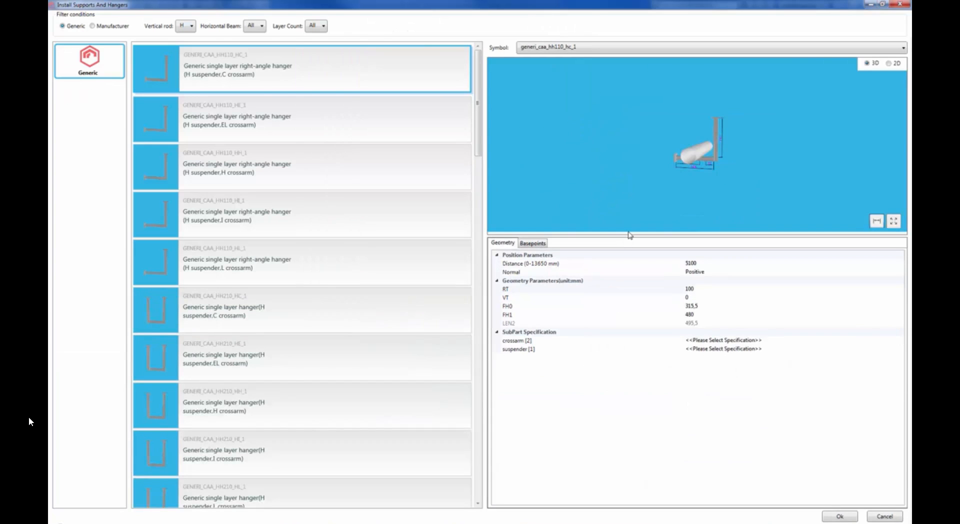
scroll(721, 168, up, 4)
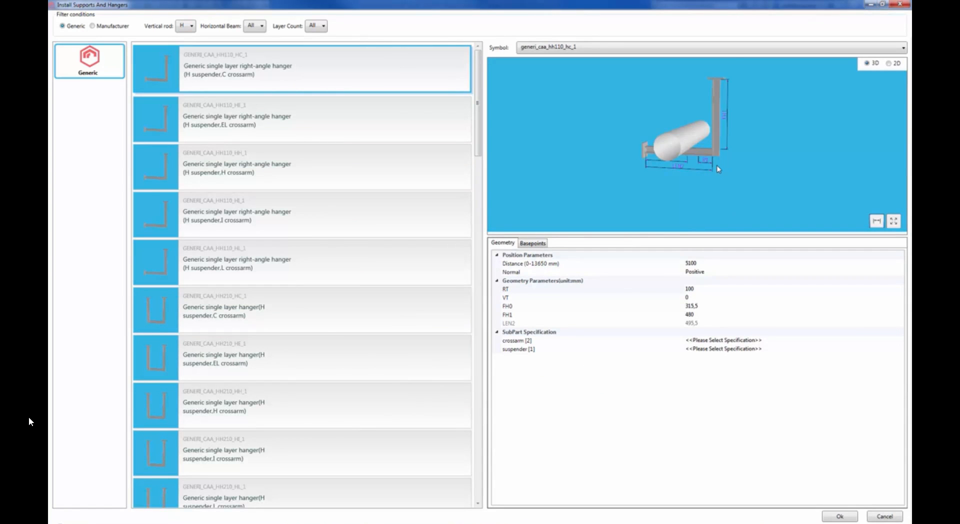
drag(718, 174, 716, 50)
scroll(725, 110, up, 2)
drag(724, 108, 718, 145)
scroll(717, 134, up, 3)
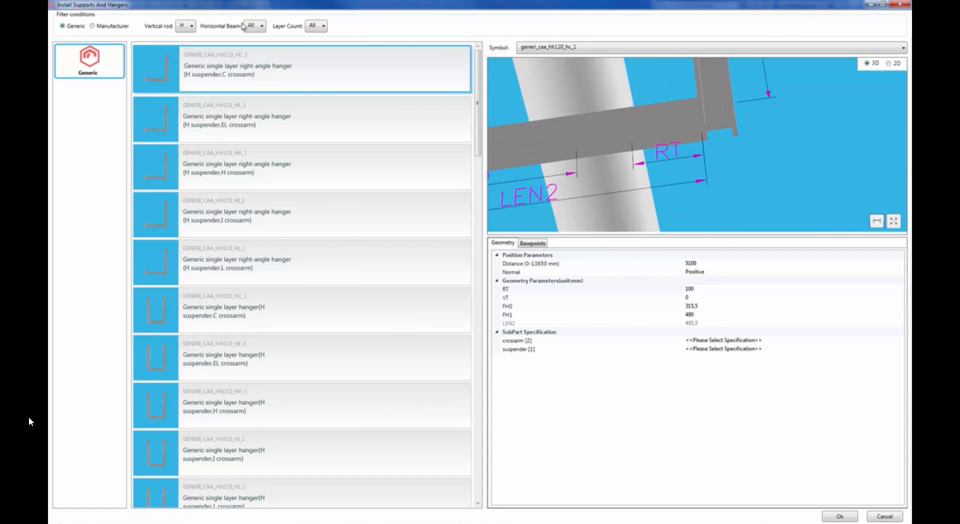
Filter the generic hangers by vertical rod L and examine the right-angle C-crossarm hanger's profile in 3D
click(189, 28)
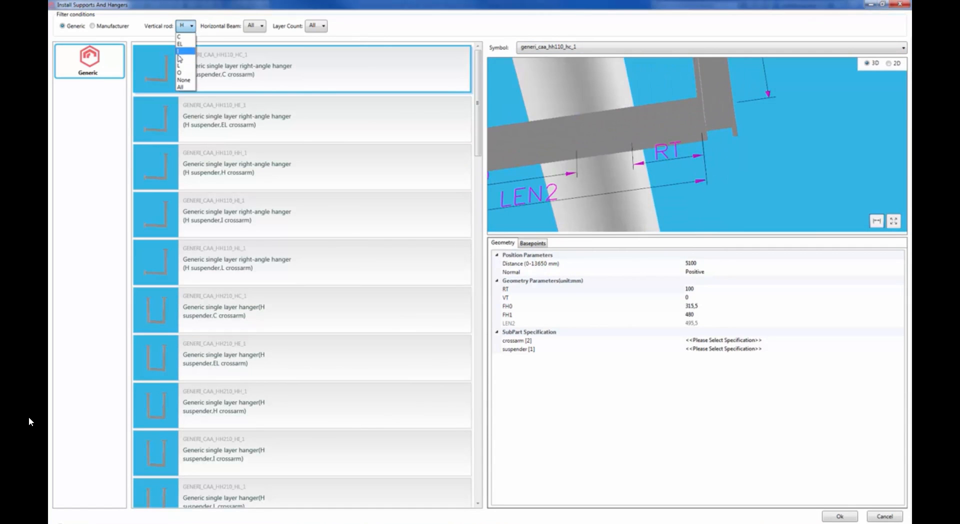
key(Return)
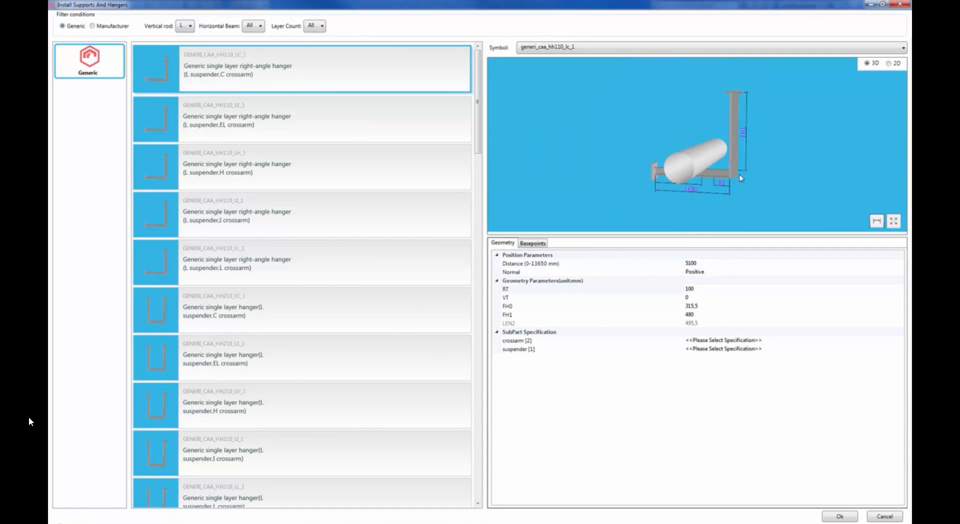
drag(715, 160, 718, 127)
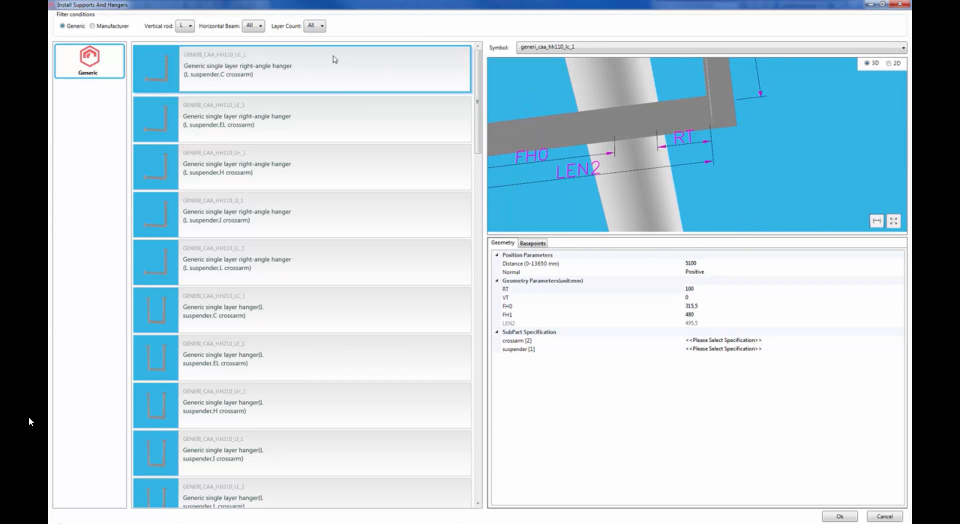
Check the horizontal beam options, set the vertical rod filter to All, and look through all generic hangers and supports
click(184, 27)
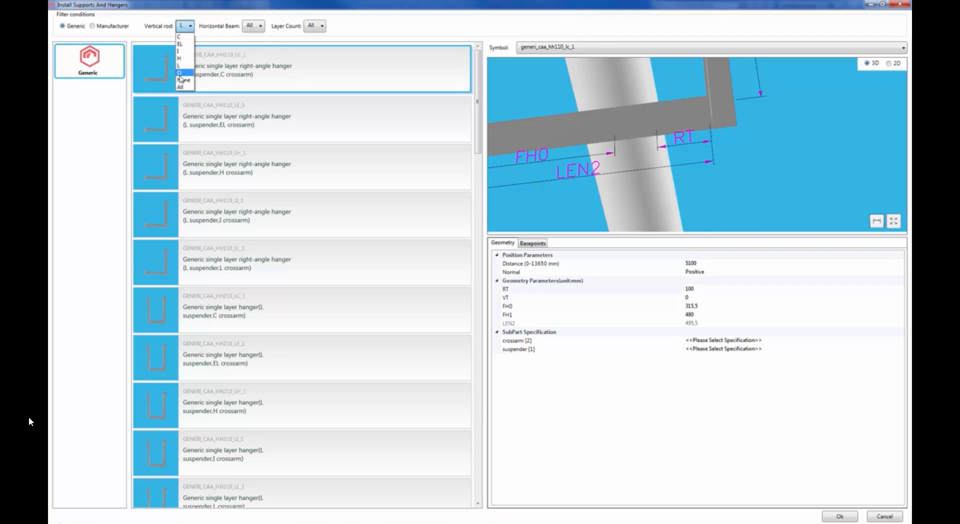
click(251, 27)
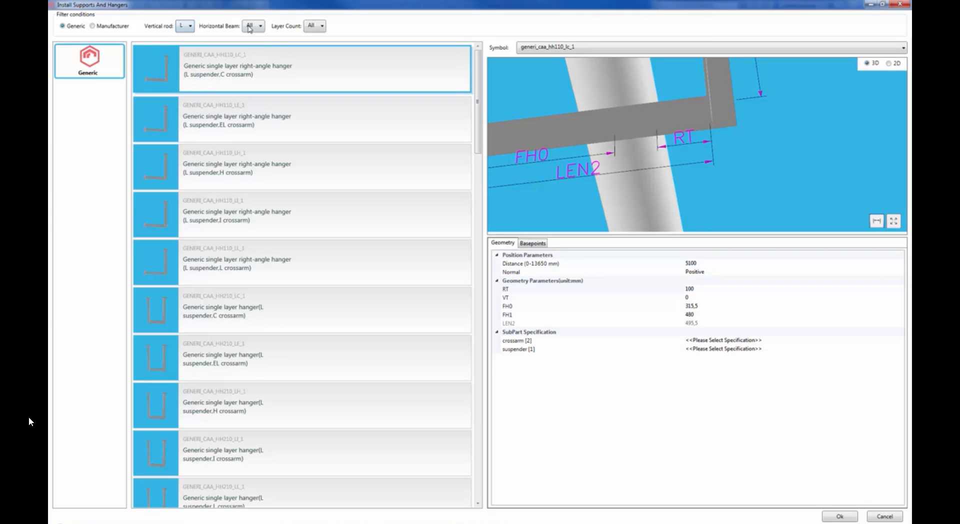
click(253, 27)
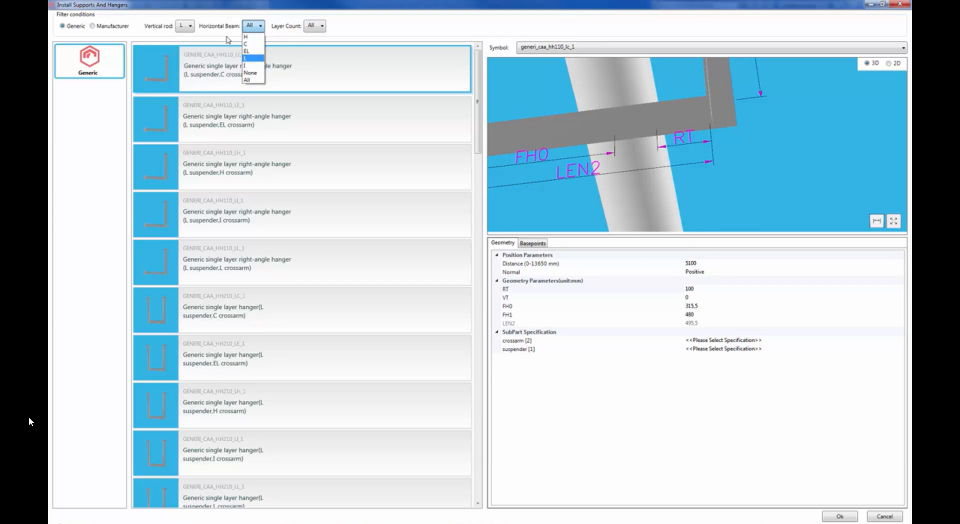
click(191, 28)
click(190, 29)
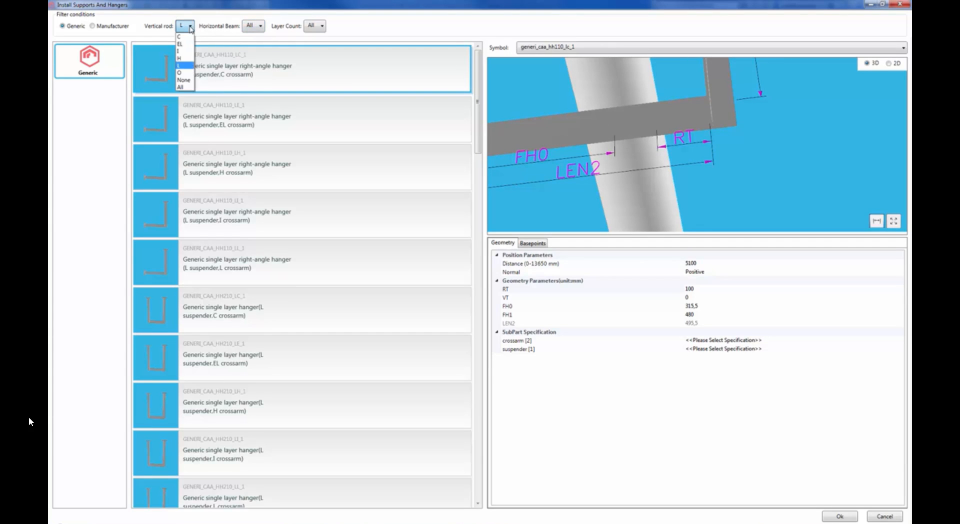
click(184, 87)
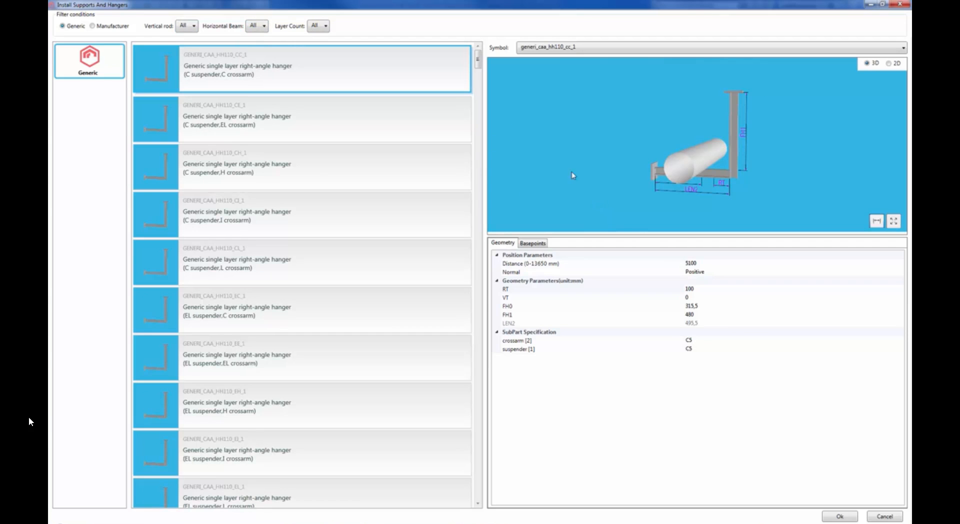
drag(476, 62, 225, 53)
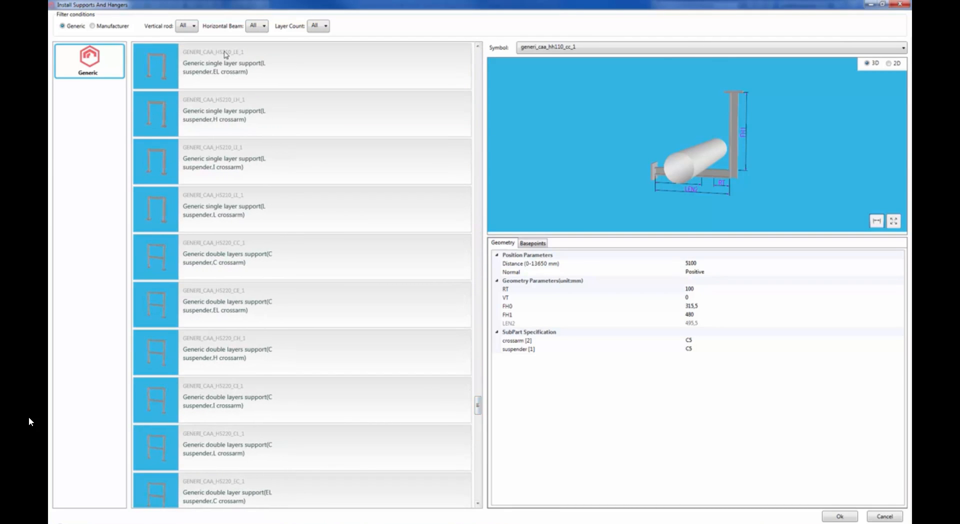
Filter the hangers by vertical rod O and choose the Generic one pipe hanger (O suspender)
click(194, 28)
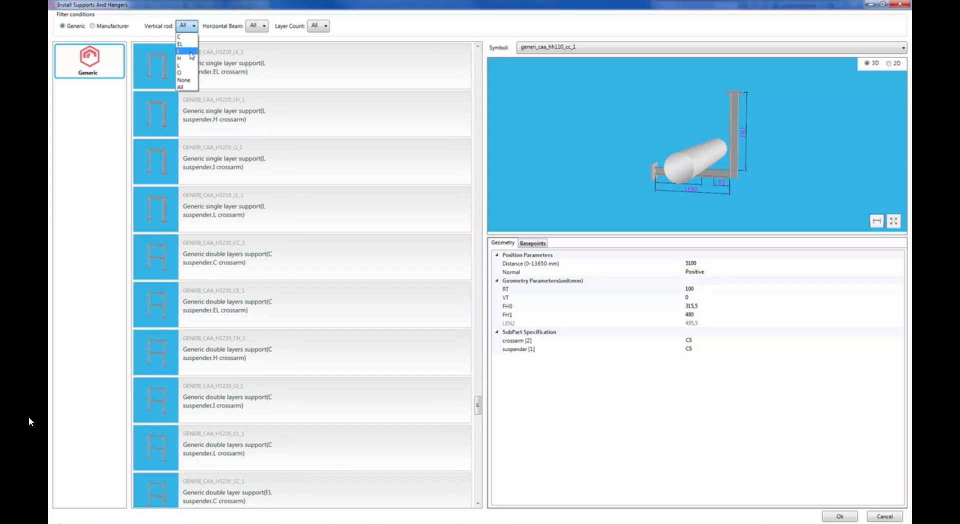
click(184, 78)
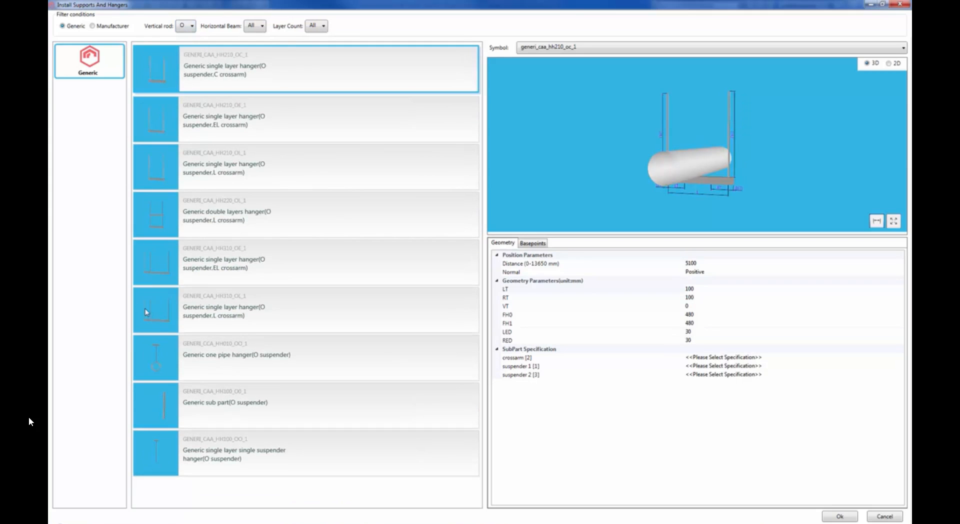
click(158, 364)
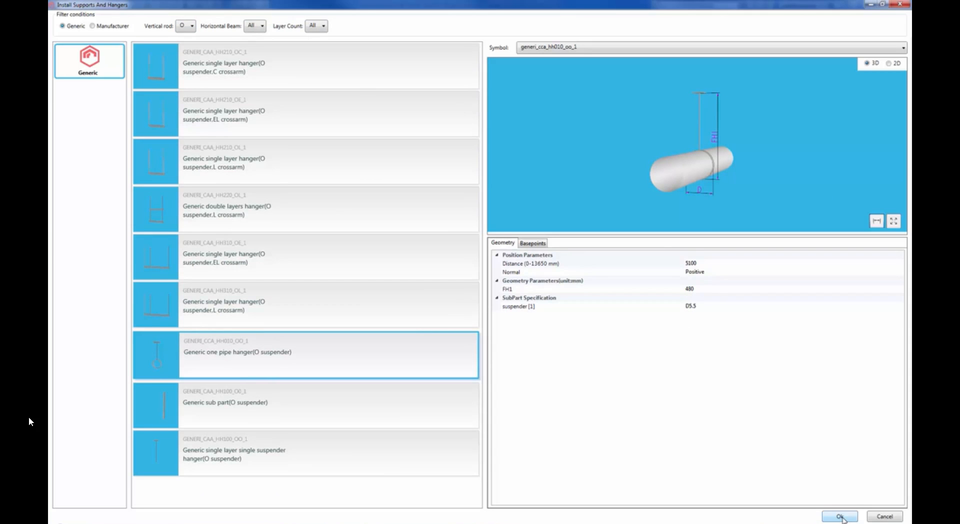
Review the one pipe hanger's position parameters and the available options for Normal
click(511, 246)
click(705, 273)
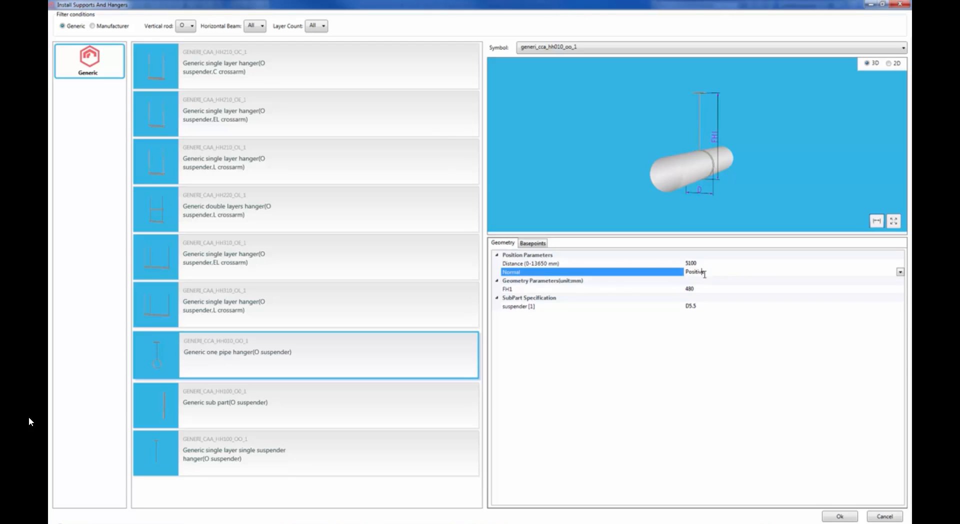
click(901, 272)
click(903, 272)
Examine the one pipe hanger in 2D and from several angles in 3D, and finish on the 2D preview
click(889, 64)
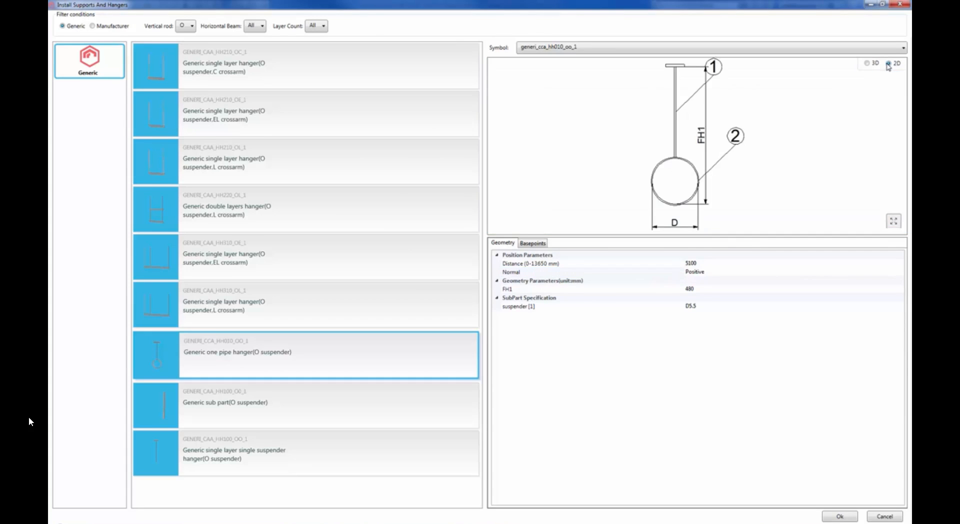
click(868, 63)
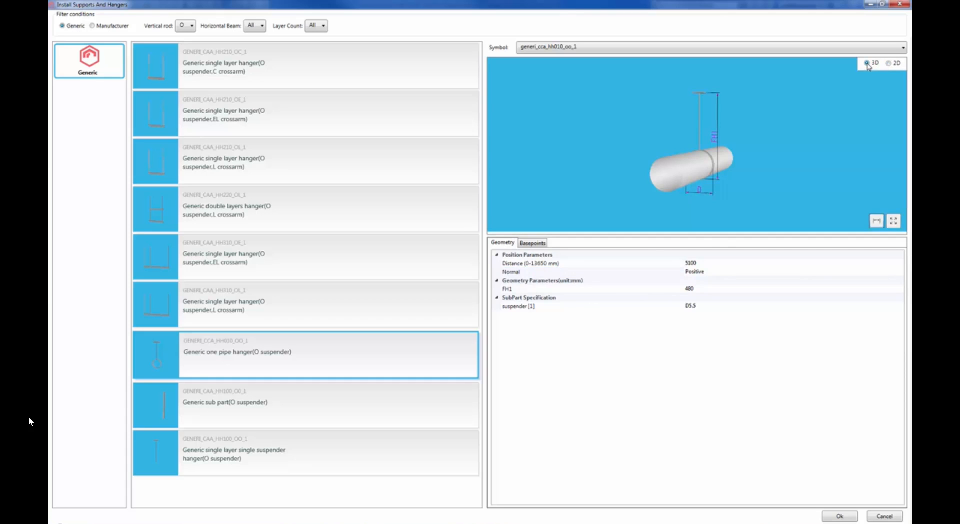
drag(693, 174, 698, 153)
scroll(723, 194, up, 3)
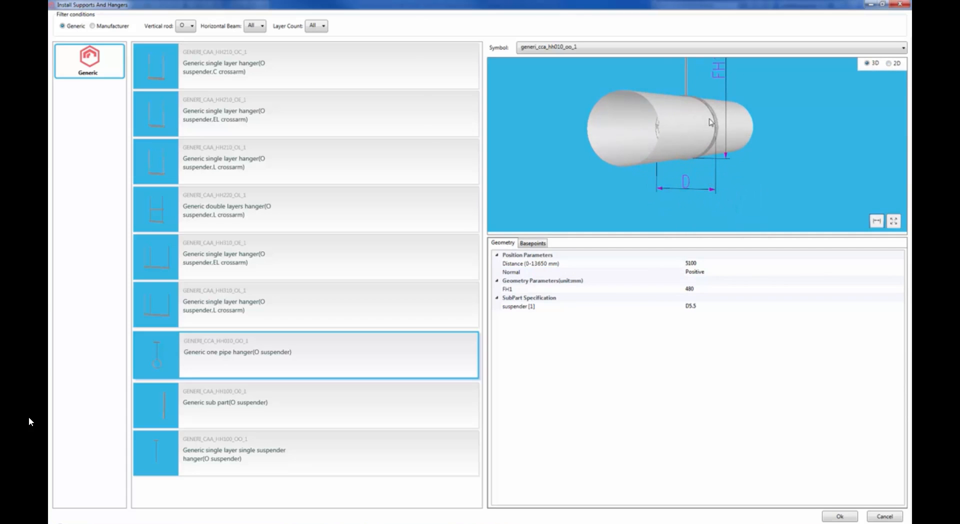
scroll(711, 120, down, 2)
drag(712, 121, 709, 135)
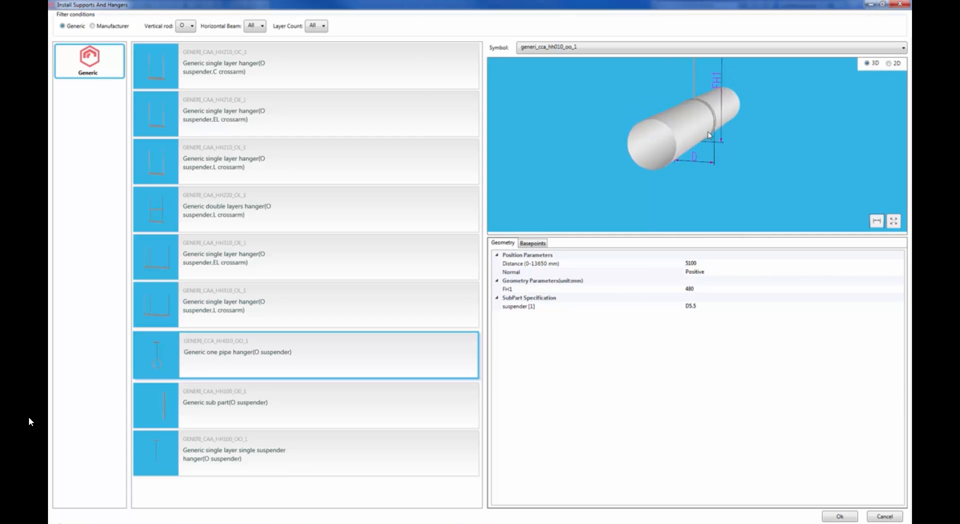
middle_drag(708, 132, 672, 183)
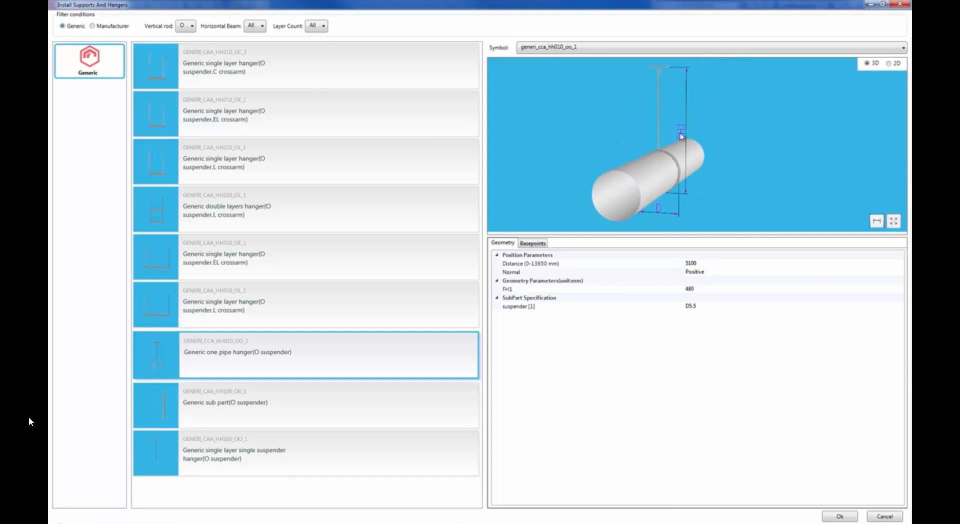
click(889, 64)
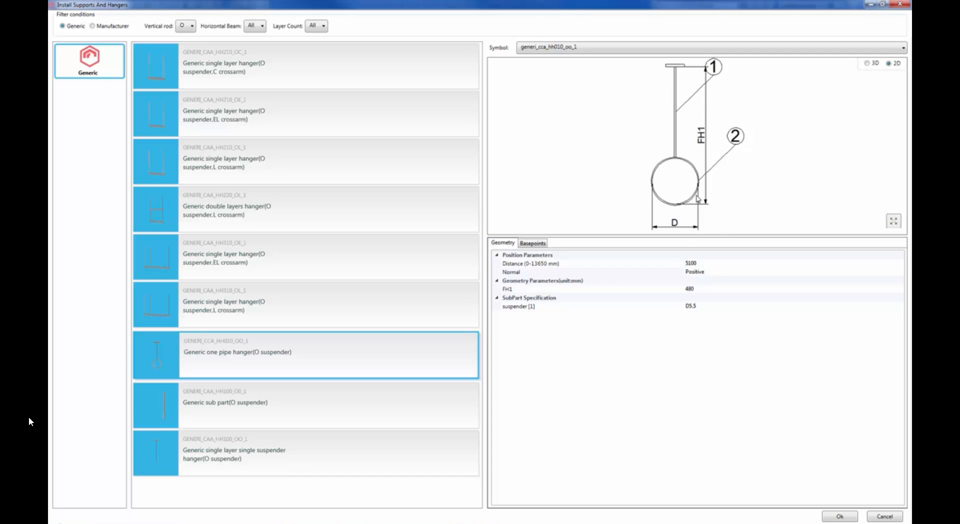
Set the one pipe hanger's FH1 height to 600 mm
click(524, 290)
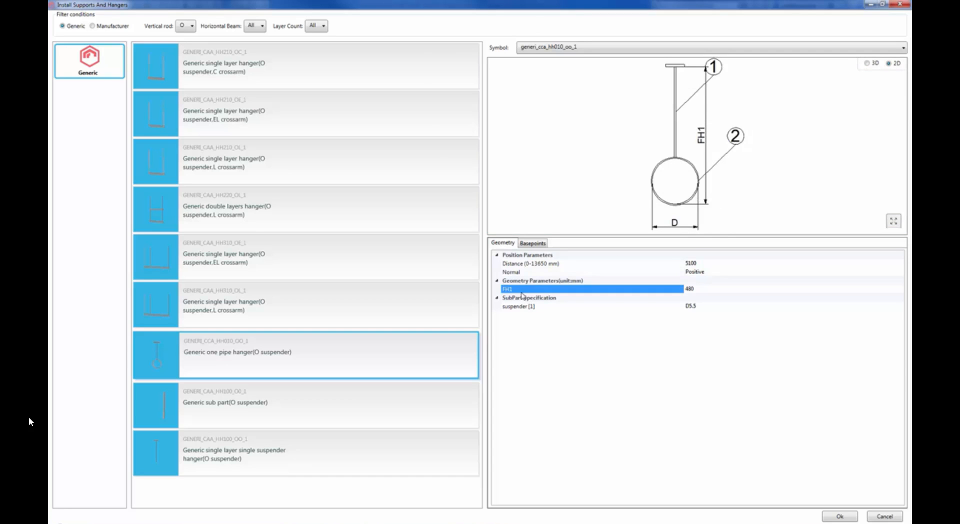
click(700, 288)
text(5802)
text(600)
key(Return)
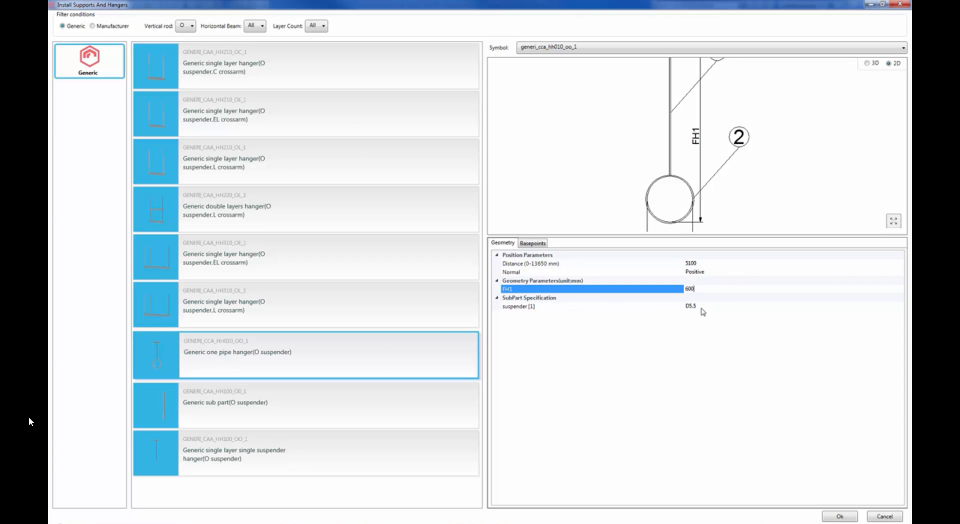
Review the steel specifications available for the pipe hanger's suspender, highlight D12, and leave the list without applying it
click(792, 306)
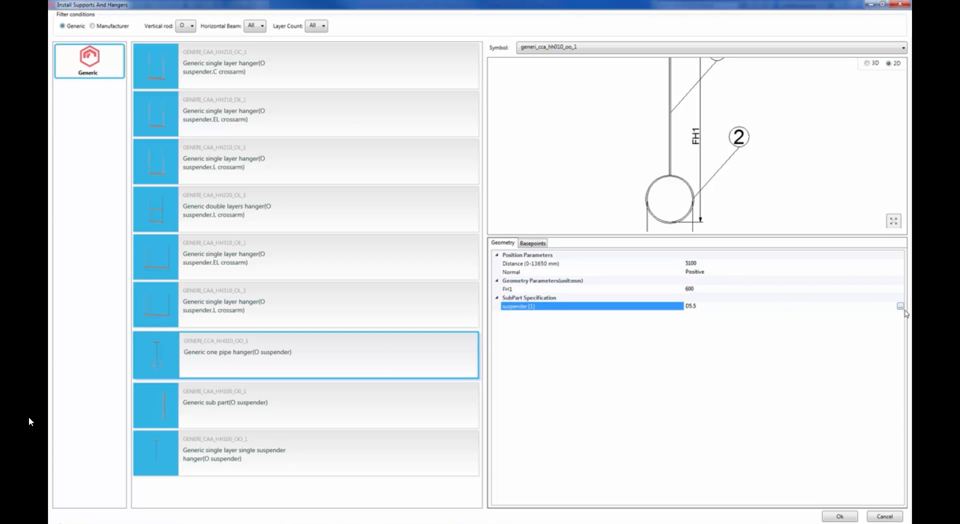
key(ctrl)
key(ctrl)
key(ctrl)
click(900, 306)
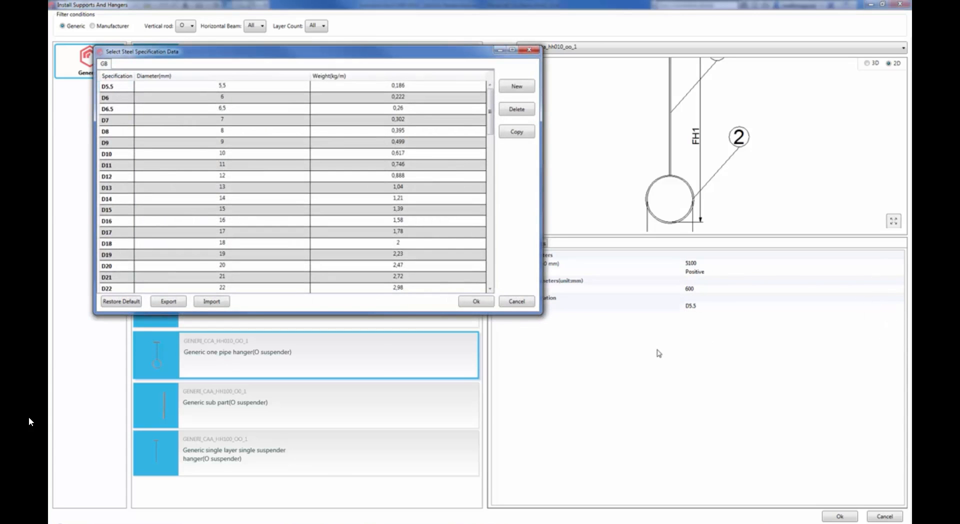
drag(302, 54, 392, 82)
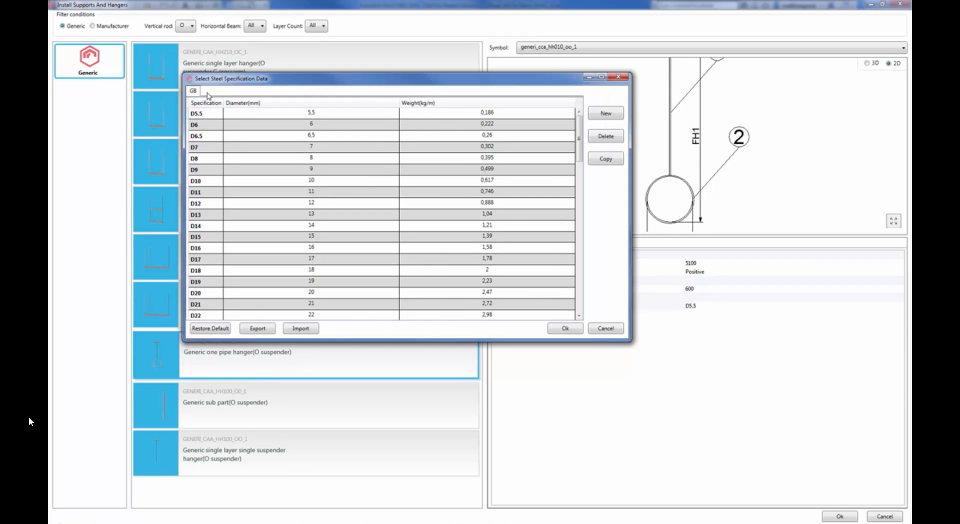
click(211, 205)
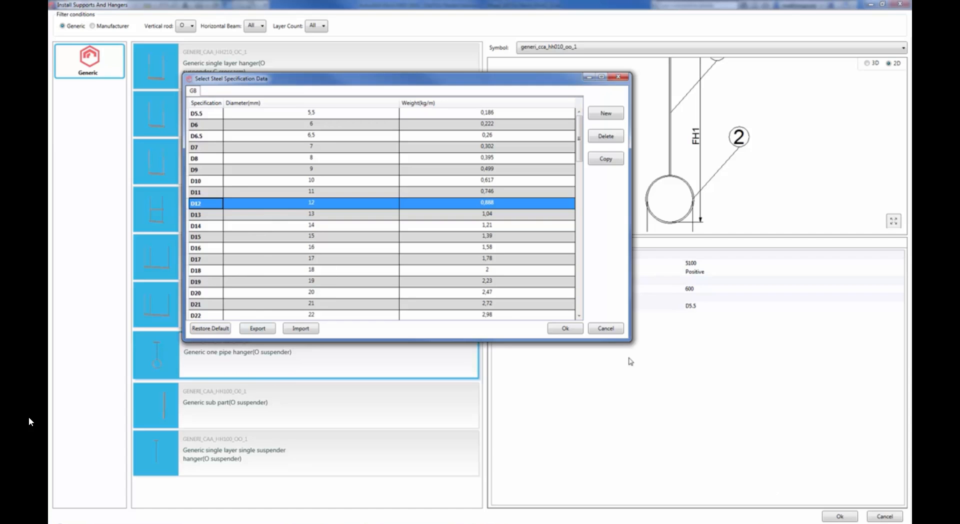
click(608, 329)
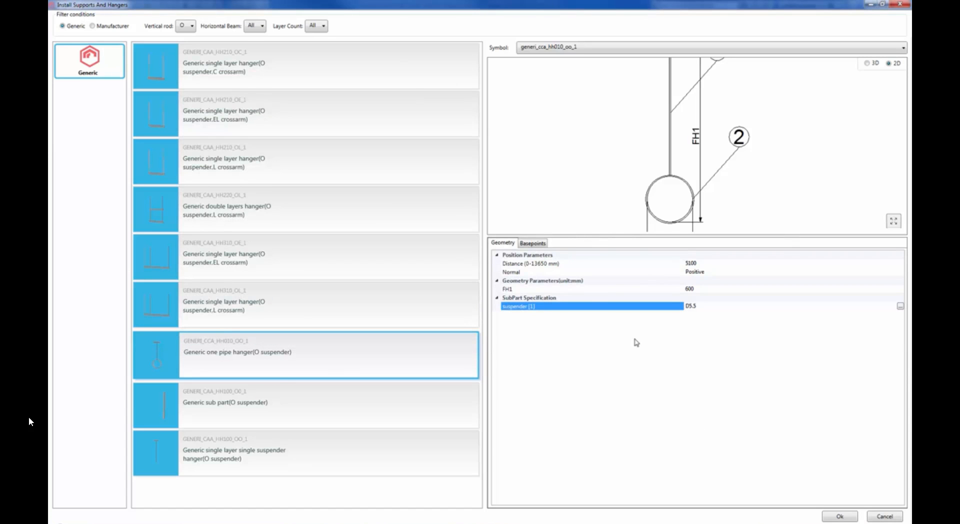
Choose Slab as the available host for Basepoint 1 and install the one pipe hanger on the duct
click(530, 244)
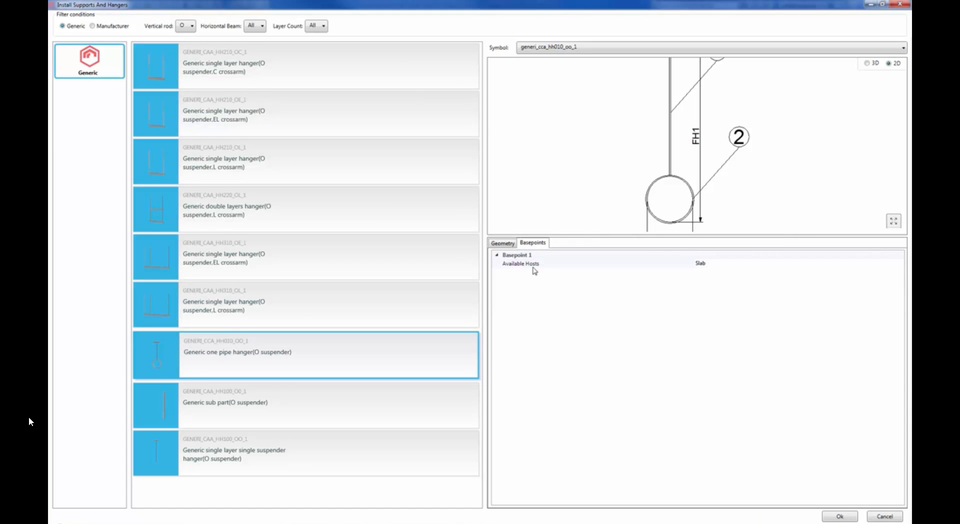
click(723, 268)
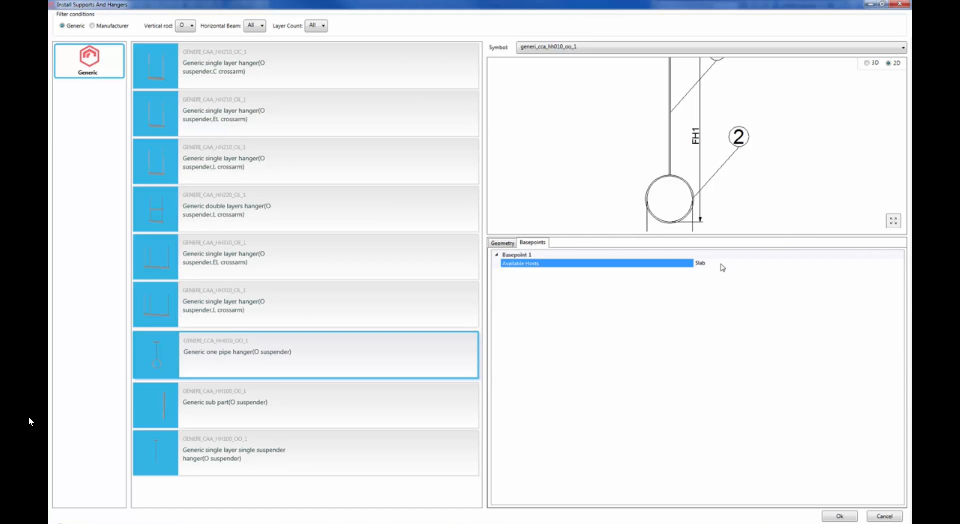
click(901, 263)
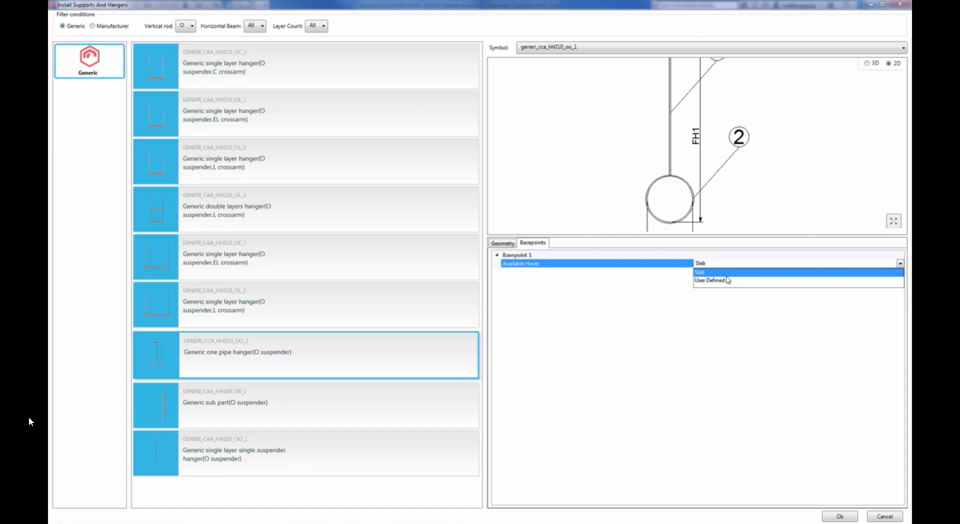
click(706, 273)
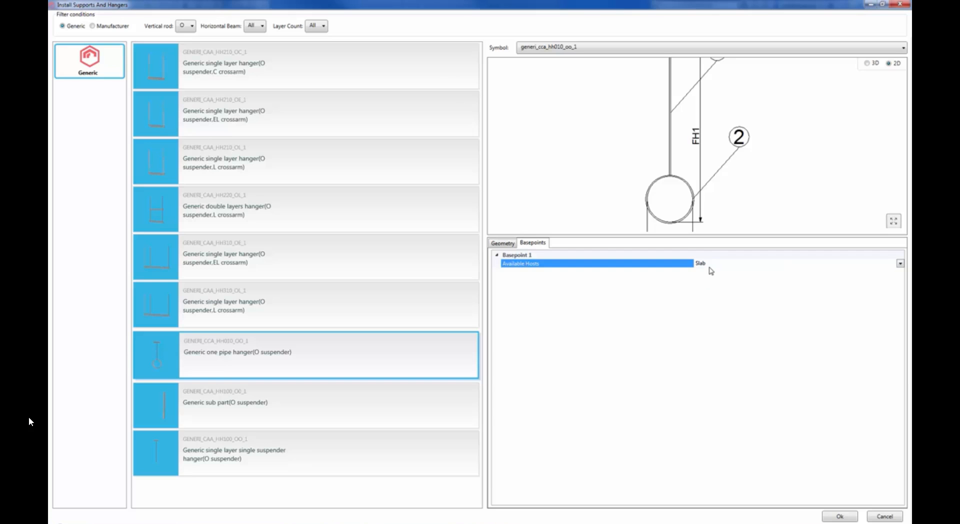
click(769, 161)
scroll(769, 161, down, 1)
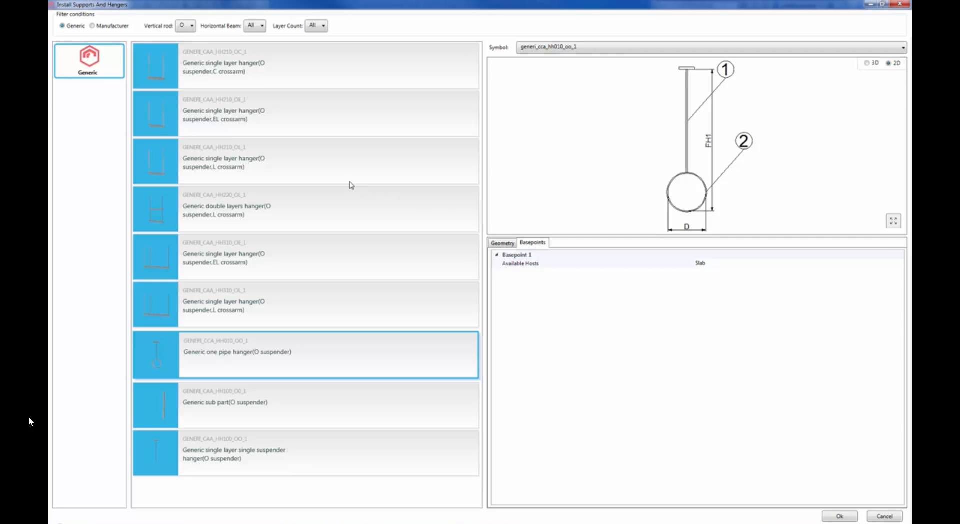
click(827, 515)
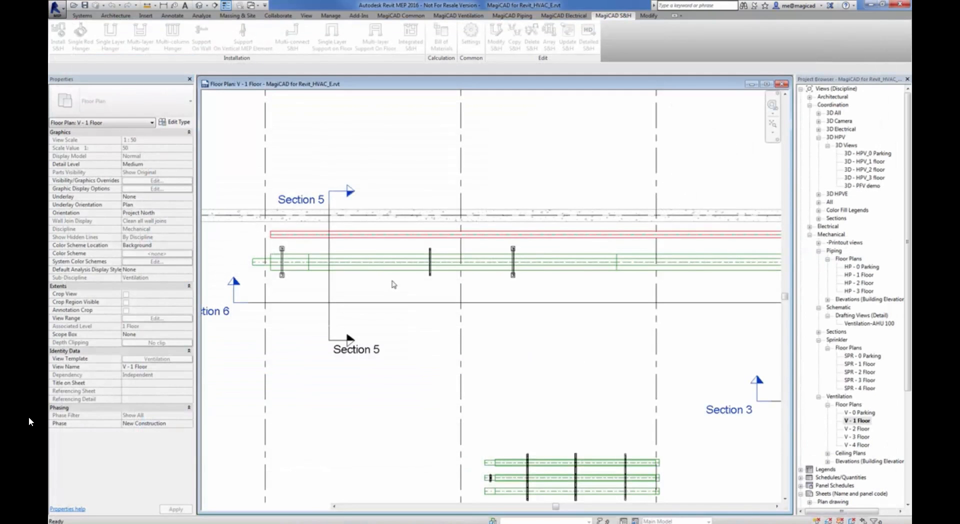
Create a 3D section box around the newly installed pipe hanger in the {3D} view with an offset of 100
scroll(478, 248, up, 5)
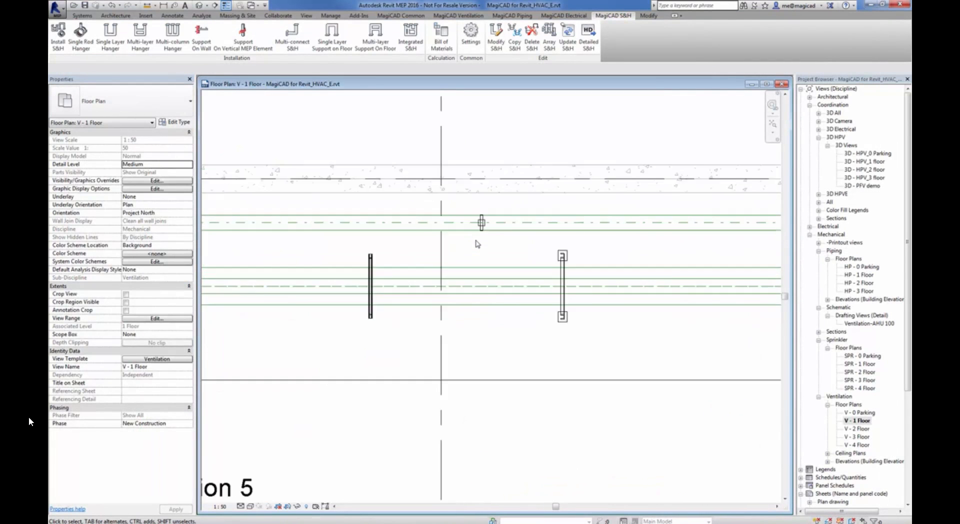
click(483, 219)
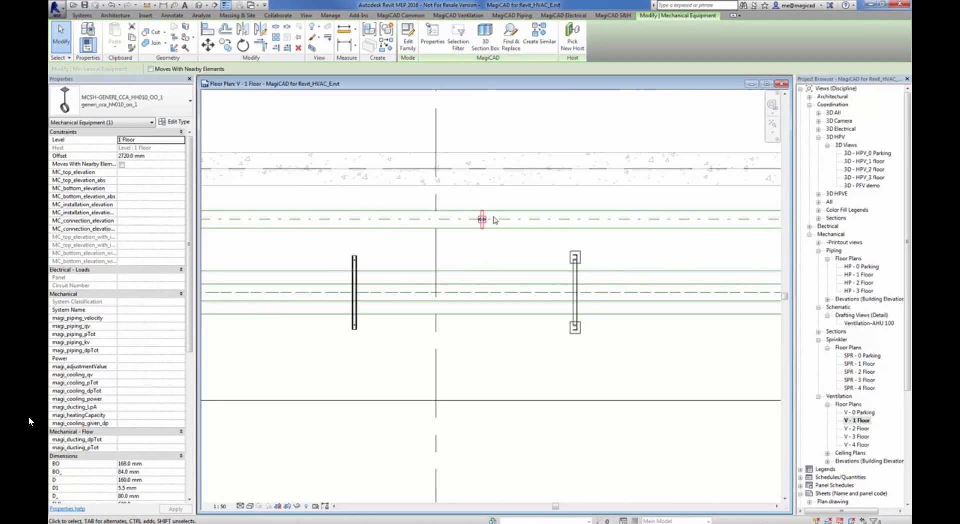
click(481, 50)
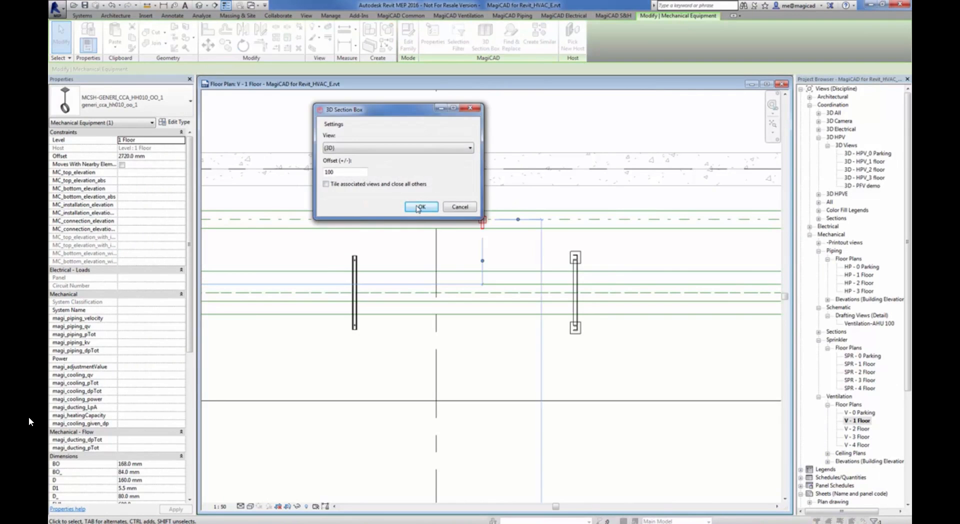
click(419, 207)
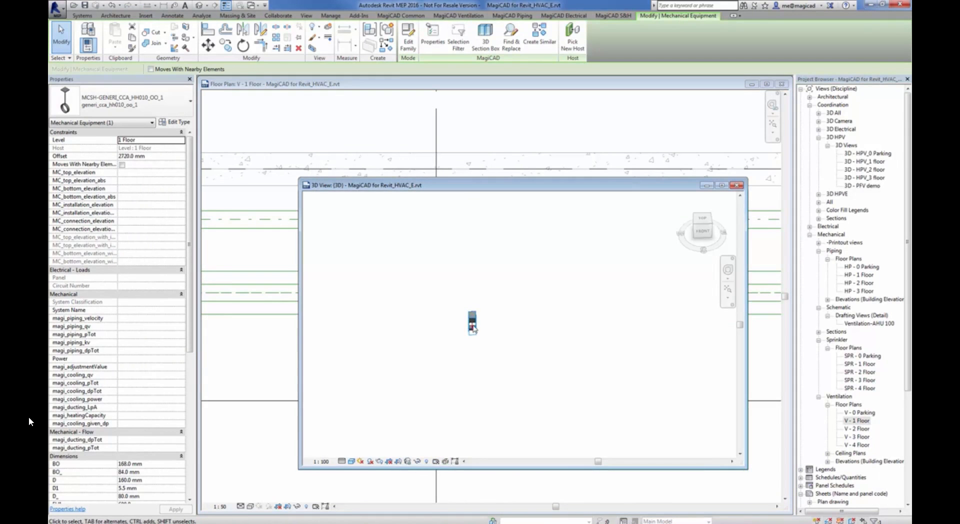
Examine the installed pipe hanger on the round duct and its attachment to the slab from several angles in 3D
scroll(473, 329, up, 10)
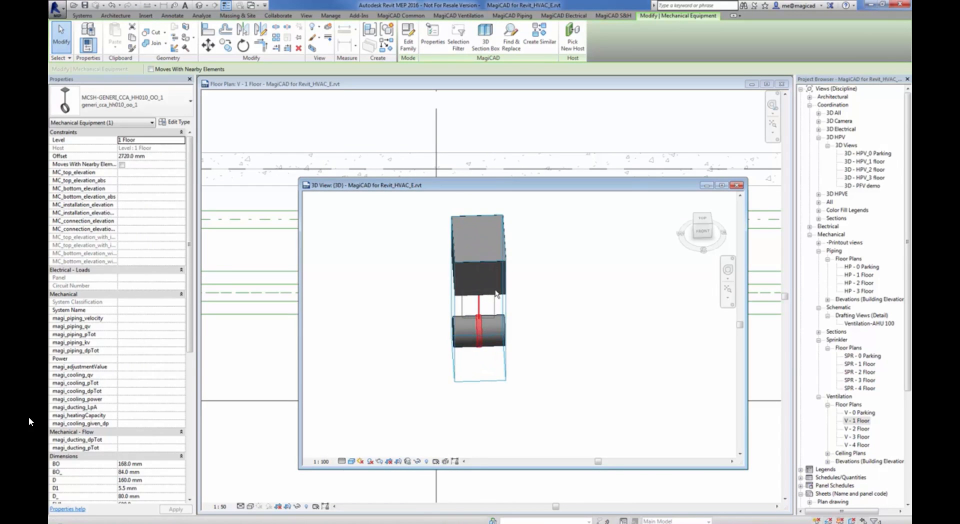
key(Escape)
scroll(536, 268, down, 2)
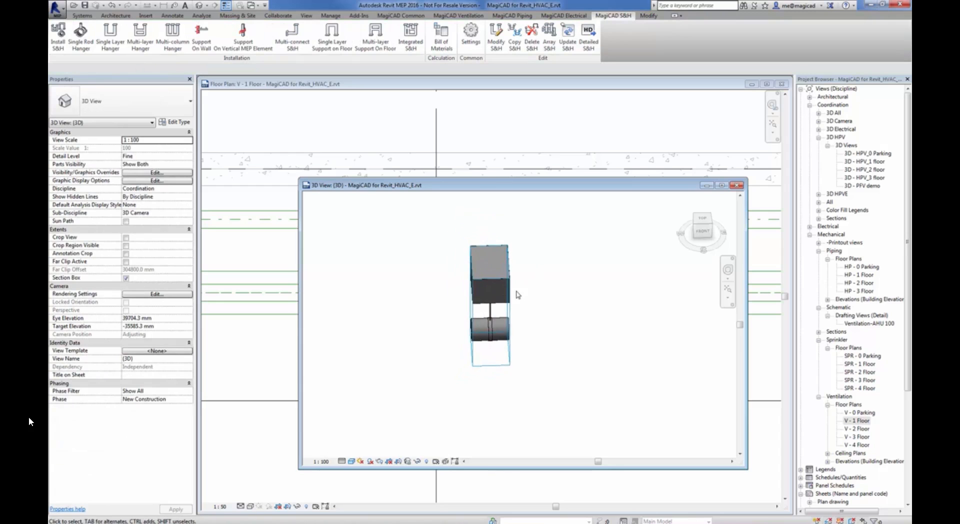
shift+middle_drag(516, 296, 574, 230)
scroll(562, 322, up, 3)
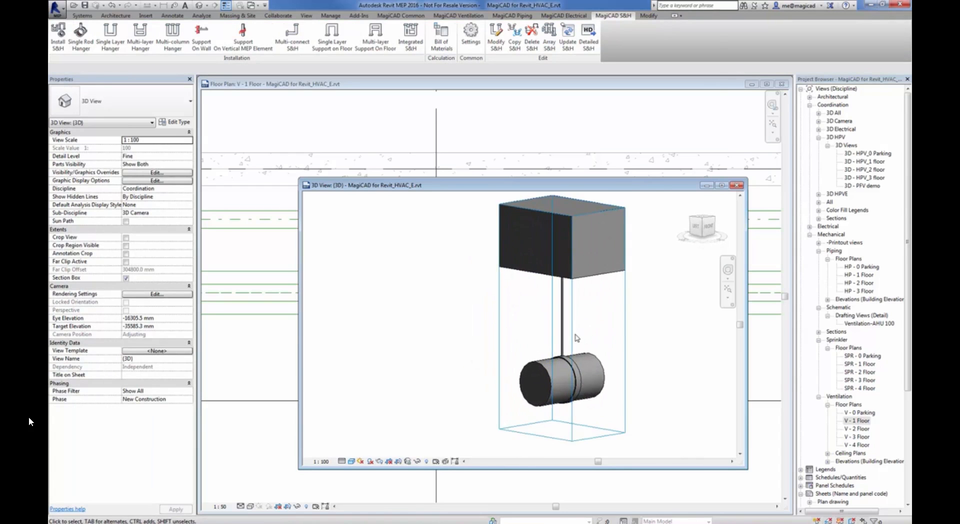
scroll(576, 336, up, 4)
mouse_move(581, 352)
shift+middle_down()
mouse_move(568, 328)
mouse_move(579, 353)
mouse_move(572, 337)
shift+middle_up()
scroll(573, 337, down, 1)
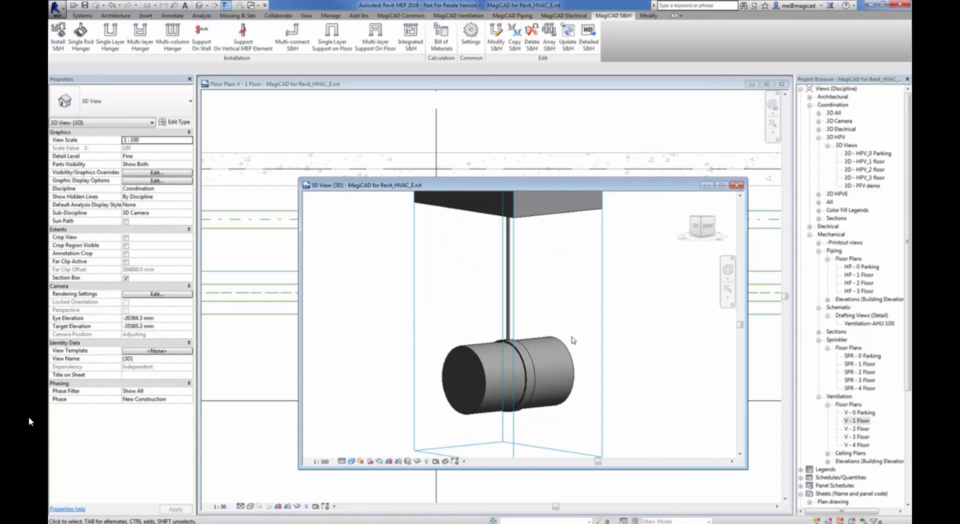
click(535, 373)
shift+middle_drag(531, 388, 505, 393)
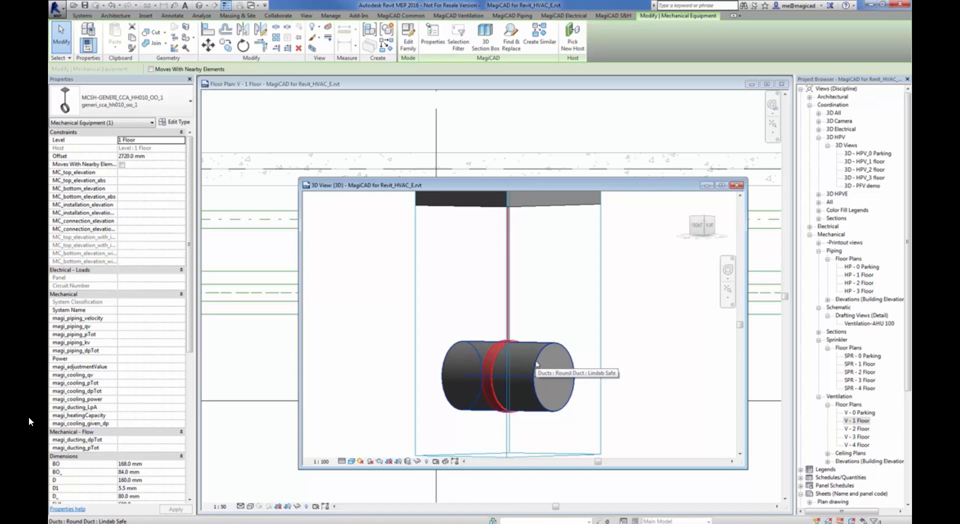
shift+middle_drag(553, 315, 634, 373)
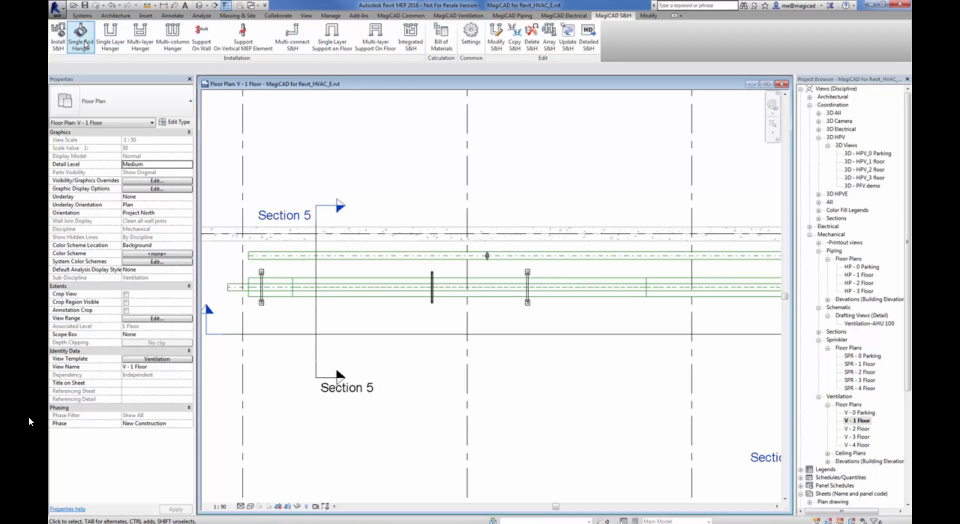
Start a single rod hanger on the round duct, review its preset filter conditions, and cancel the installation
click(110, 32)
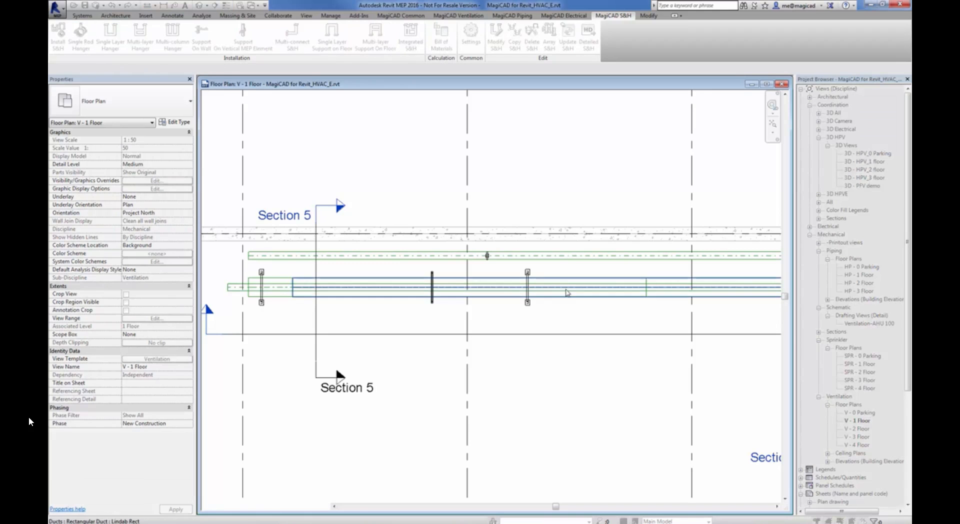
click(570, 259)
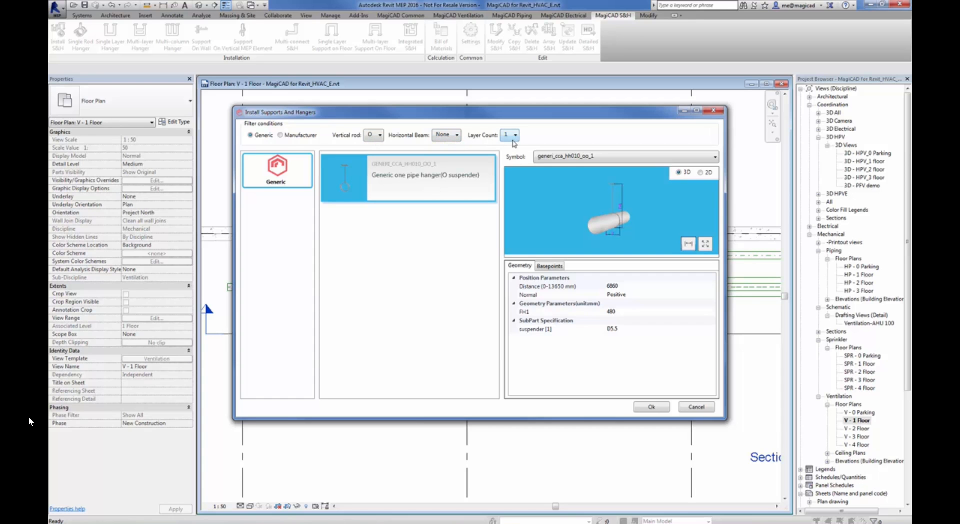
click(699, 408)
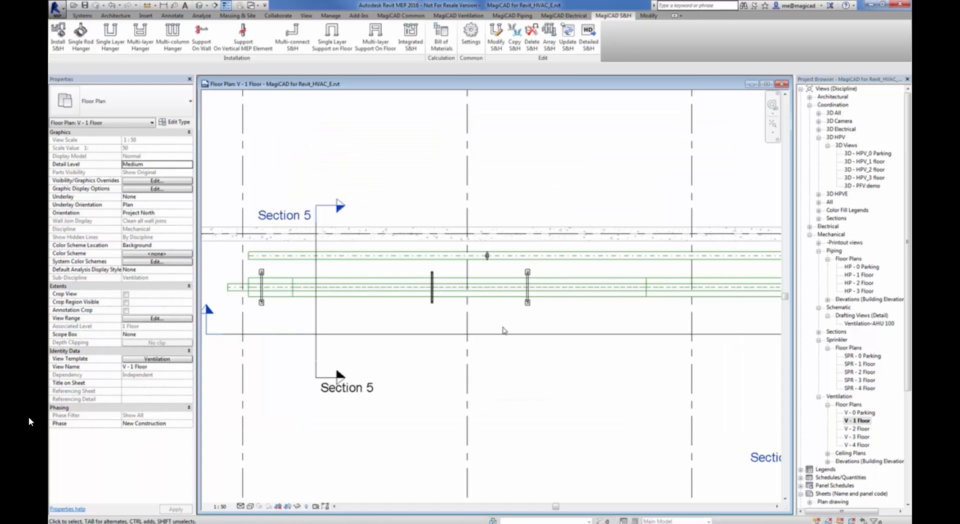
Open the Section 5 view from its section line in the floor plan and focus on the ducts below 2. floor
middle_drag(508, 320, 505, 284)
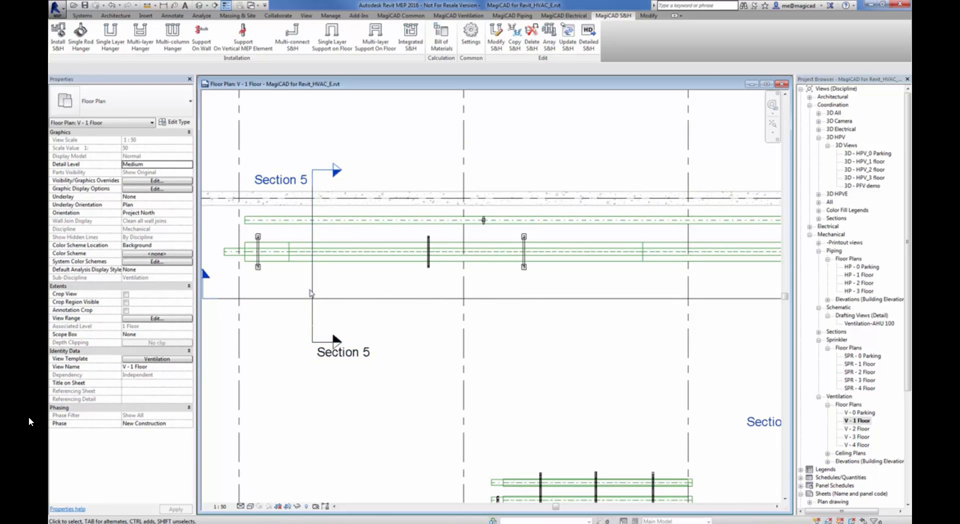
right_click(310, 293)
click(314, 287)
right_click(313, 282)
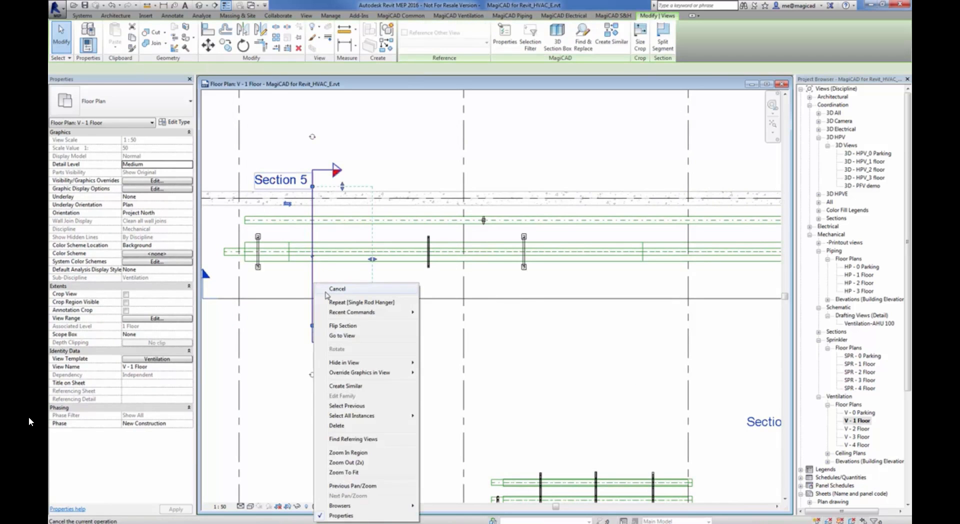
click(348, 338)
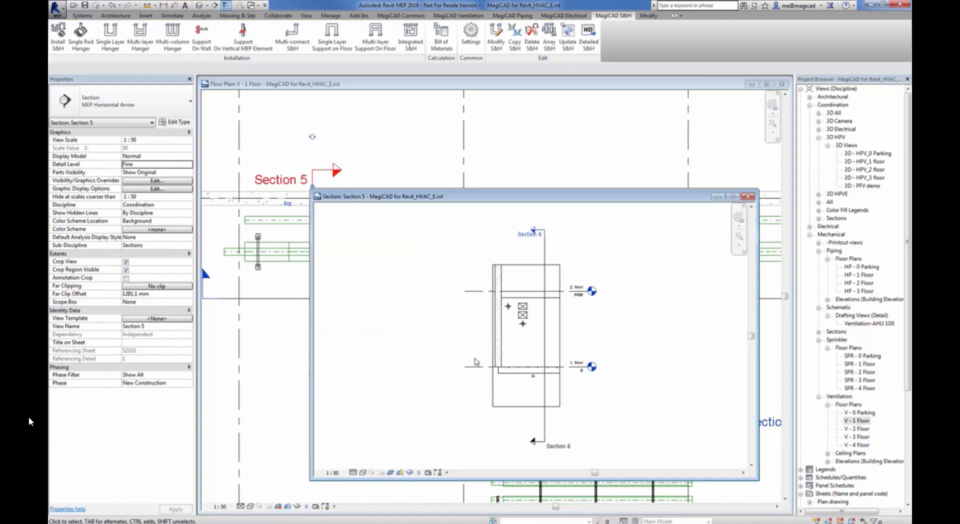
click(542, 328)
scroll(539, 329, up, 3)
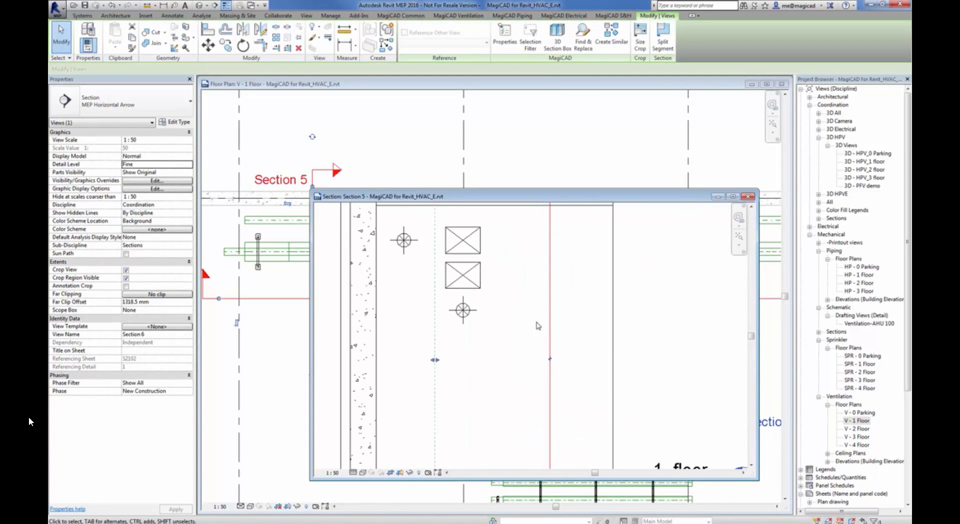
middle_drag(536, 325, 519, 389)
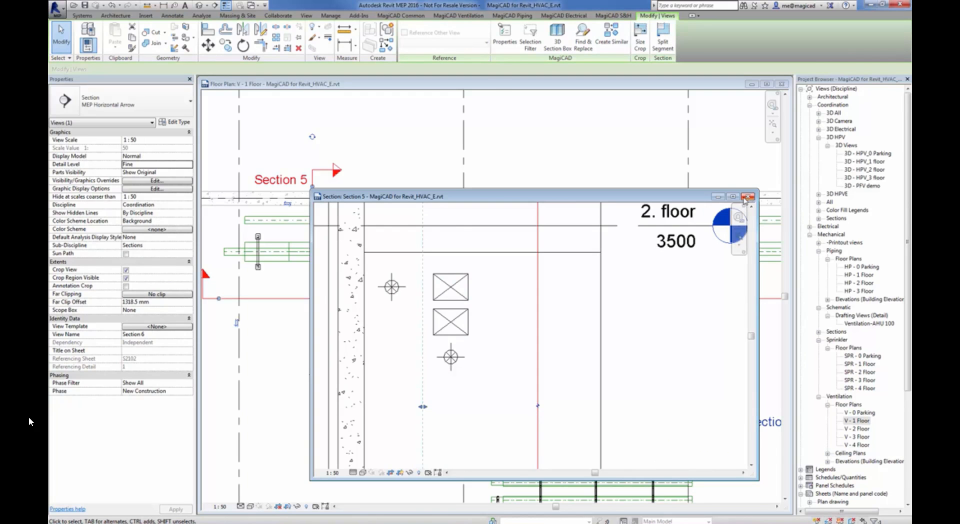
Tile the Section 5 view and the V - 1 Floor plan side by side, with the ducts visible in both
key(w)
key(t)
click(430, 209)
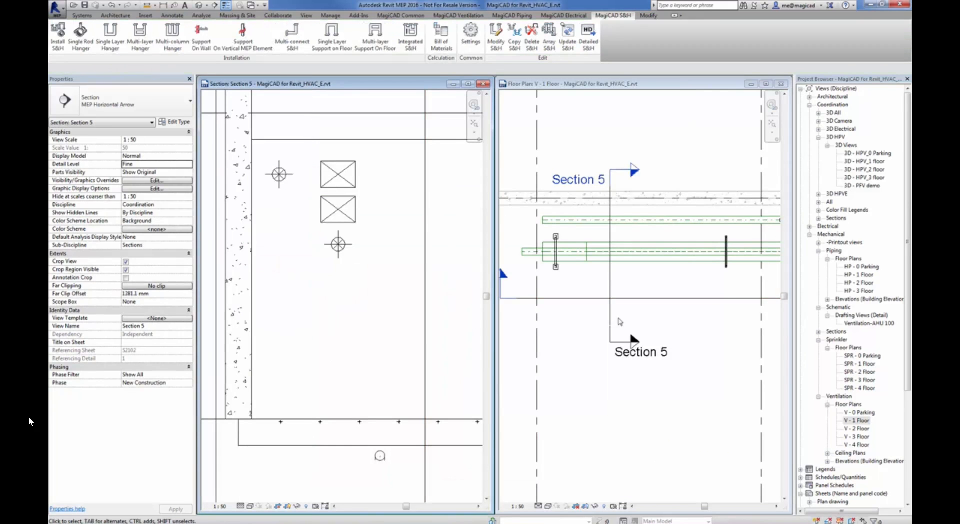
click(633, 283)
mouse_move(625, 293)
middle_down()
mouse_move(616, 265)
mouse_move(583, 277)
mouse_move(614, 279)
middle_up()
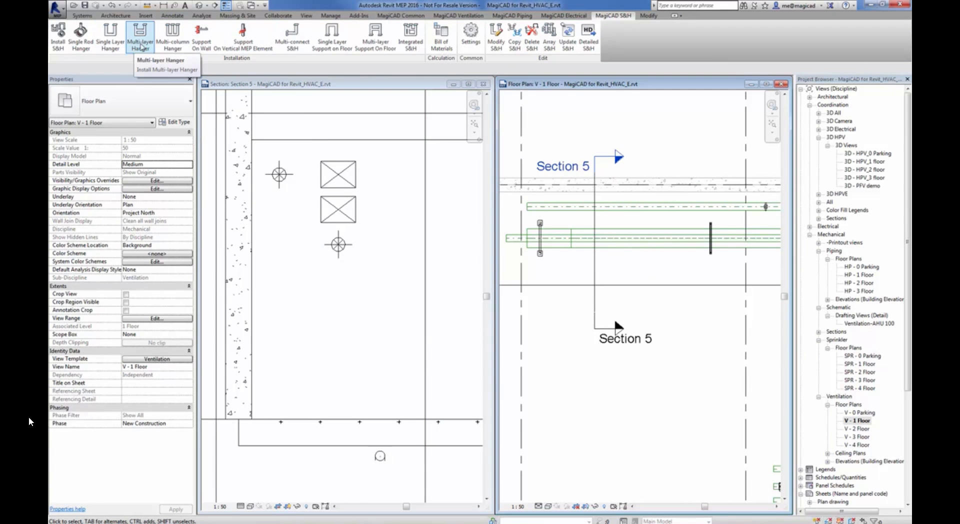
Start a multi-layer hanger, select the two stacked rectangular ducts in the floor plan, and finish the duct selection
click(141, 46)
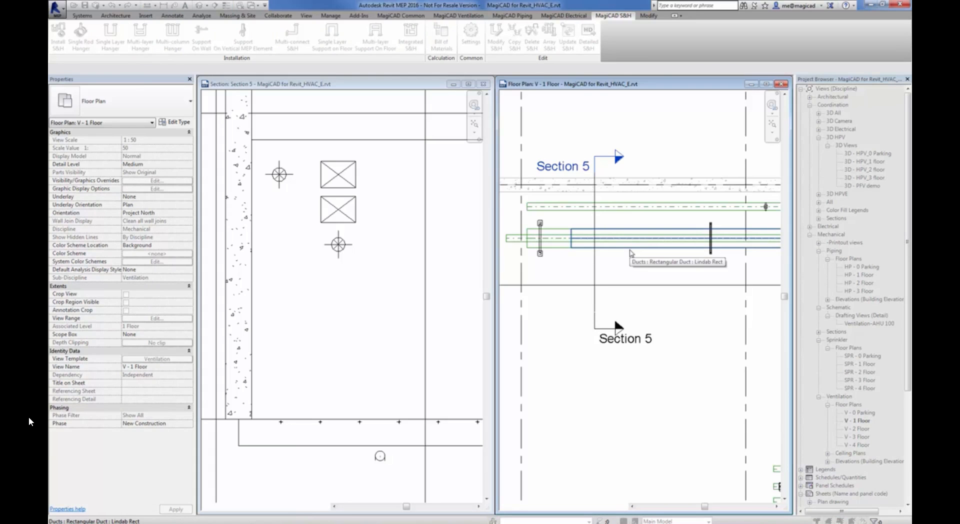
click(629, 253)
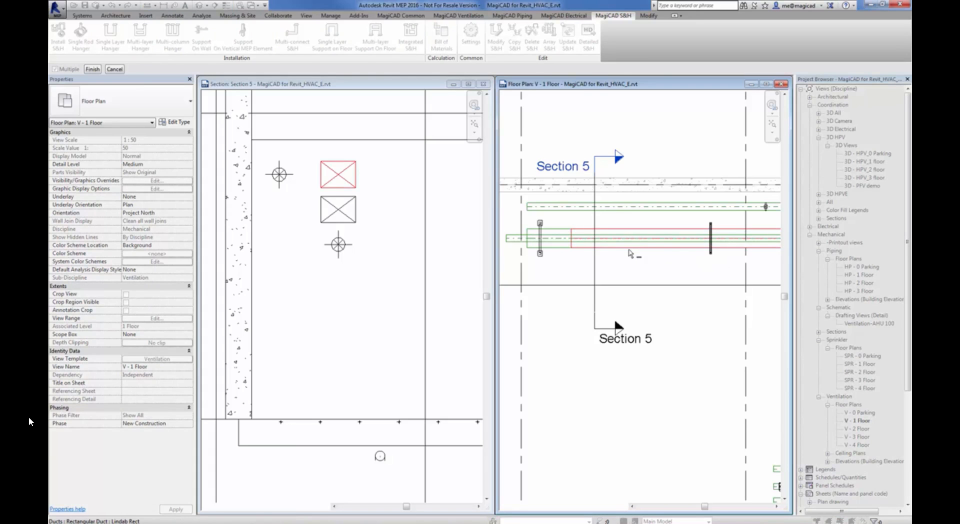
click(561, 248)
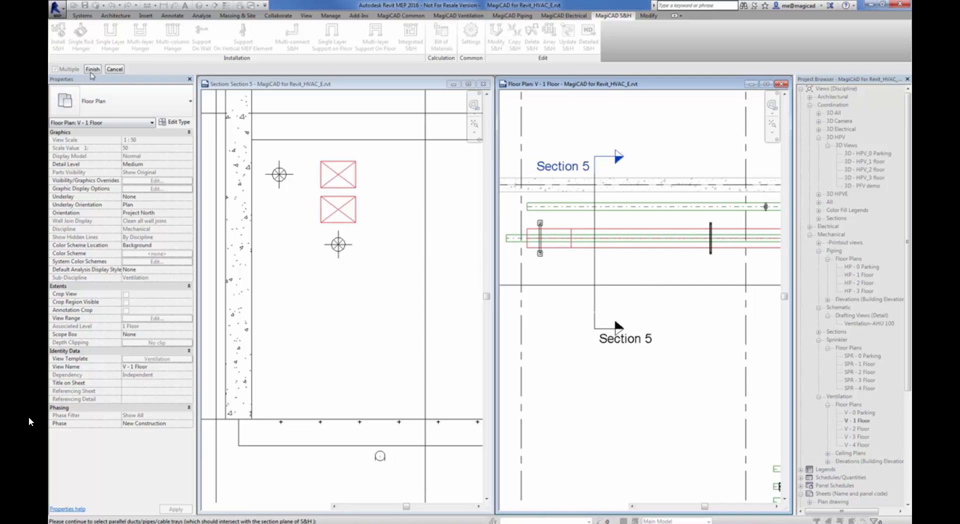
click(92, 72)
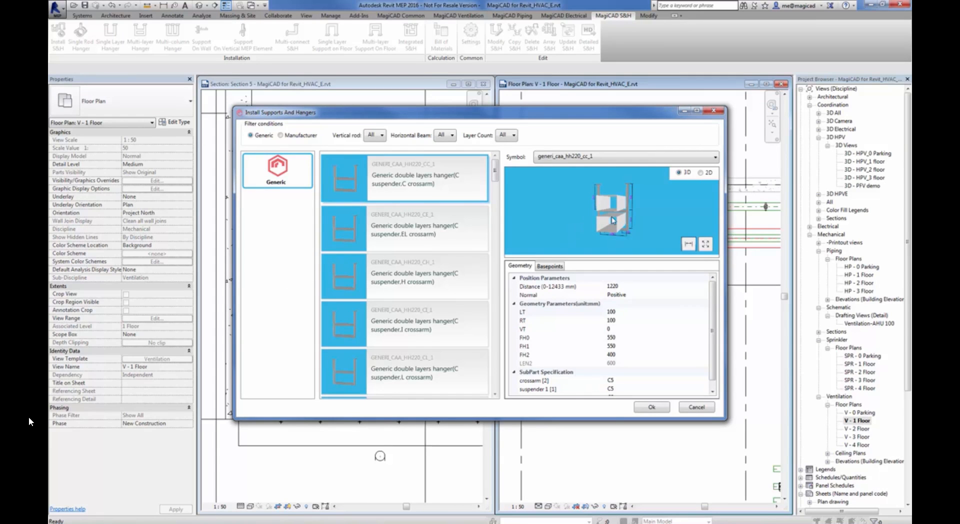
Examine the 3D preview of the generic double-layer hanger, switch to its 2D dimension drawing, and enlarge the installation dialog
mouse_move(614, 221)
mouse_down()
mouse_move(654, 221)
mouse_move(624, 218)
mouse_up()
scroll(624, 219, up, 3)
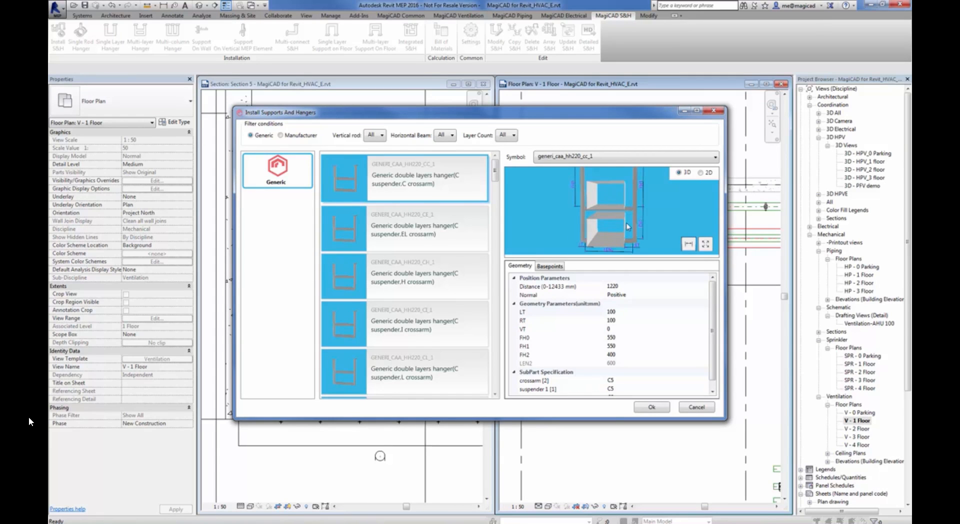
drag(616, 259, 632, 206)
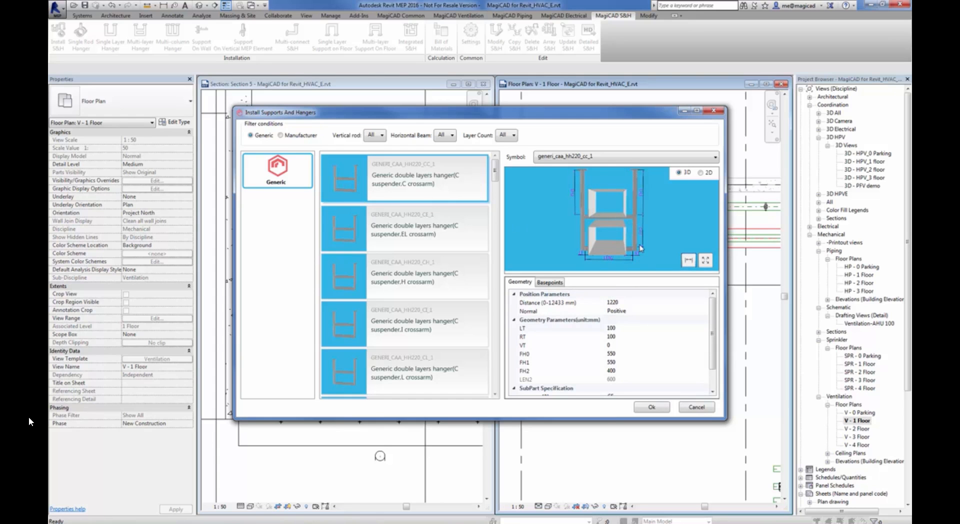
click(700, 173)
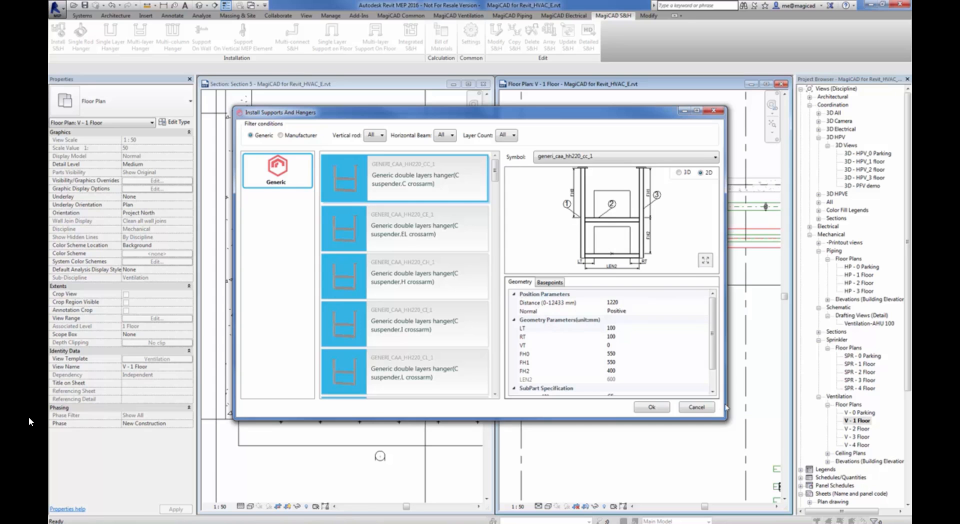
drag(723, 418, 779, 495)
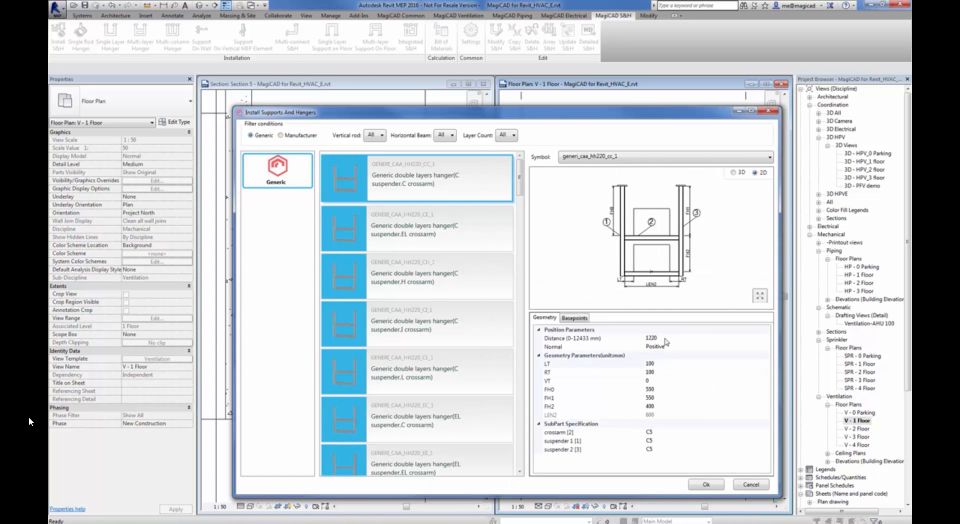
Set the double-layer hanger's LT and RT side clearances to 50 mm each, using the dimension drawing as reference
click(660, 364)
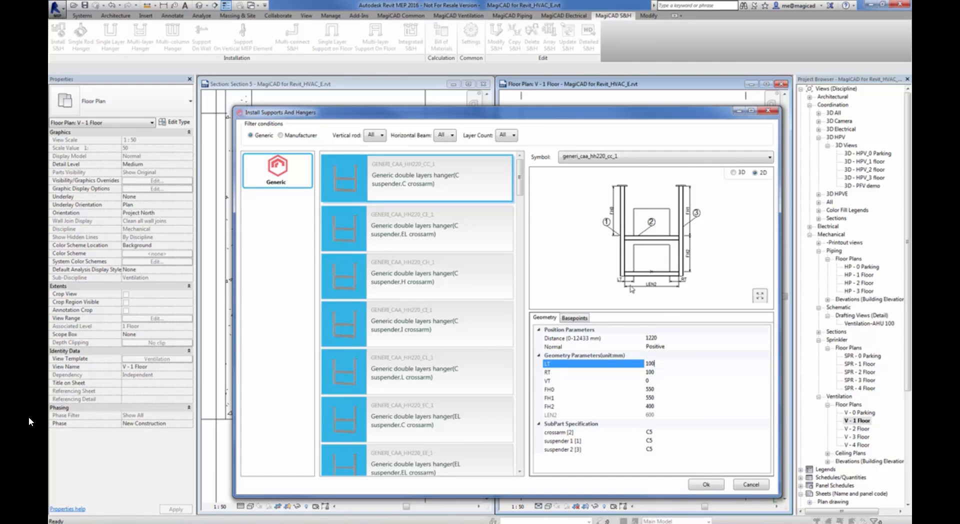
click(648, 283)
scroll(631, 279, up, 2)
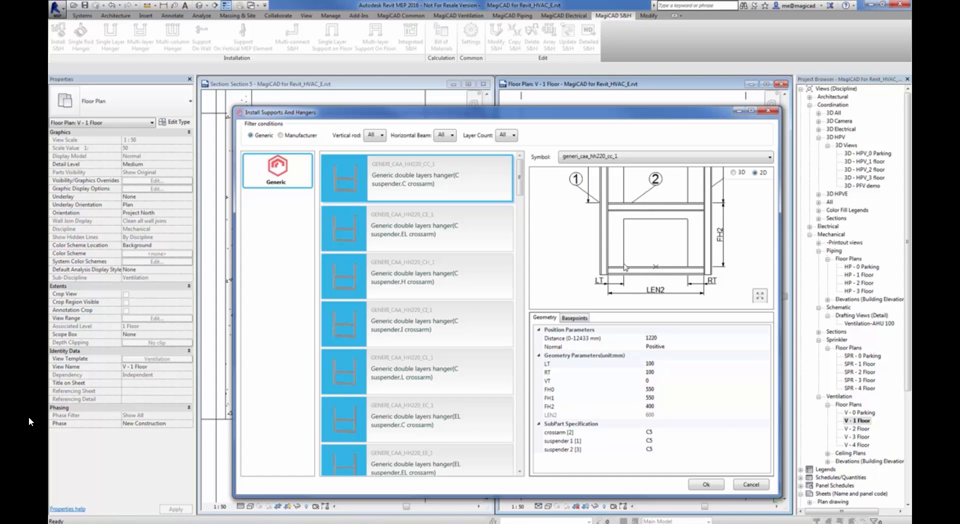
click(661, 365)
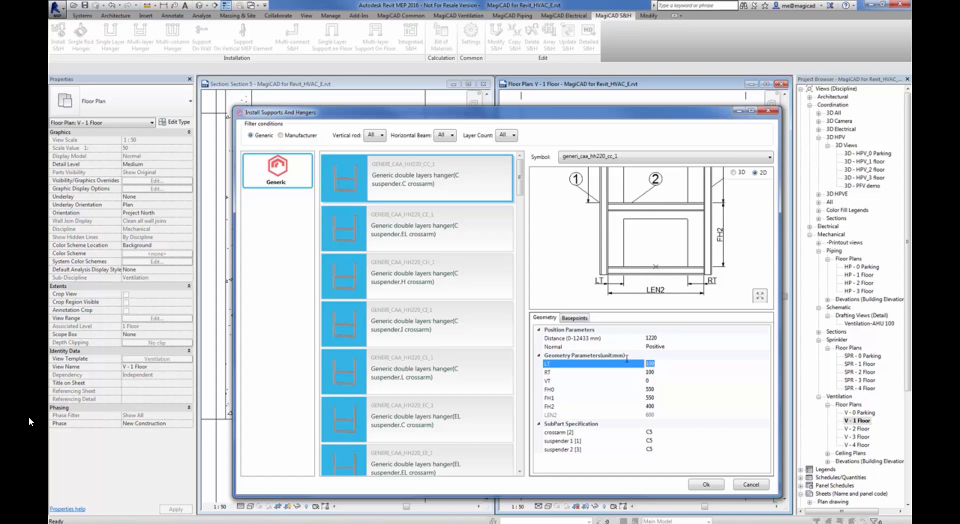
text(50)
click(662, 372)
drag(662, 370, 627, 366)
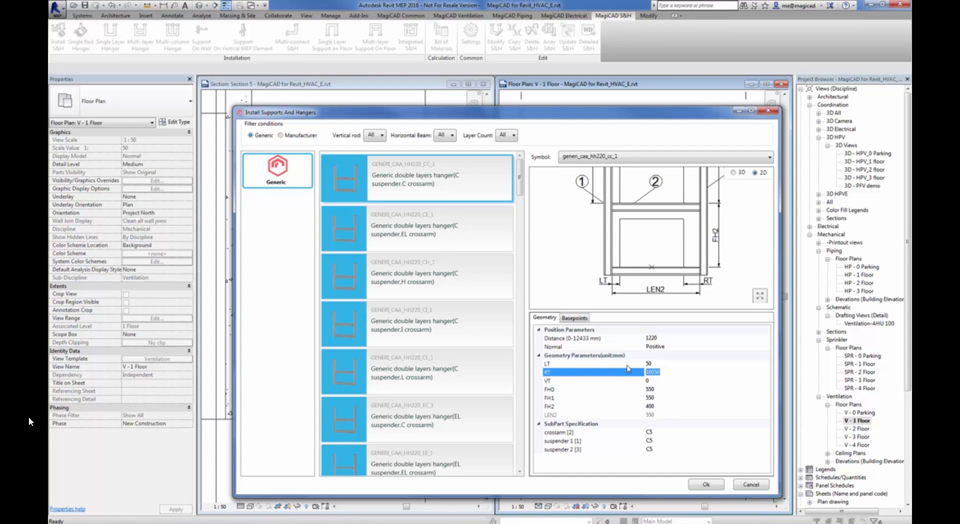
text(50)
click(659, 389)
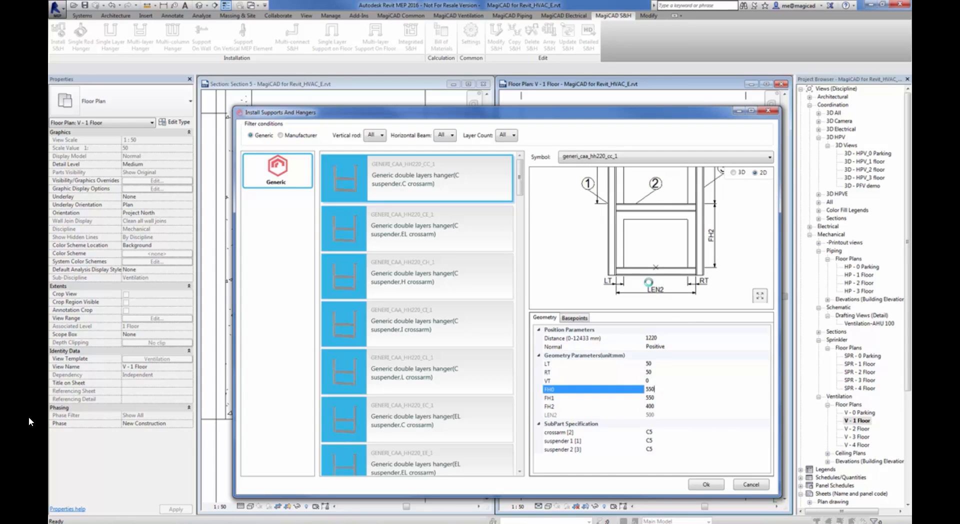
Review the crossarm's steel specification table without changing it, and install the double-layer hanger on the stacked rectangular ducts
middle_drag(673, 245, 643, 255)
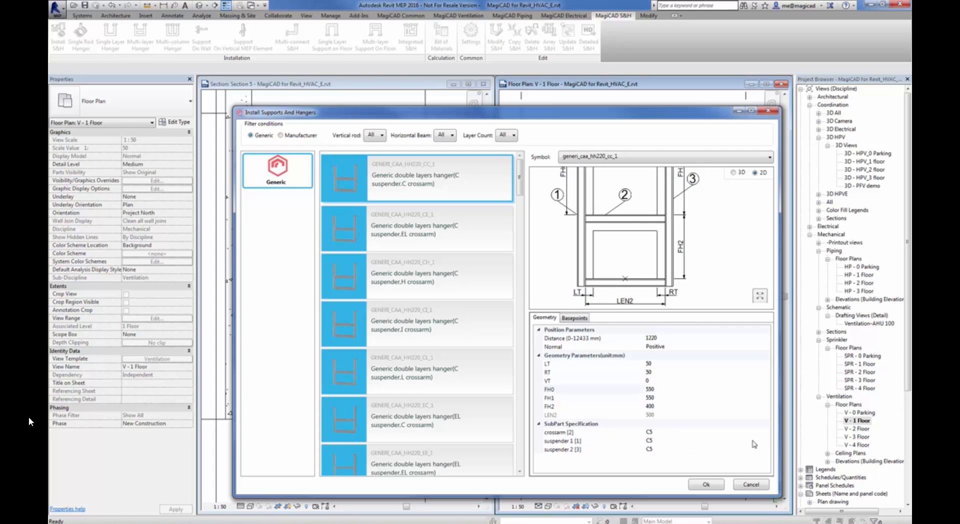
click(767, 433)
click(767, 433)
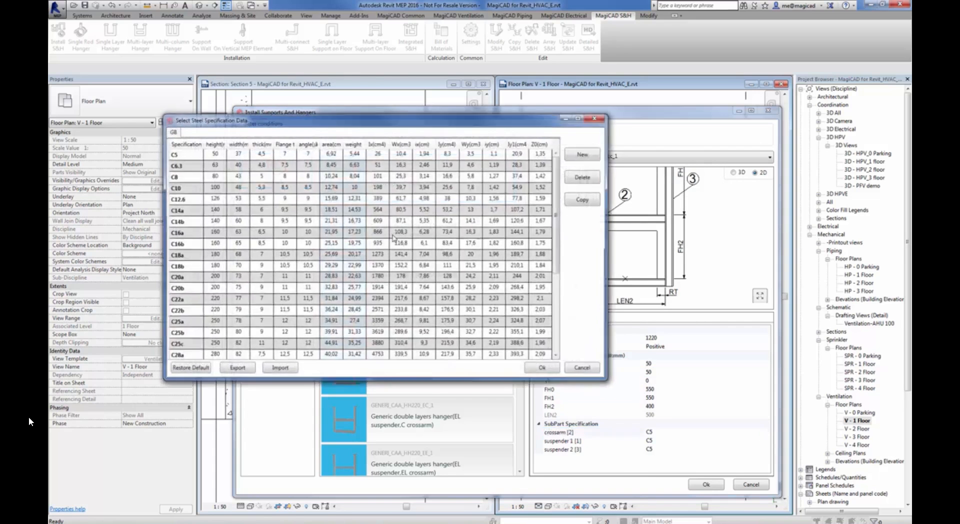
click(597, 371)
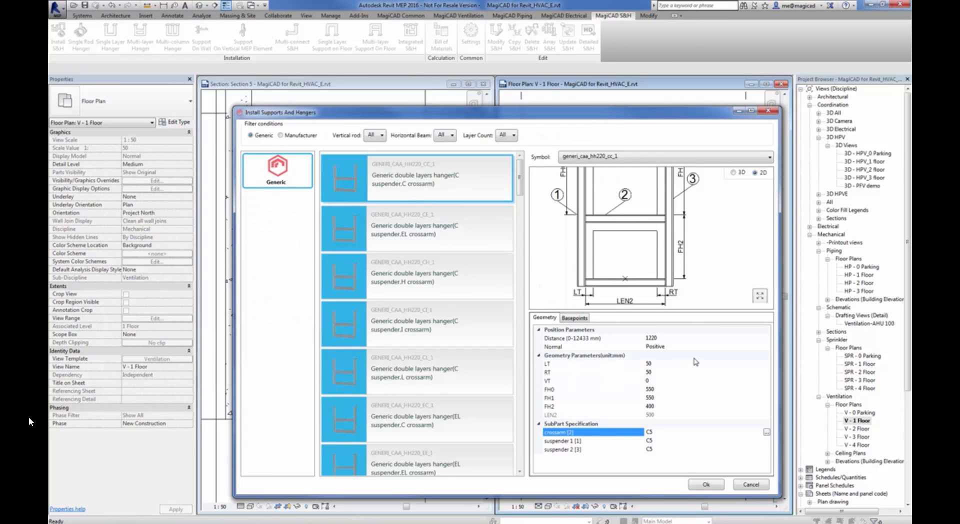
click(706, 485)
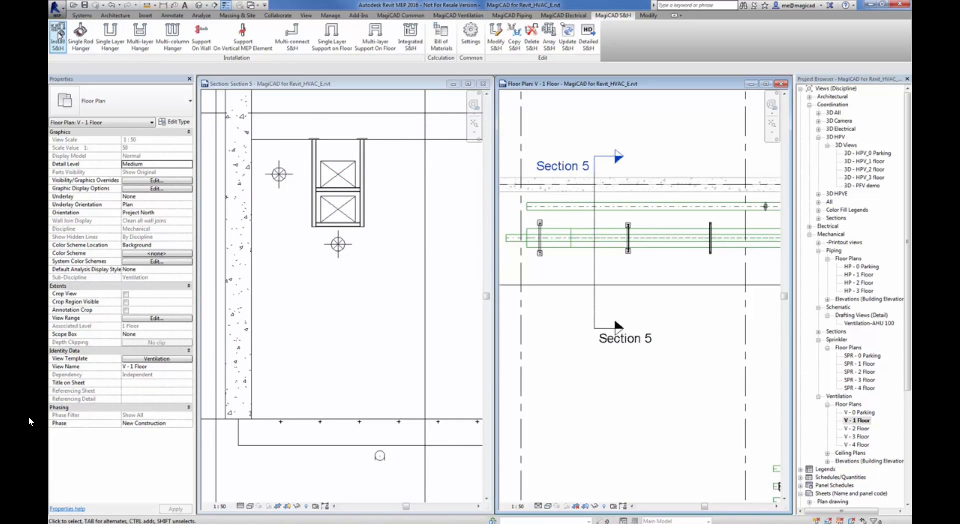
Install a generic one pipe hanger with O suspender as a single rod hanger on the round duct in the V - 1 Floor plan
click(80, 36)
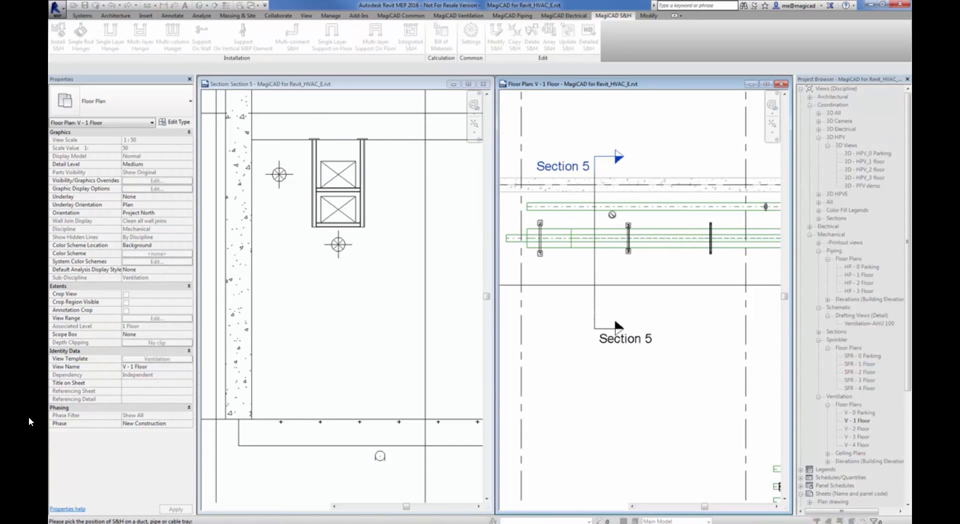
click(629, 211)
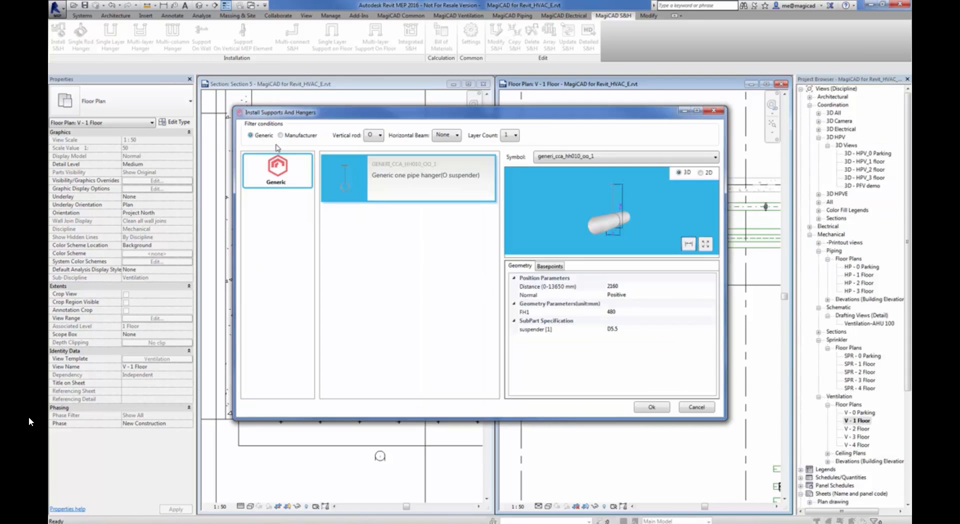
click(663, 411)
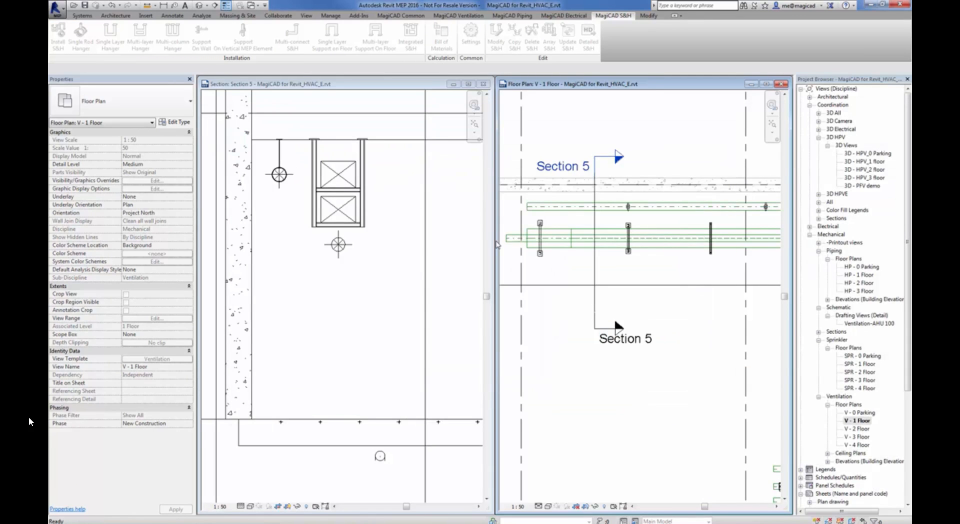
Examine the installed single rod and double-layer hangers around the ducts in the Section 5 view
click(325, 172)
scroll(298, 166, up, 1)
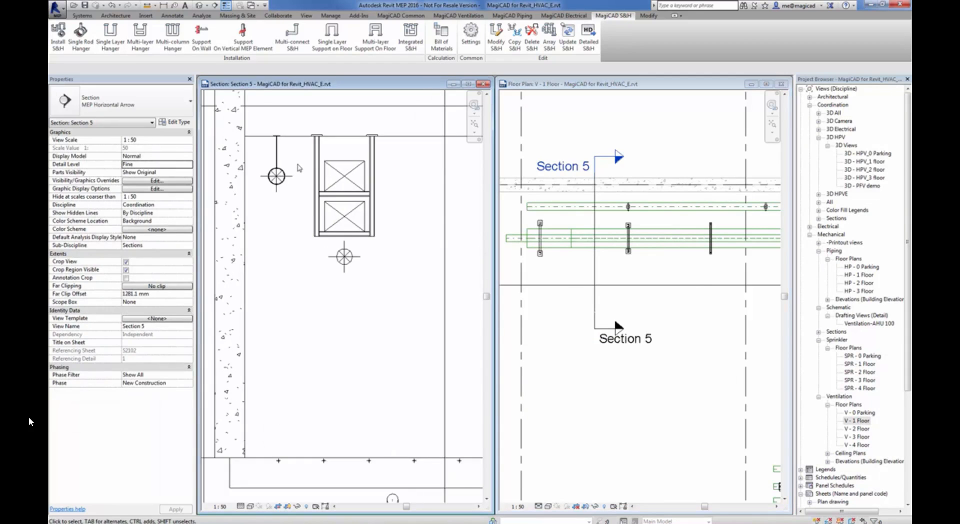
middle_drag(297, 166, 316, 218)
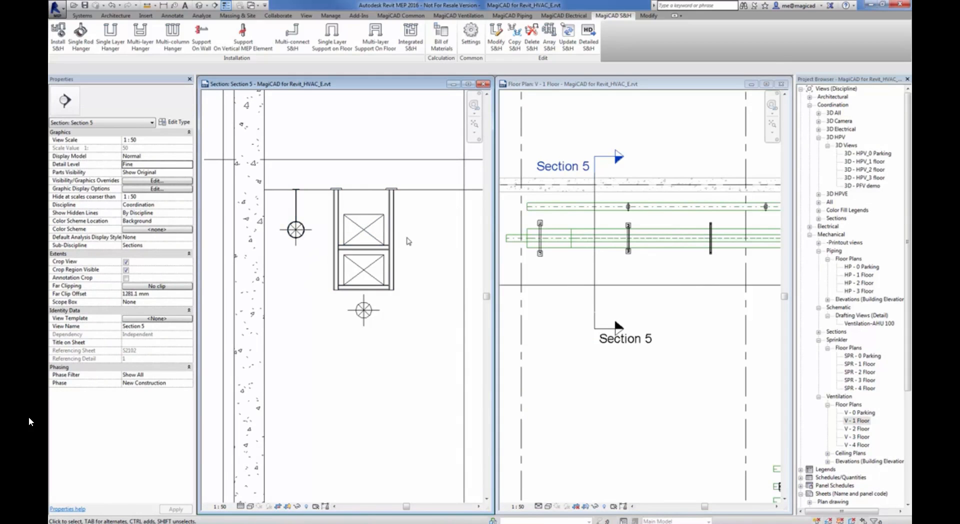
scroll(400, 240, up, 1)
scroll(402, 248, up, 2)
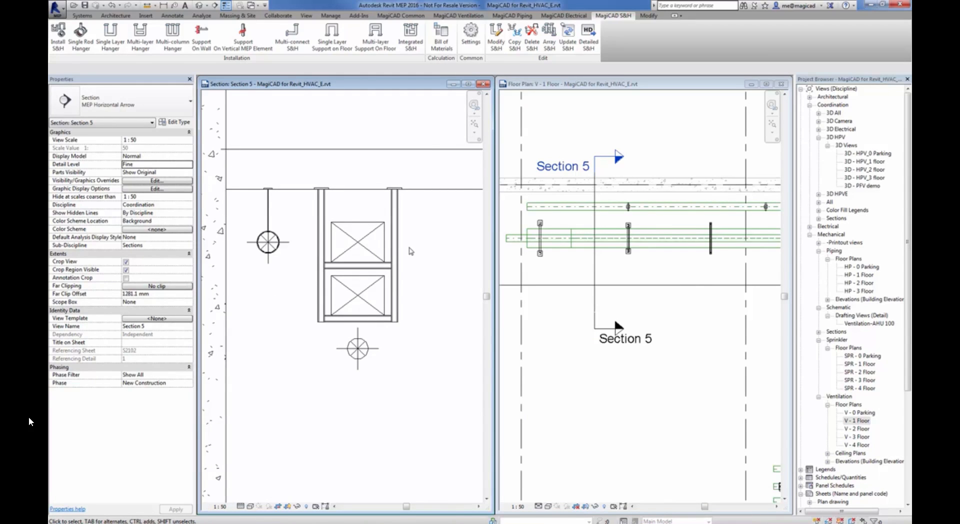
middle_drag(409, 251, 411, 217)
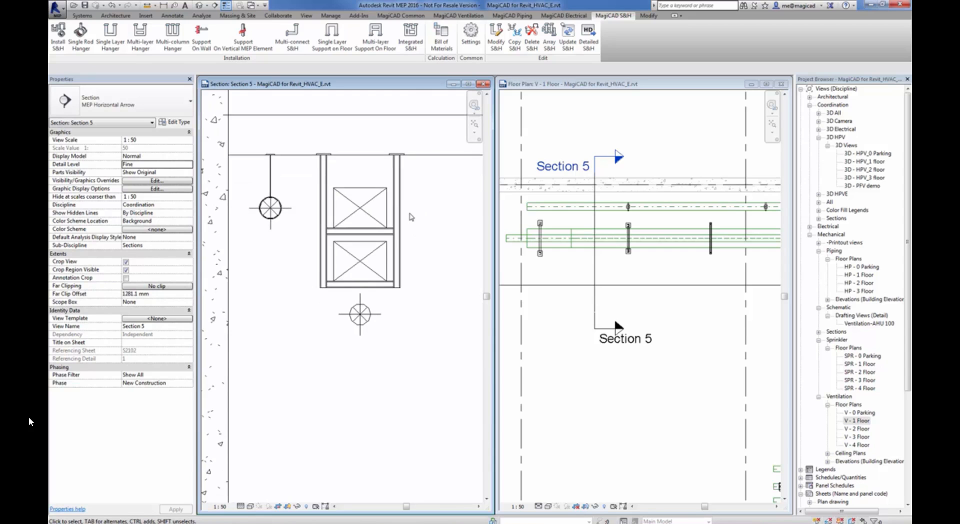
scroll(412, 219, down, 1)
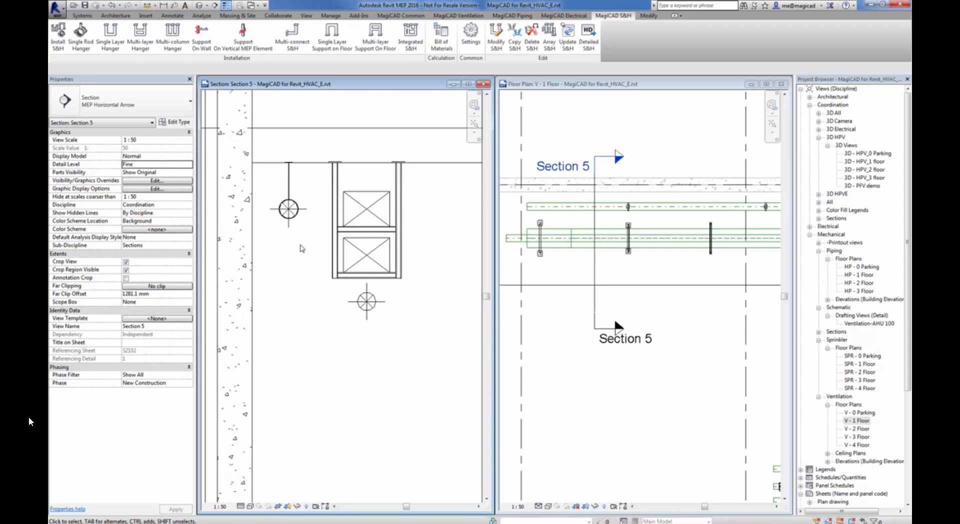
scroll(302, 248, up, 2)
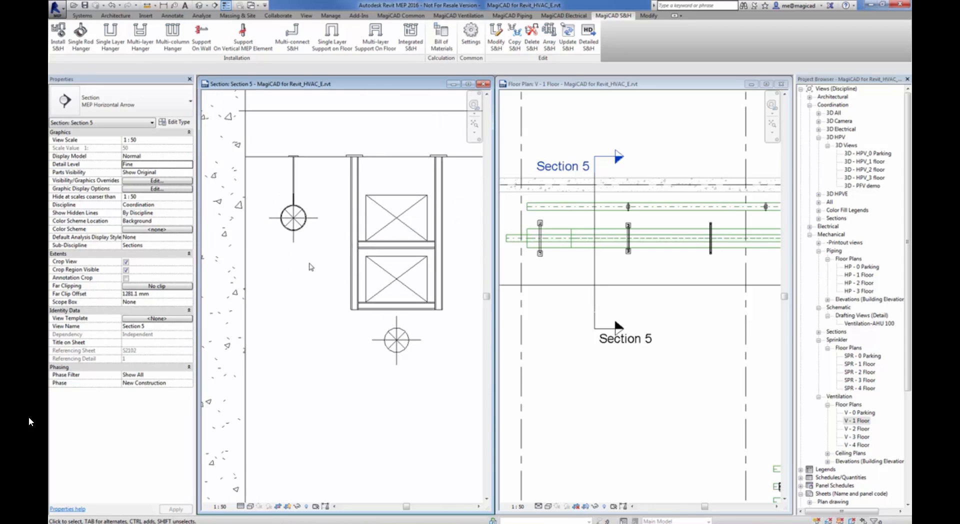
Select the round duct carrying the rod hanger in Section 5 and increase its diameter
click(301, 217)
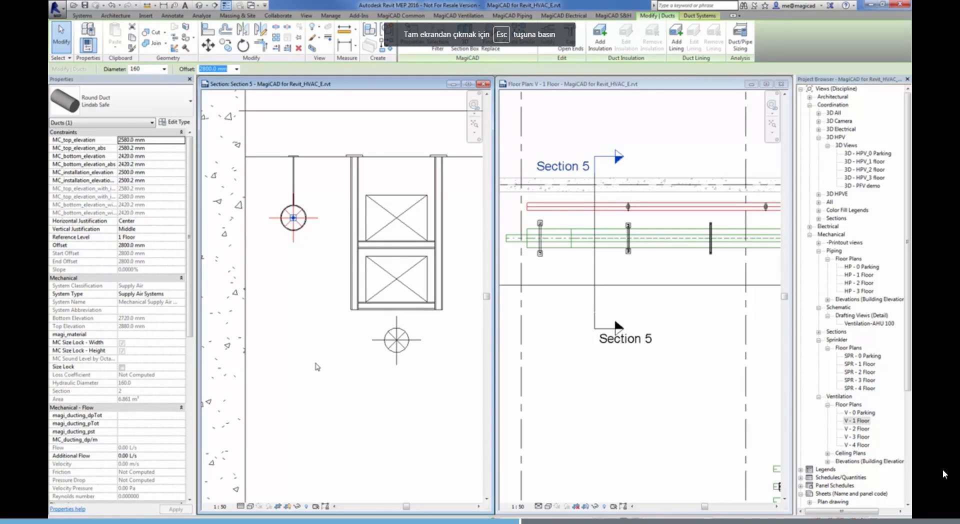
click(164, 69)
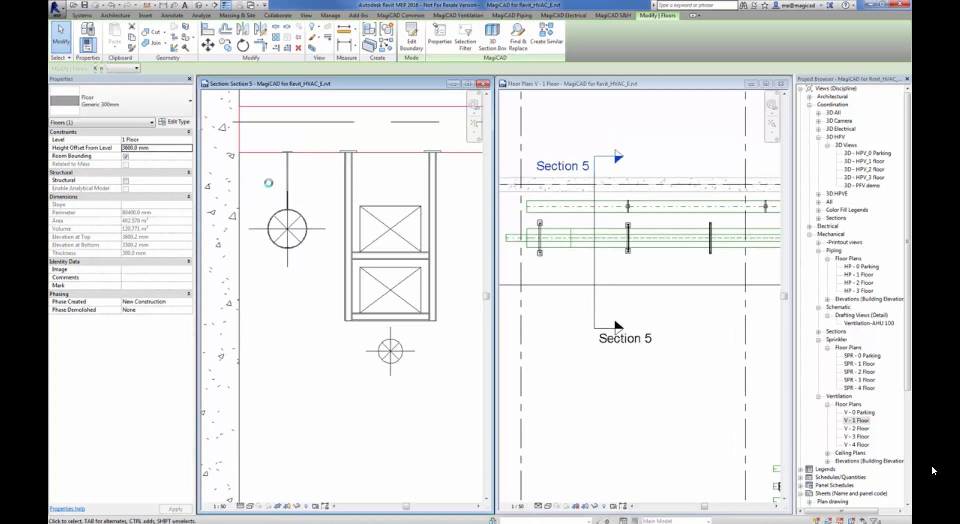
click(308, 181)
Set the width of the upper rectangular duct in Section 5 to 600 mm
click(392, 233)
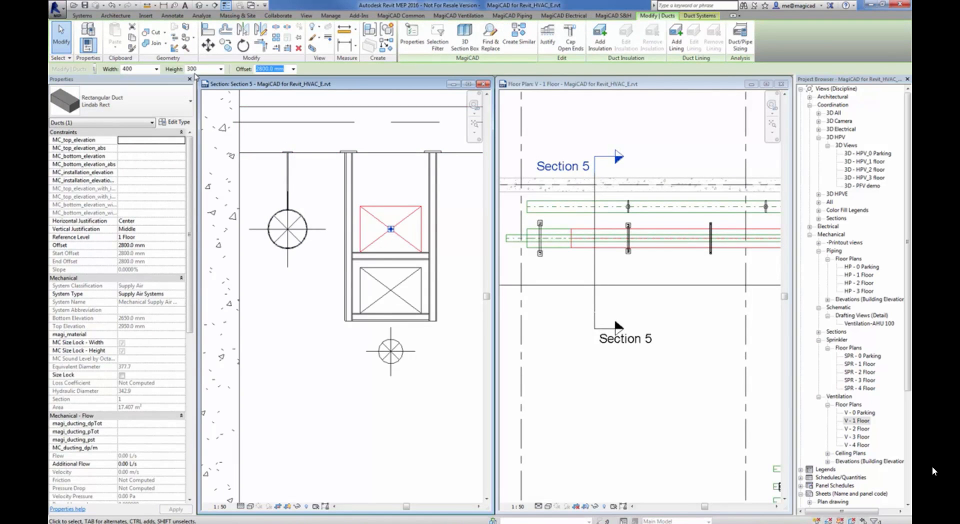
click(156, 69)
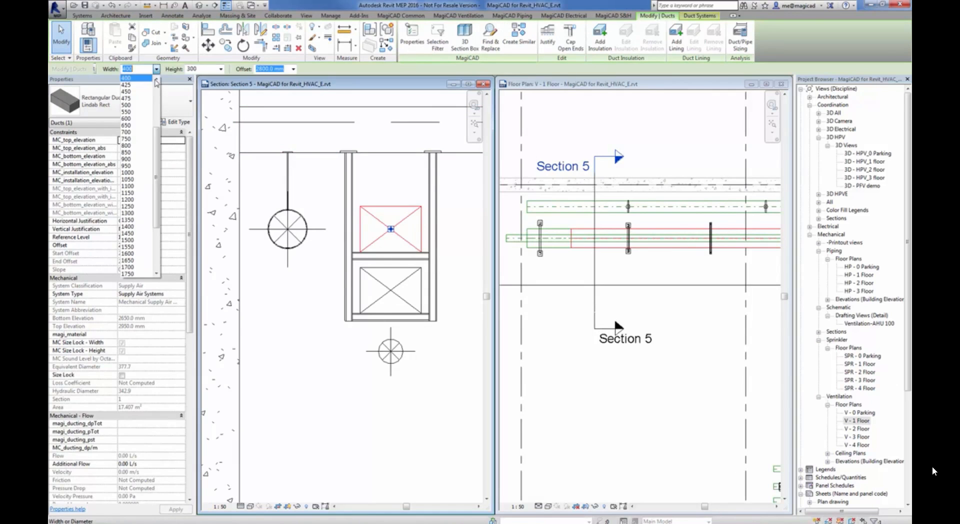
click(140, 119)
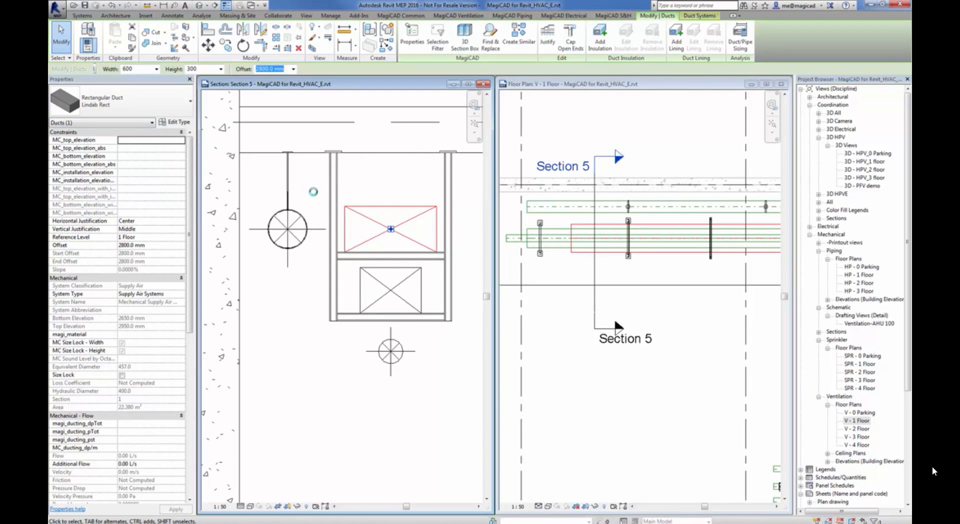
middle_drag(445, 380, 418, 385)
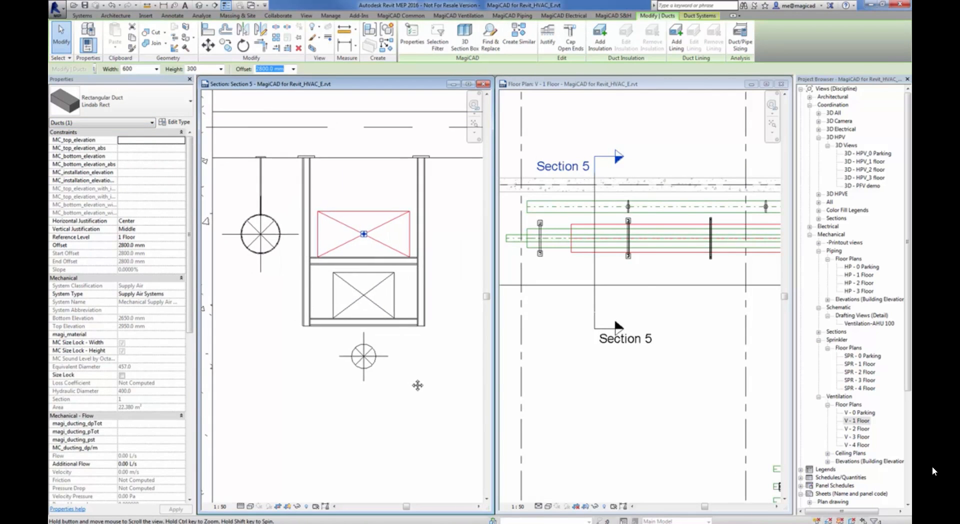
click(349, 238)
click(444, 379)
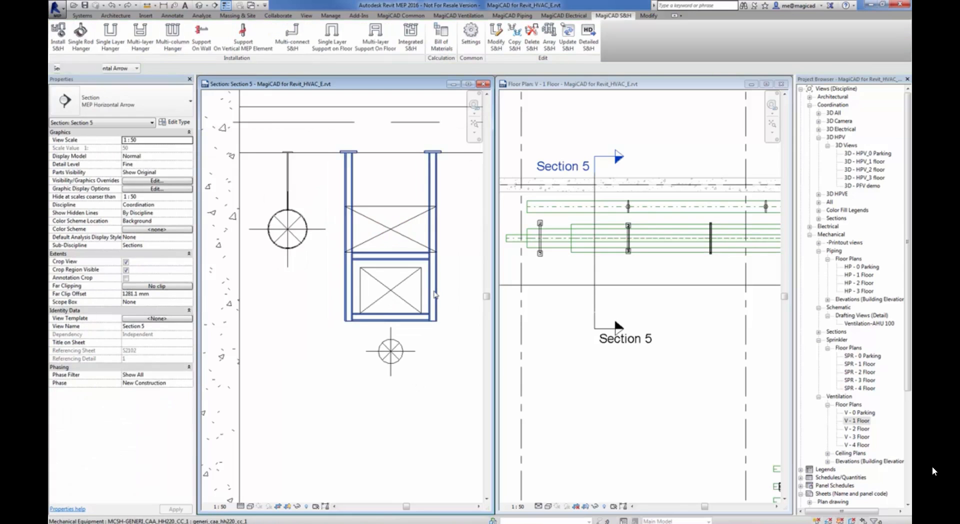
Undo the upper rectangular duct's width change
key(ctrl+z)
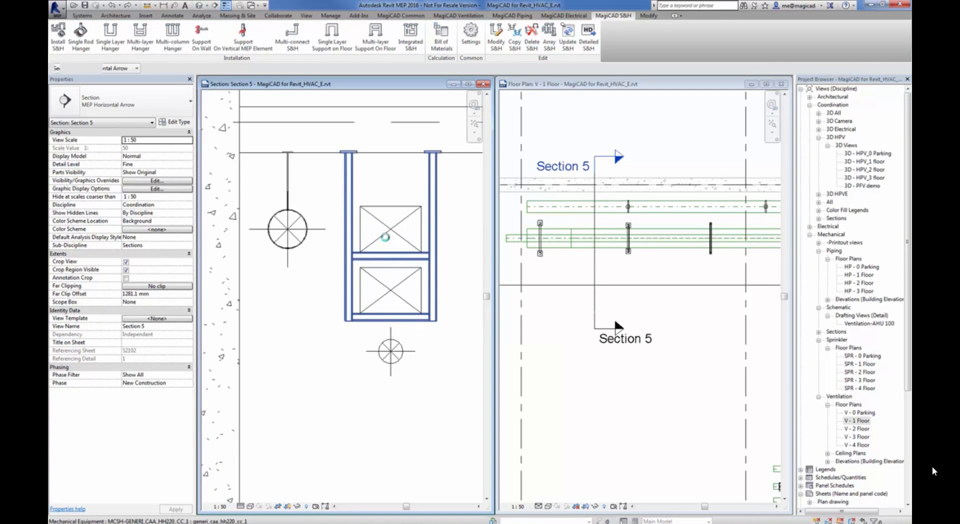
middle_drag(432, 233, 386, 238)
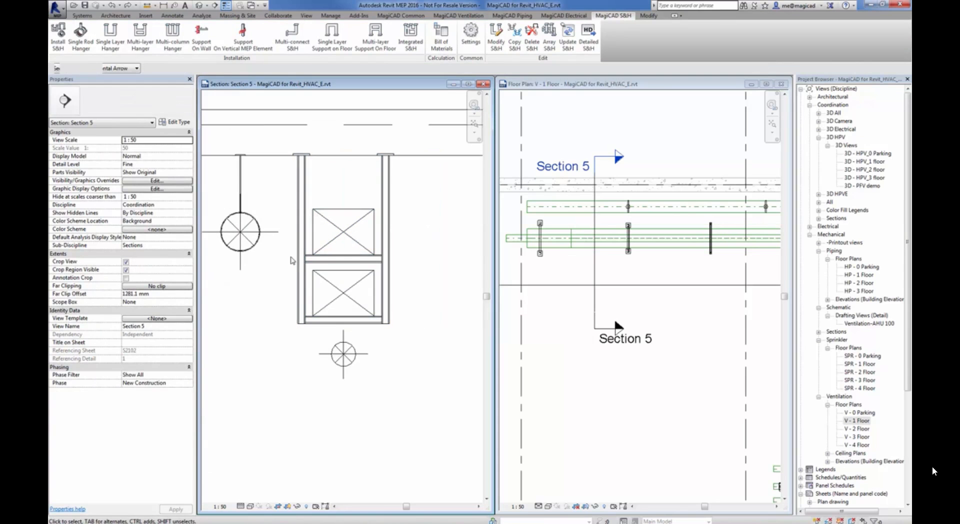
middle_drag(297, 266, 309, 273)
Move the upper rectangular duct sideways in the V - 1 Floor plan by about half its width, away from the round duct
click(366, 238)
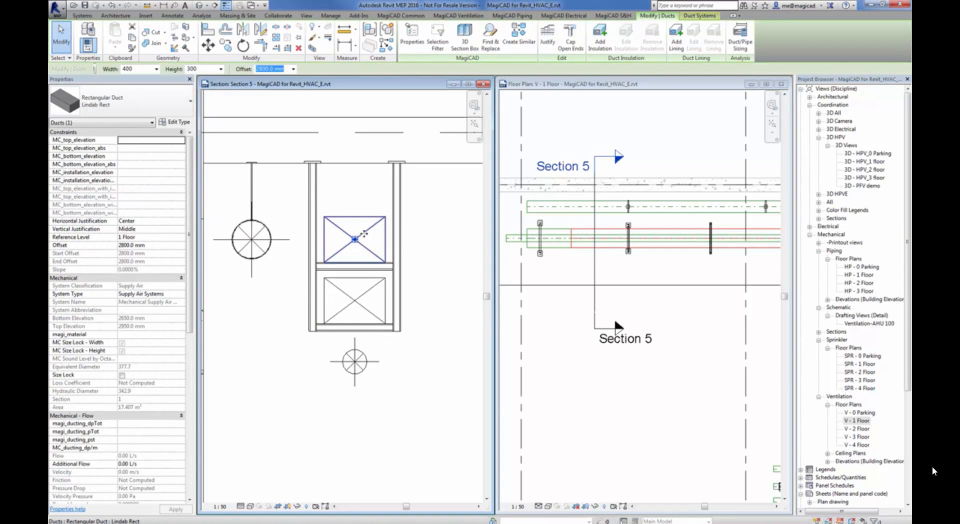
click(610, 239)
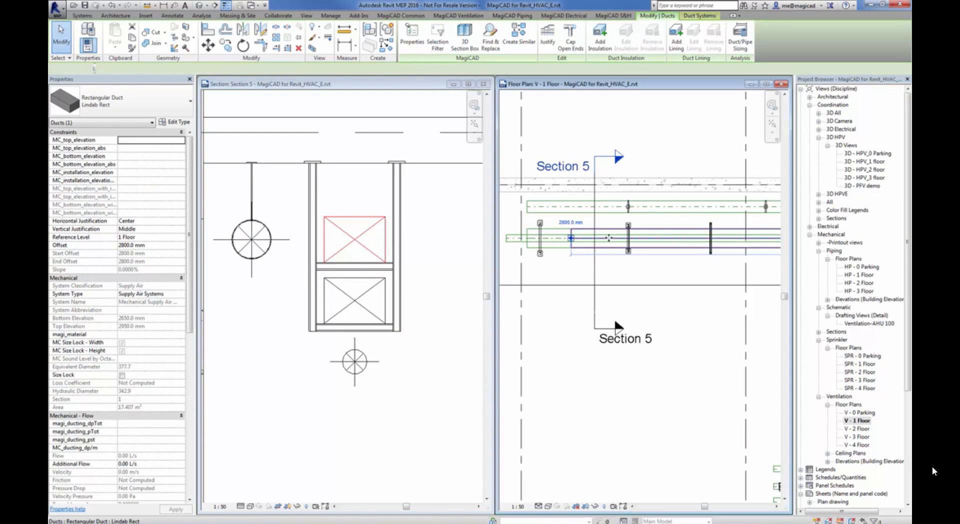
drag(609, 238, 609, 250)
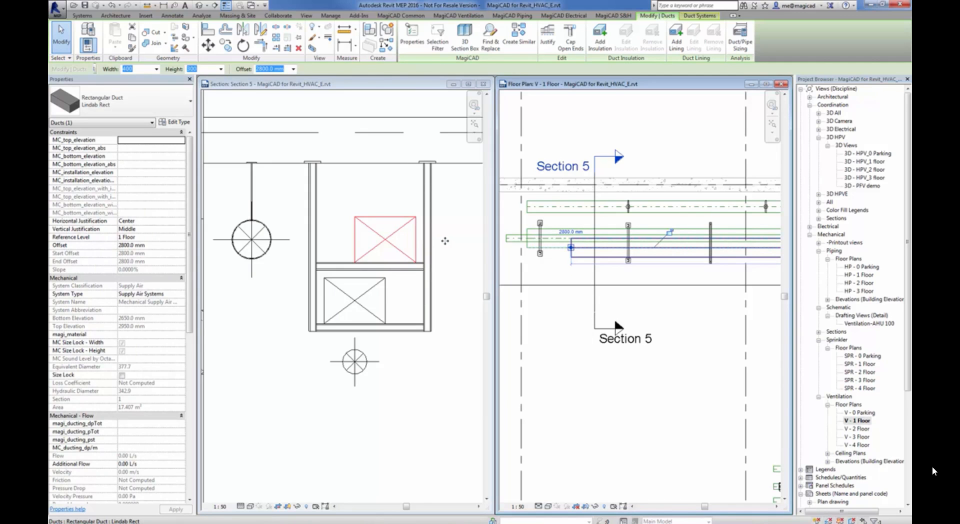
scroll(445, 241, down, 2)
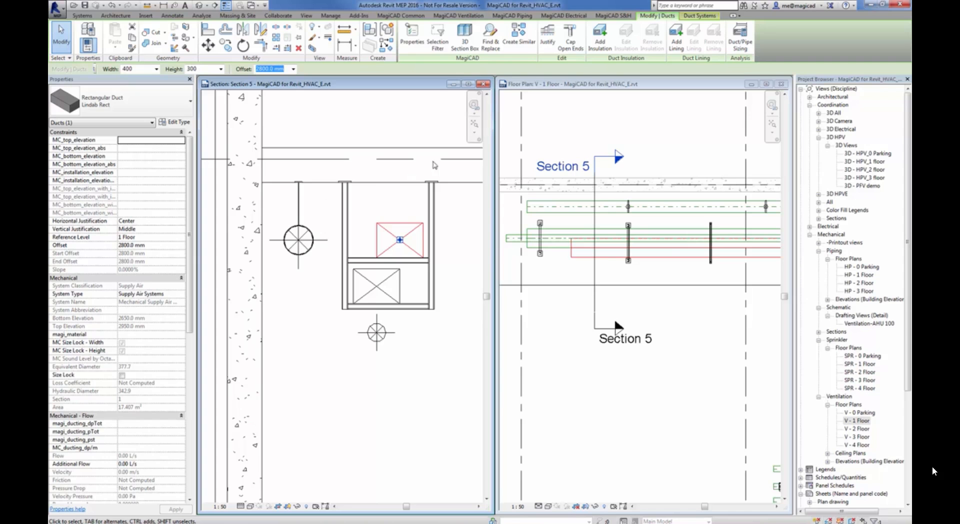
Undock the MagiCAD S&H Edit tools so they float over the V - 1 Floor plan, and run Update S&H
click(603, 18)
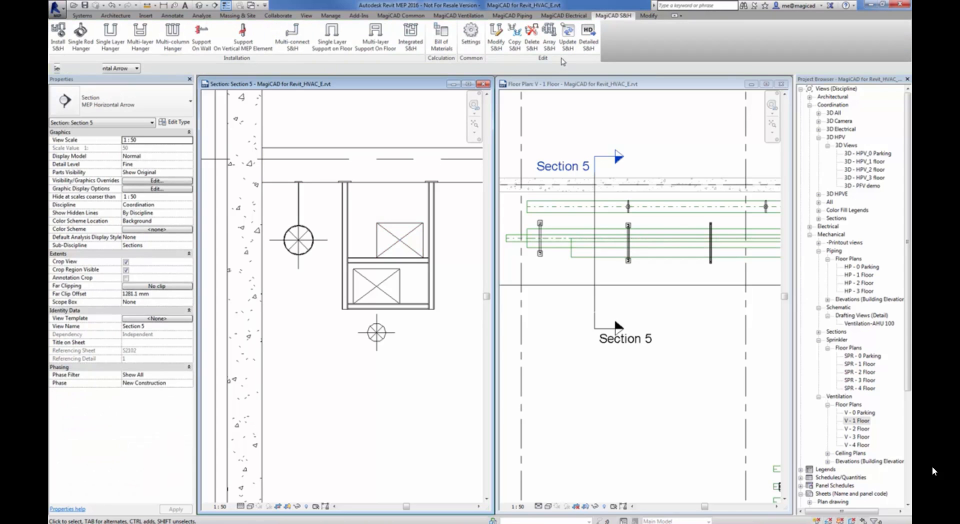
drag(563, 59, 657, 123)
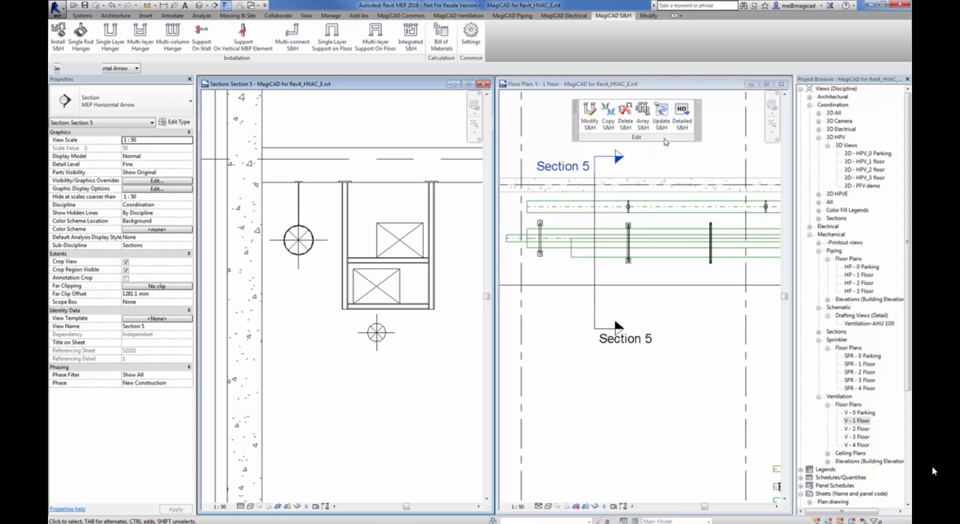
click(661, 118)
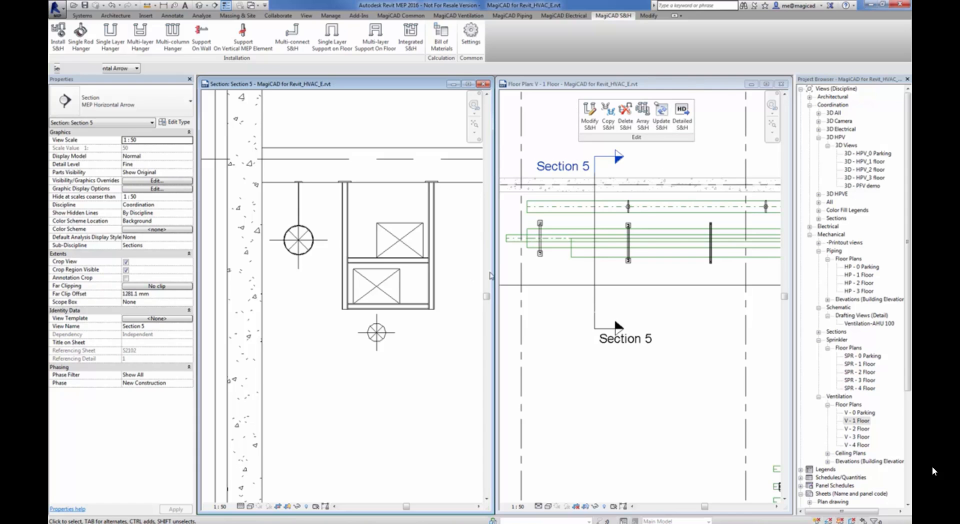
Array the round duct's rod hanger nearest Section 5 along the duct in the V - 1 Floor plan, with space 1000 and number 5
click(651, 222)
middle_drag(651, 221, 611, 229)
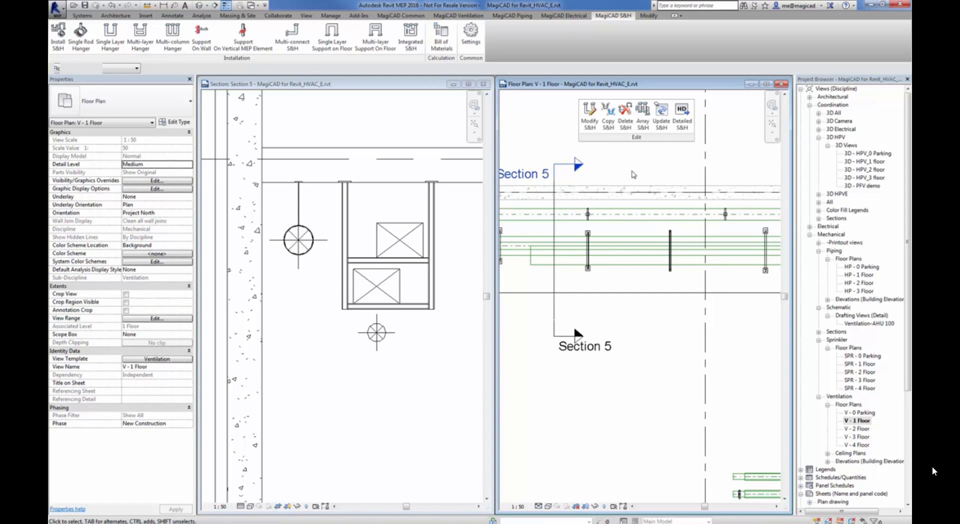
click(644, 116)
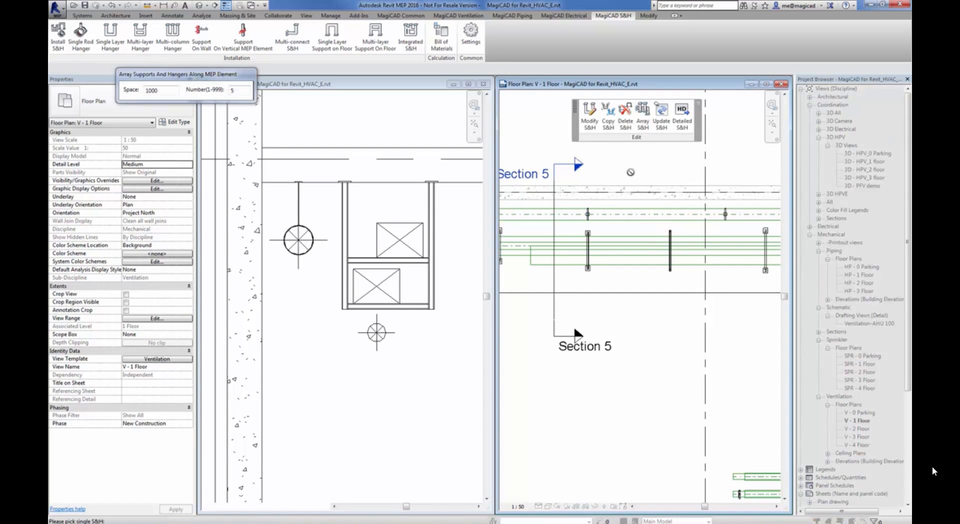
click(160, 91)
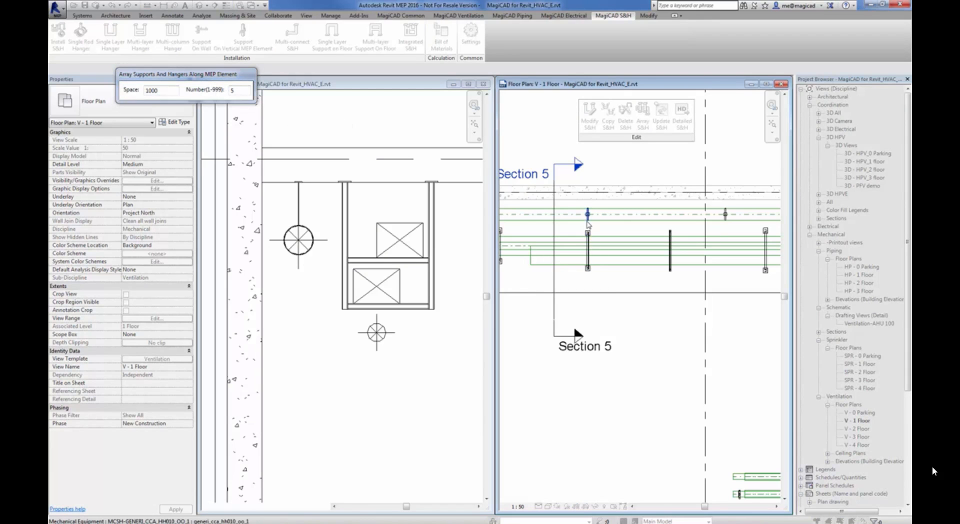
click(607, 233)
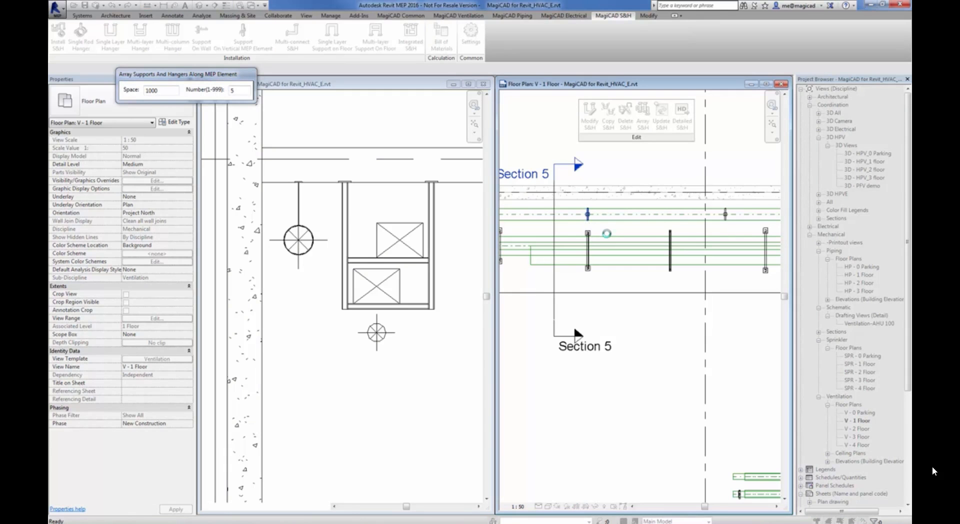
middle_drag(704, 240, 668, 248)
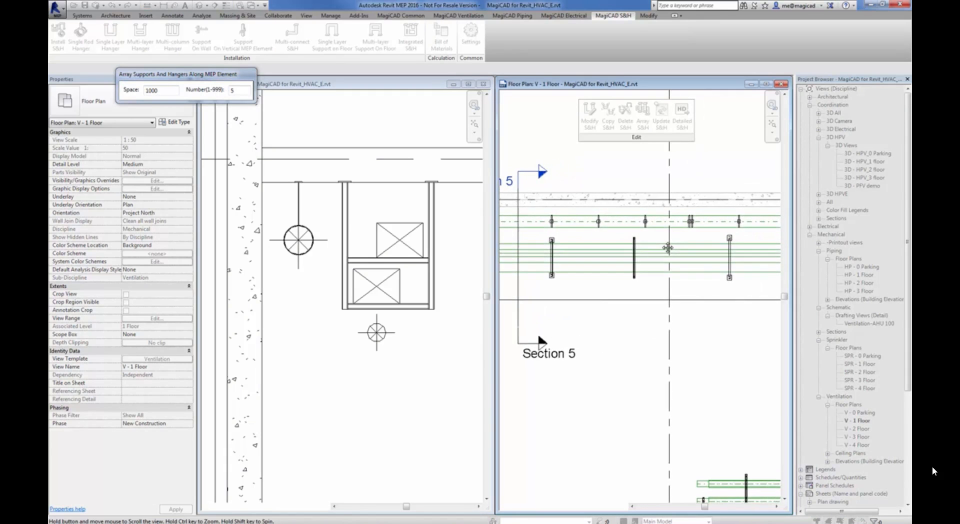
scroll(668, 247, up, 1)
scroll(575, 233, down, 1)
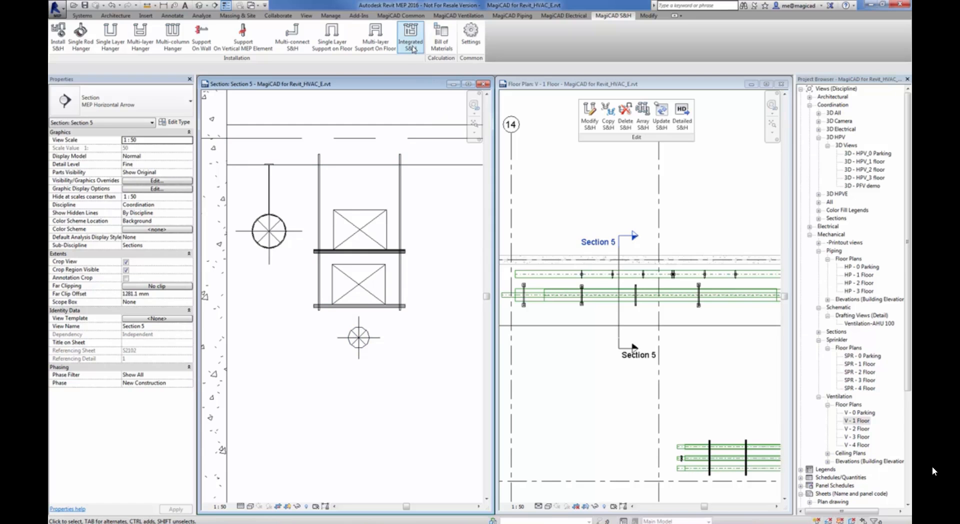
Start an Integrated S&H in Section 5 from the hanger's lowest crossarm, with the small round duct beneath it as the supported element
click(412, 46)
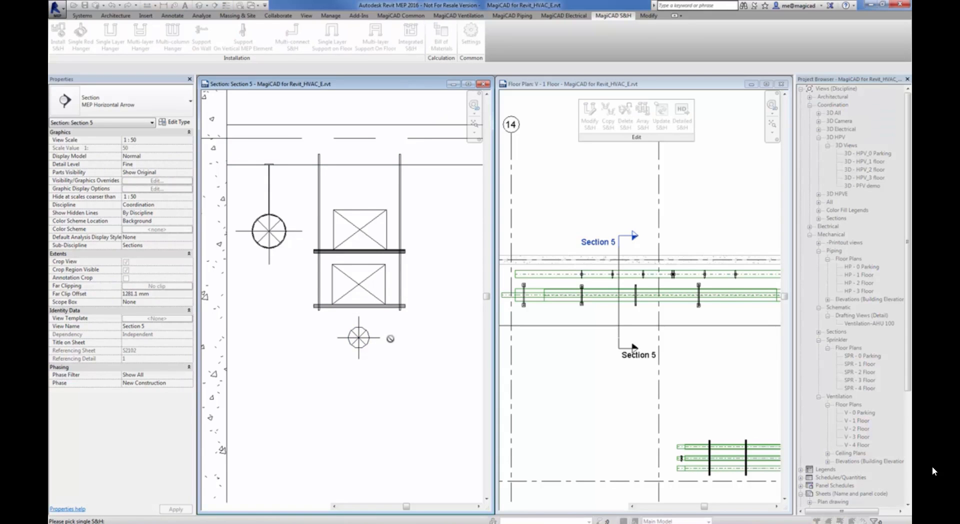
click(375, 308)
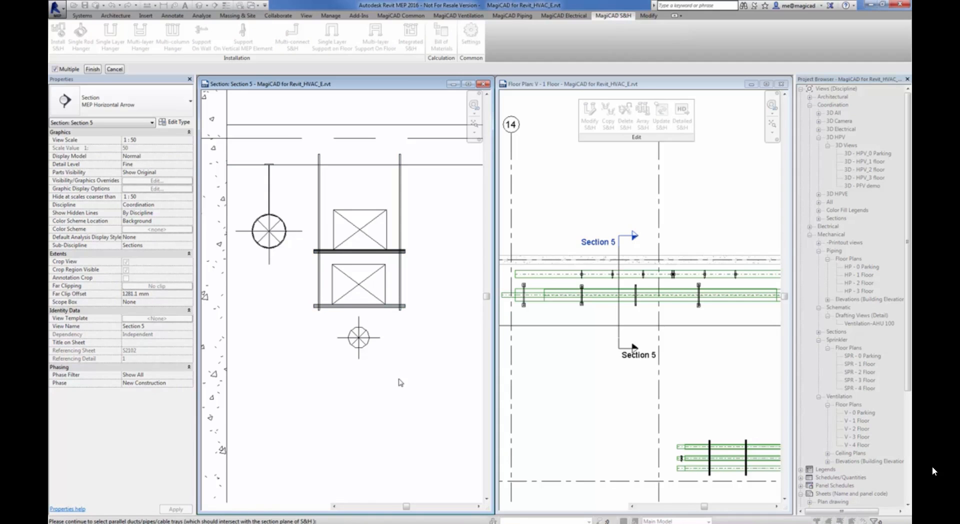
click(367, 338)
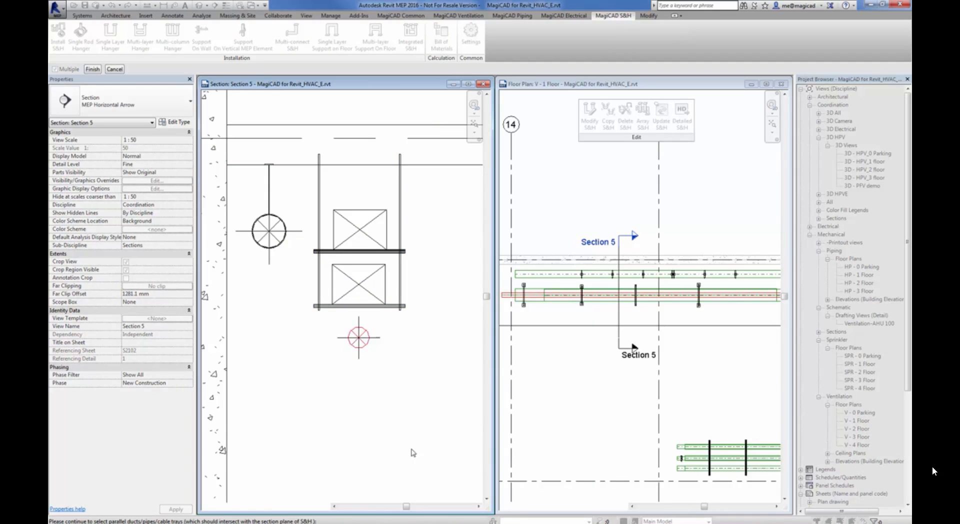
click(93, 69)
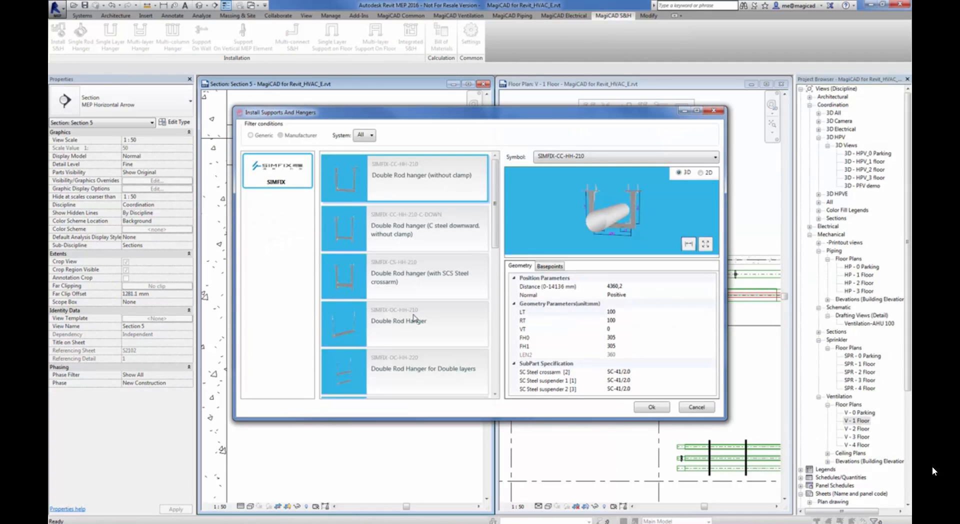
Install the SIMFIX-CC-HH-210 Double Rod hanger (without clamp) for the small round duct, after comparing it with the Double Rod Hanger SIMFIX-OC-HH-210
drag(496, 225, 497, 359)
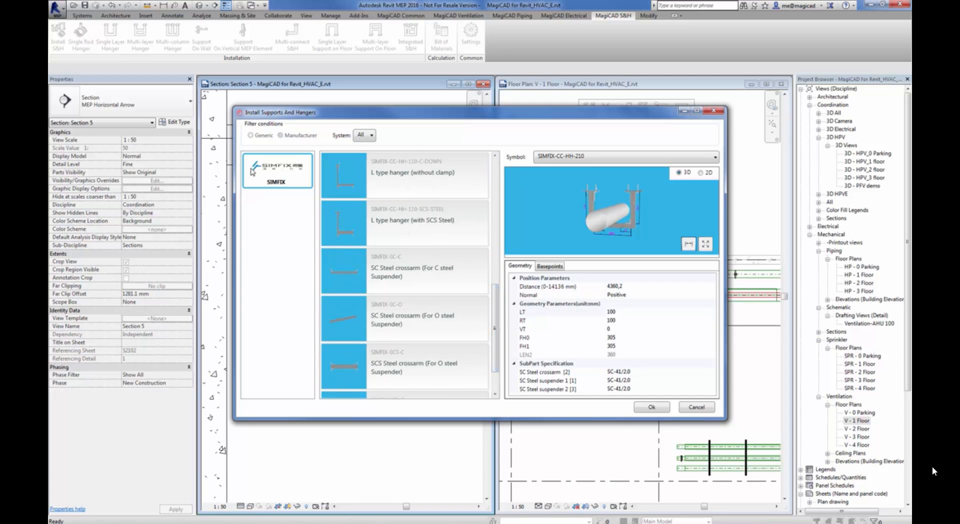
drag(497, 324, 493, 267)
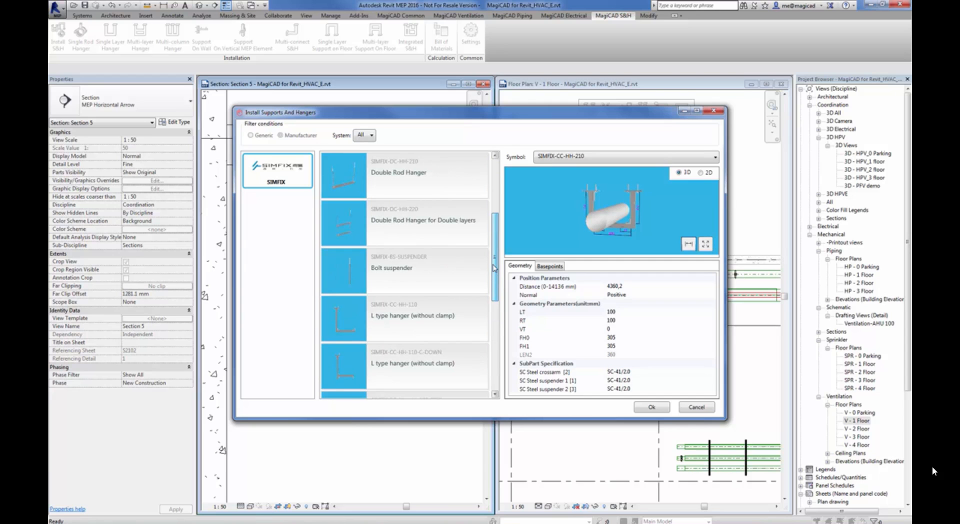
click(349, 184)
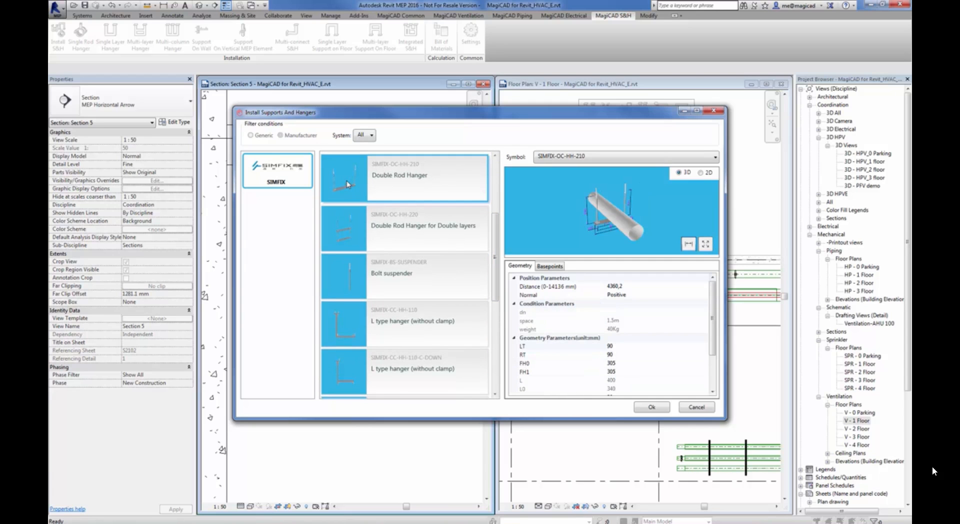
drag(648, 218, 601, 196)
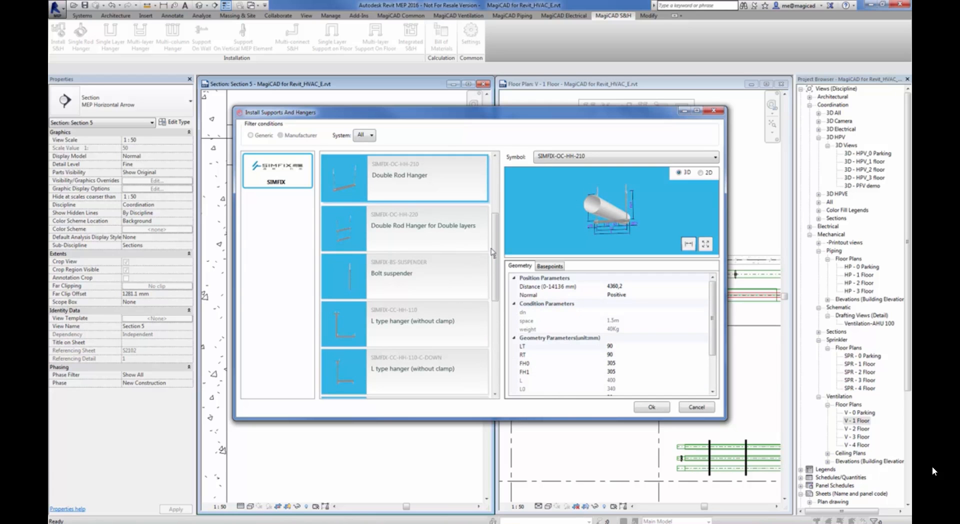
scroll(501, 219, up, 1)
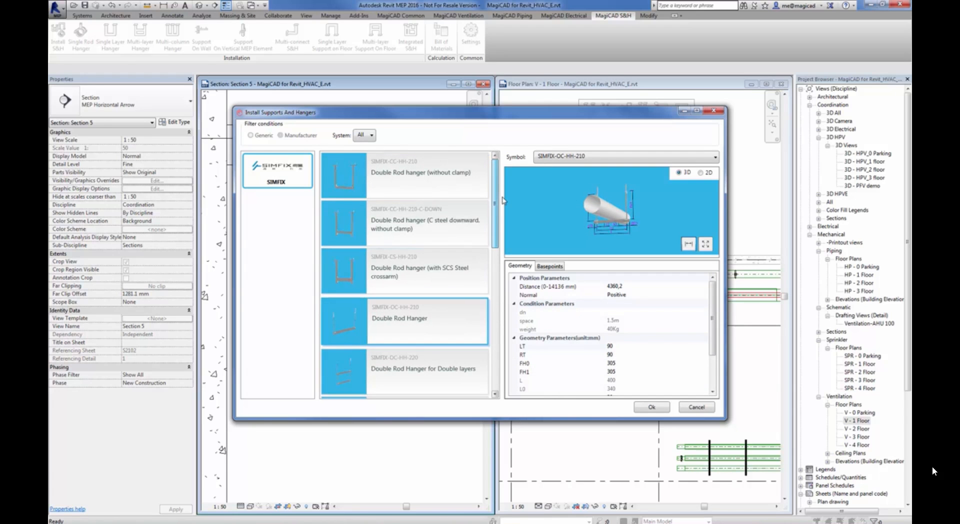
click(349, 186)
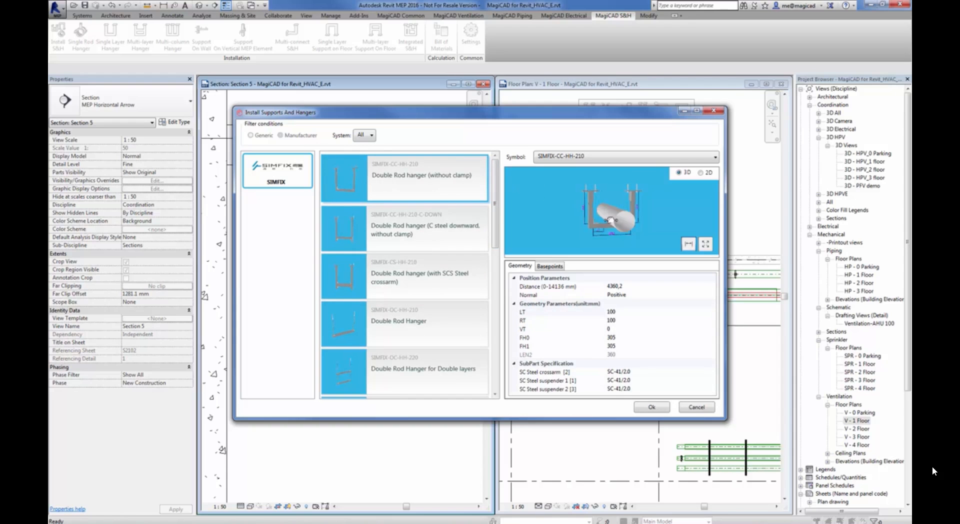
click(652, 408)
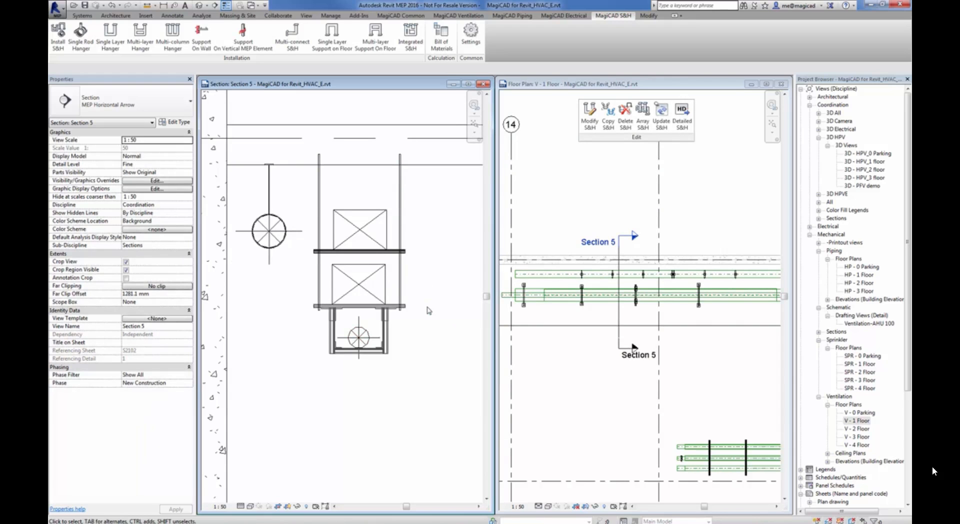
scroll(392, 330, up, 1)
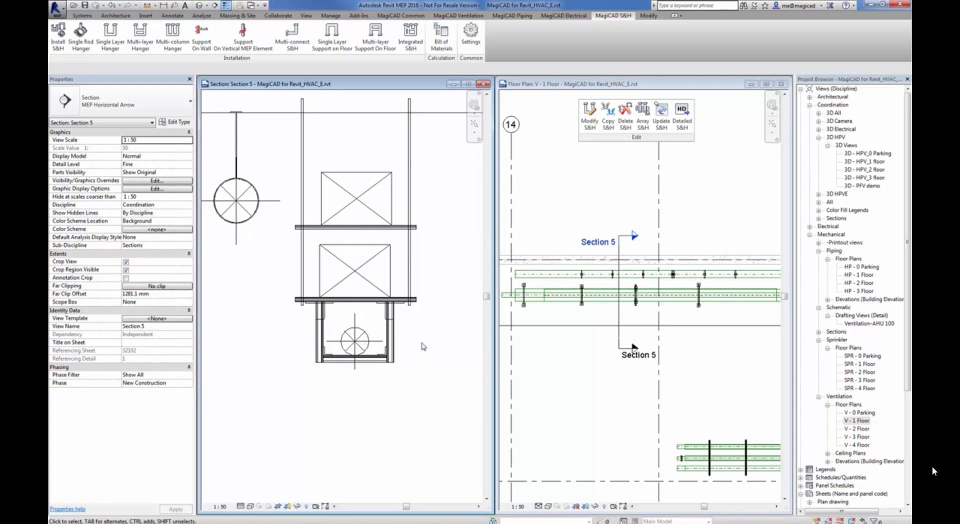
scroll(422, 343, down, 1)
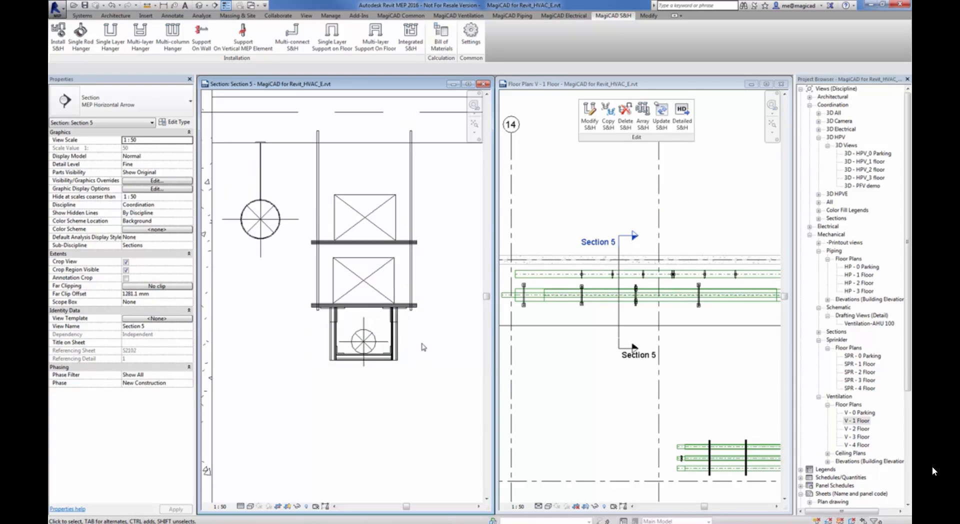
Move the Section 5 line along the ducts in the V - 1 Floor plan to just before the next double-layer hanger
click(620, 328)
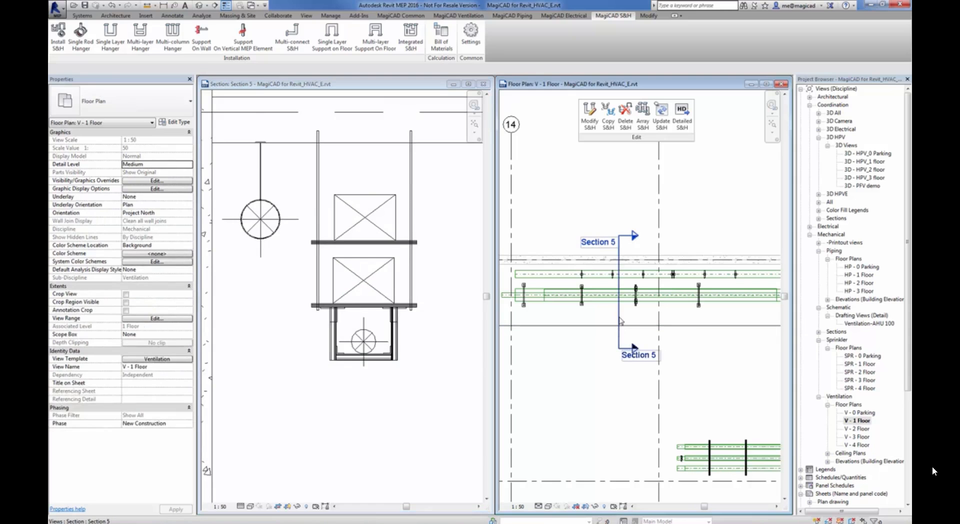
drag(620, 321, 686, 316)
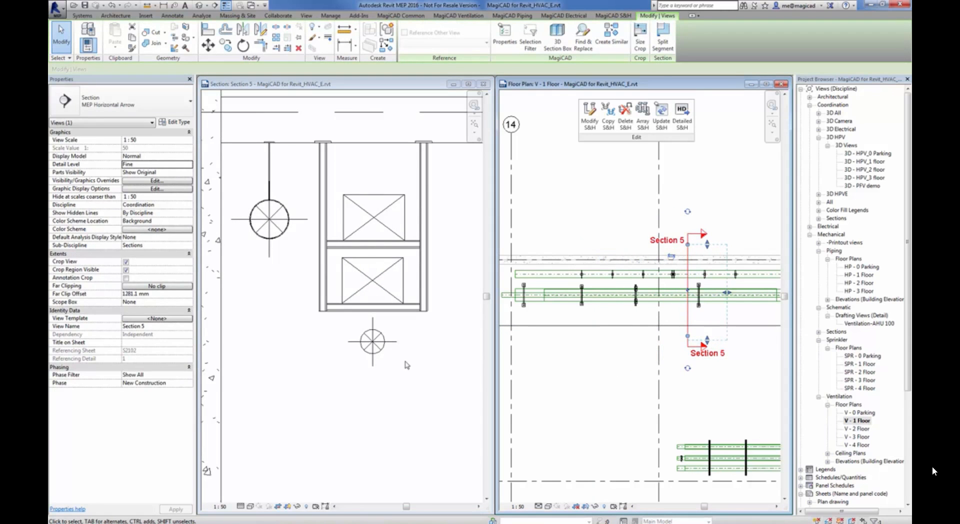
click(531, 191)
Integrate a generic P-clamp (on bottom face of crossarm) into the double-layer hanger in Section 5 to carry the small round duct below
click(440, 258)
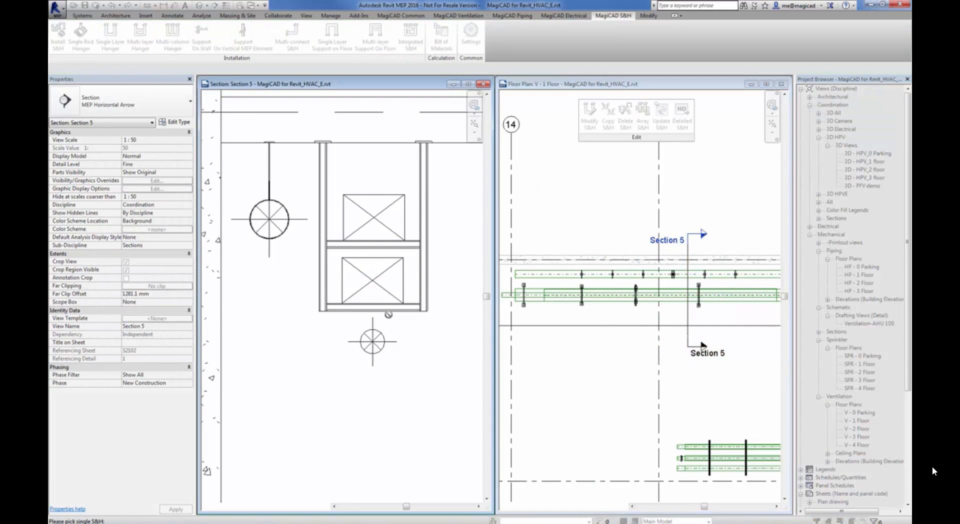
click(377, 341)
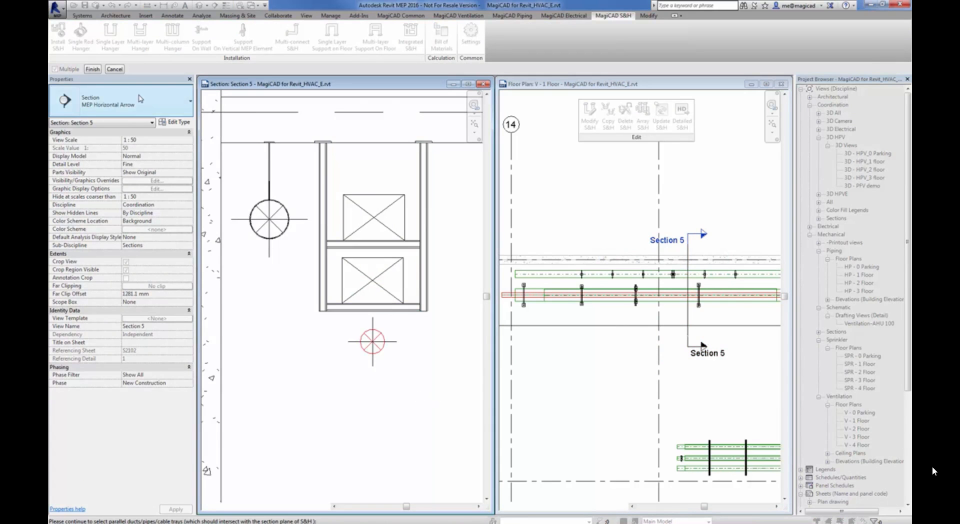
click(93, 70)
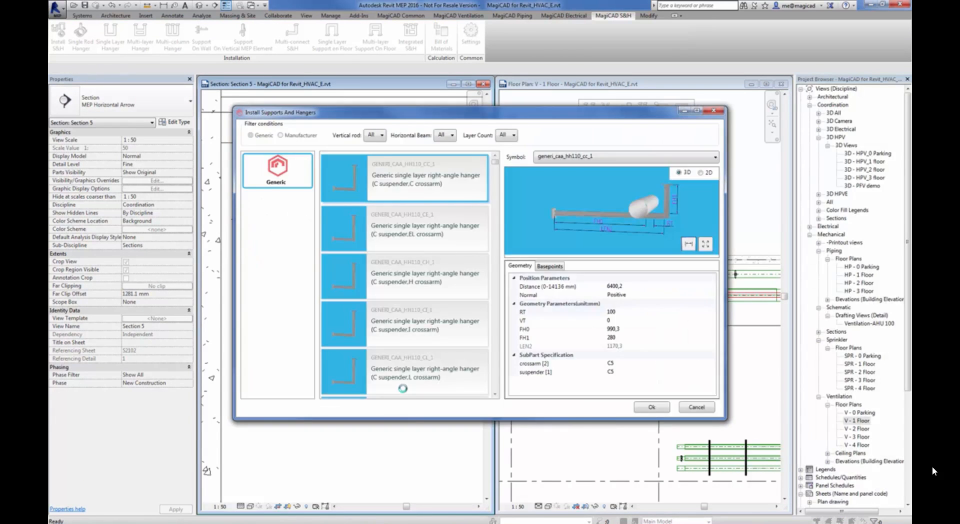
drag(495, 167, 503, 399)
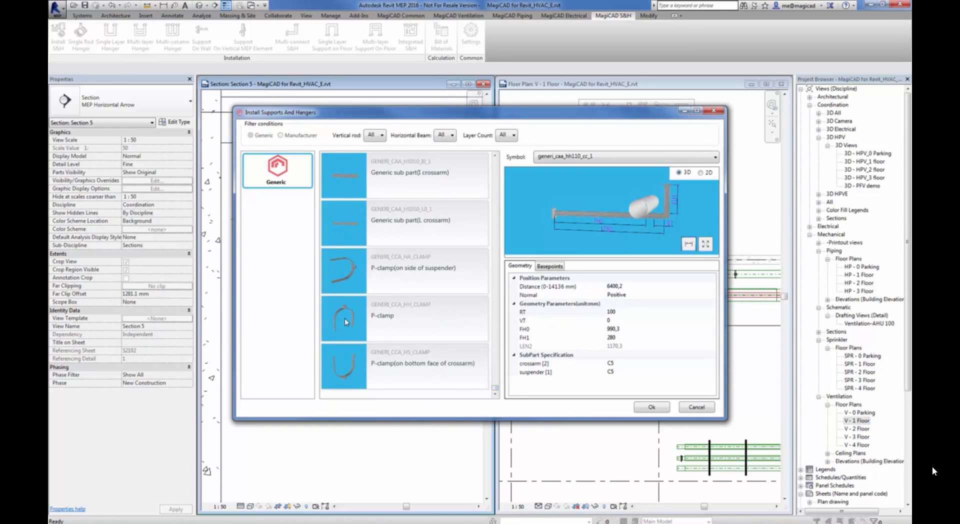
click(343, 364)
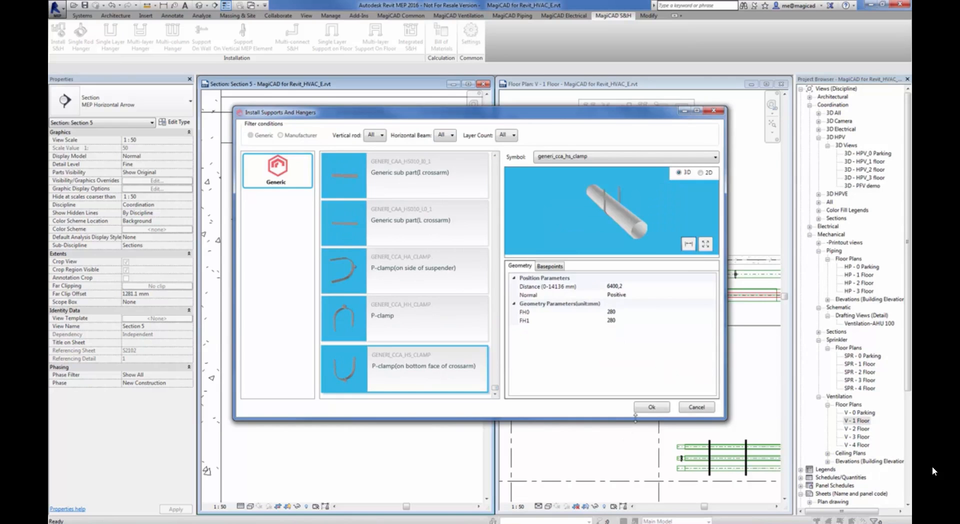
click(648, 408)
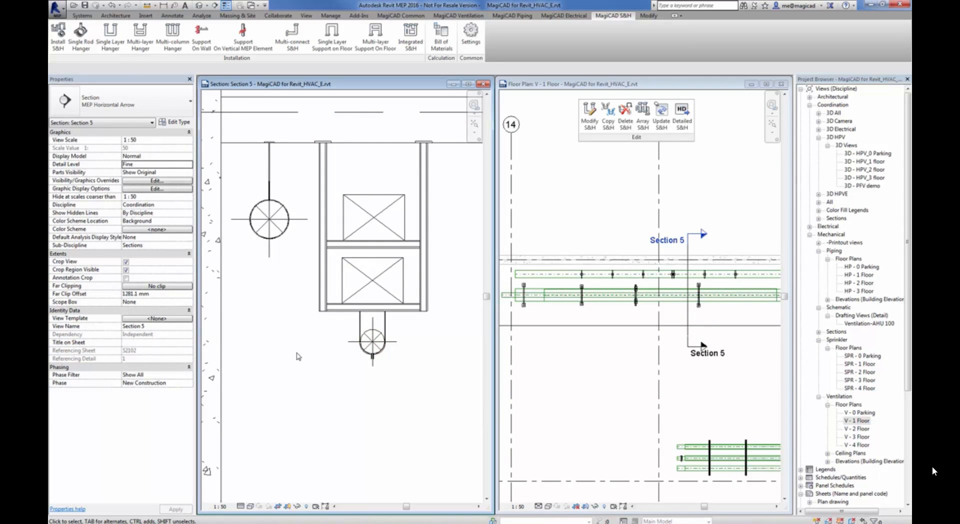
Delete the rod hanger from the round duct beside the rectangular ducts in Section 5, and set that duct's diameter to 160
click(271, 175)
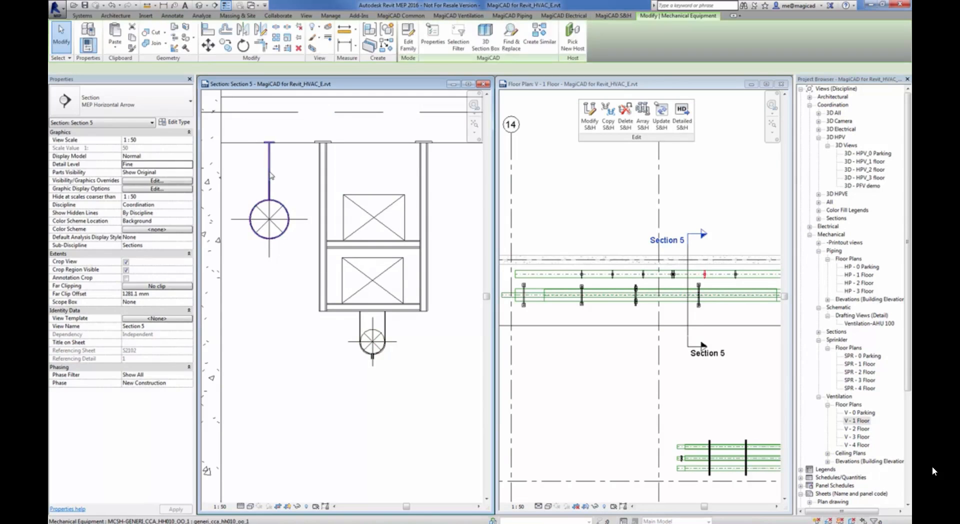
click(305, 191)
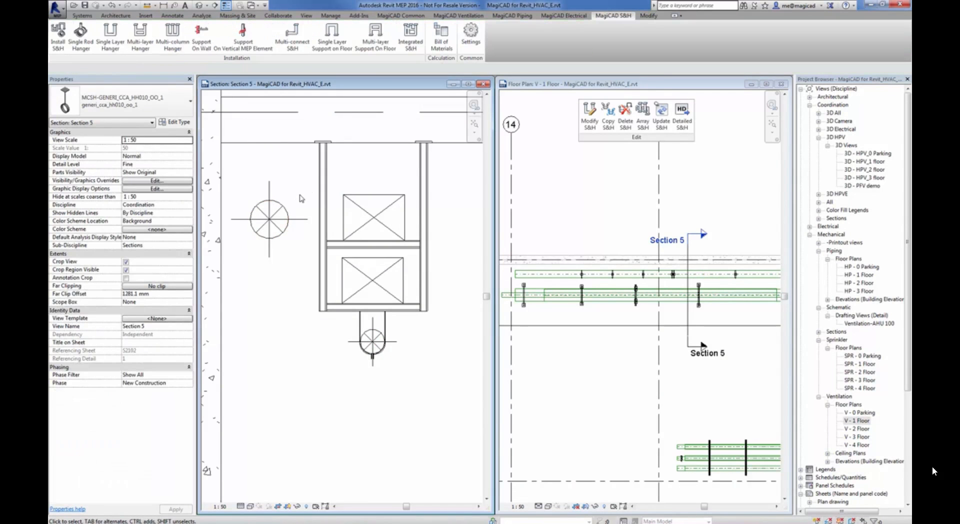
click(276, 239)
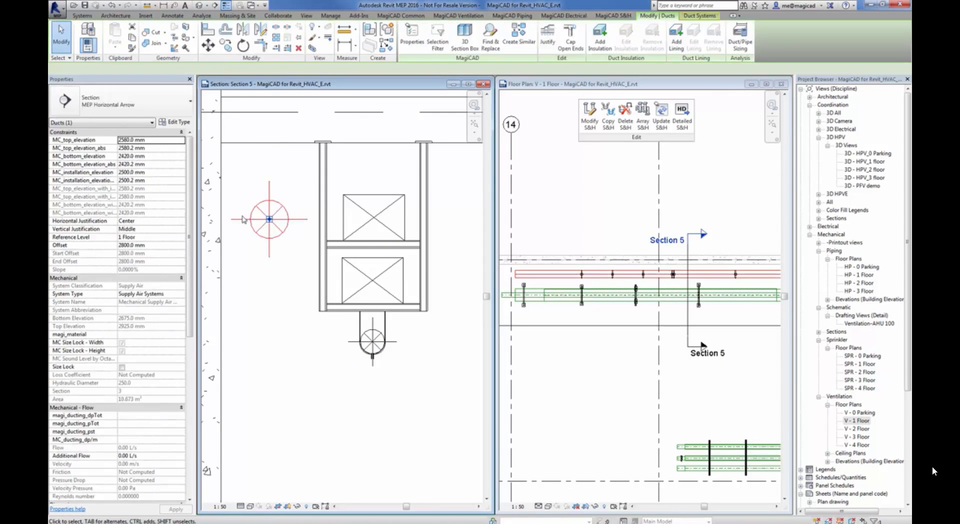
click(163, 69)
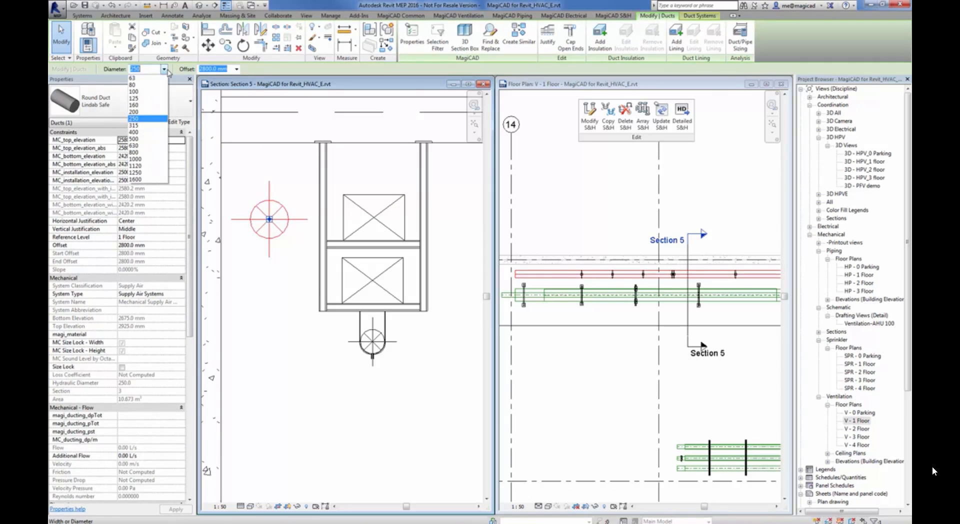
click(144, 106)
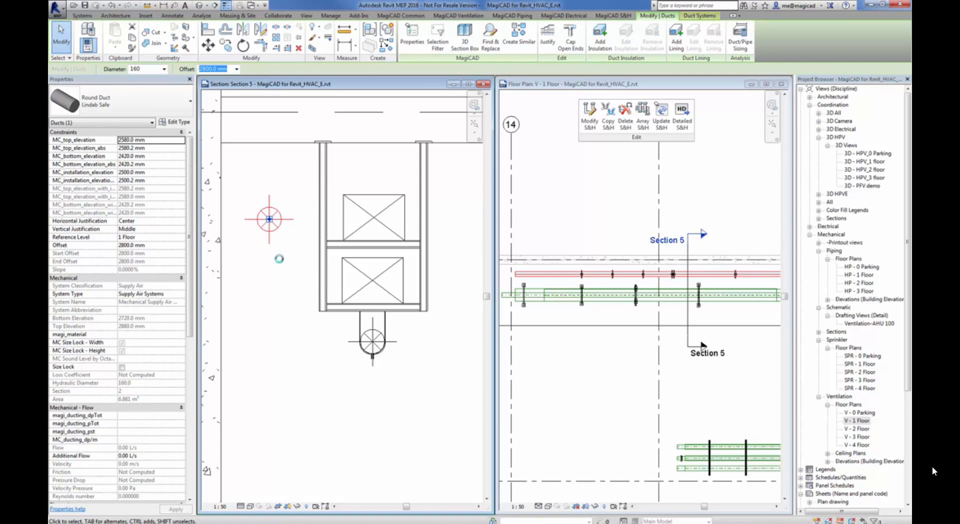
click(279, 321)
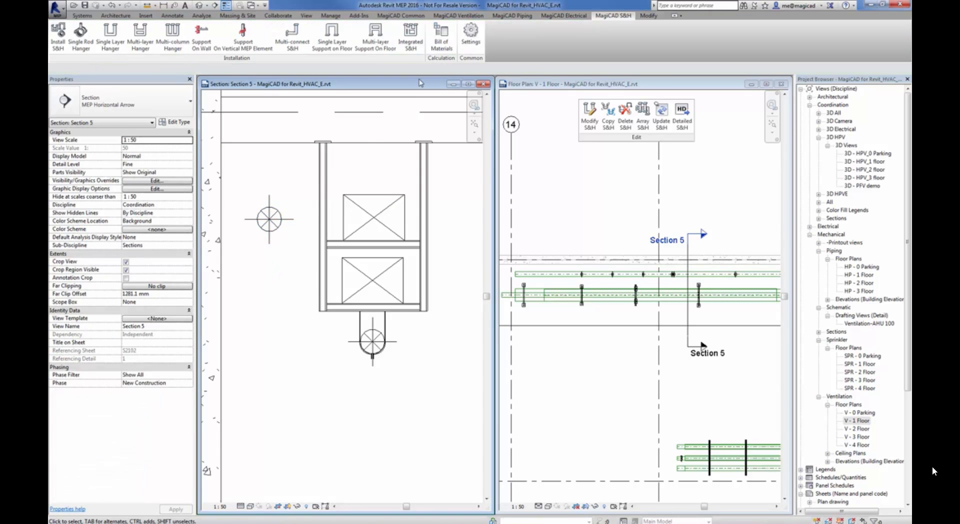
Begin integrating a generic sub part (I crossarm) into the double-layer hanger in Section 5 for the round duct beside it
click(411, 45)
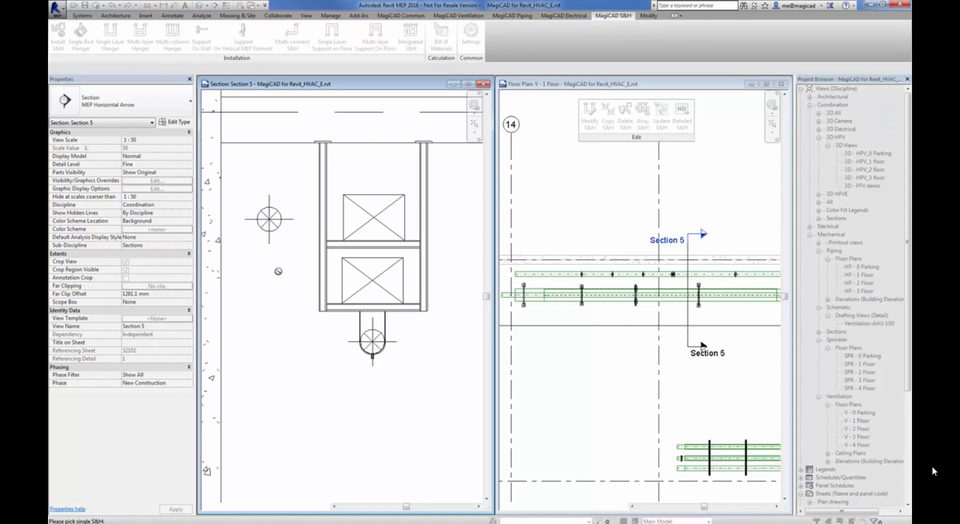
click(319, 219)
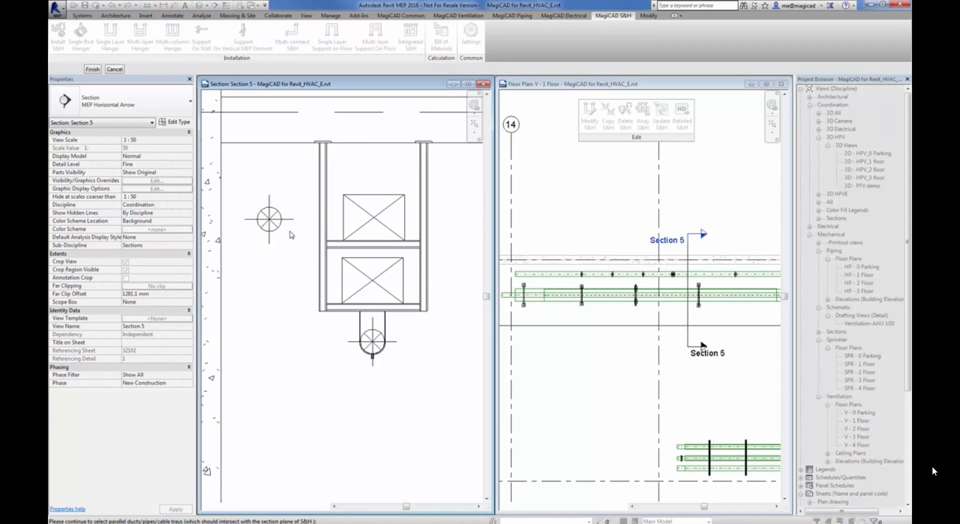
click(96, 70)
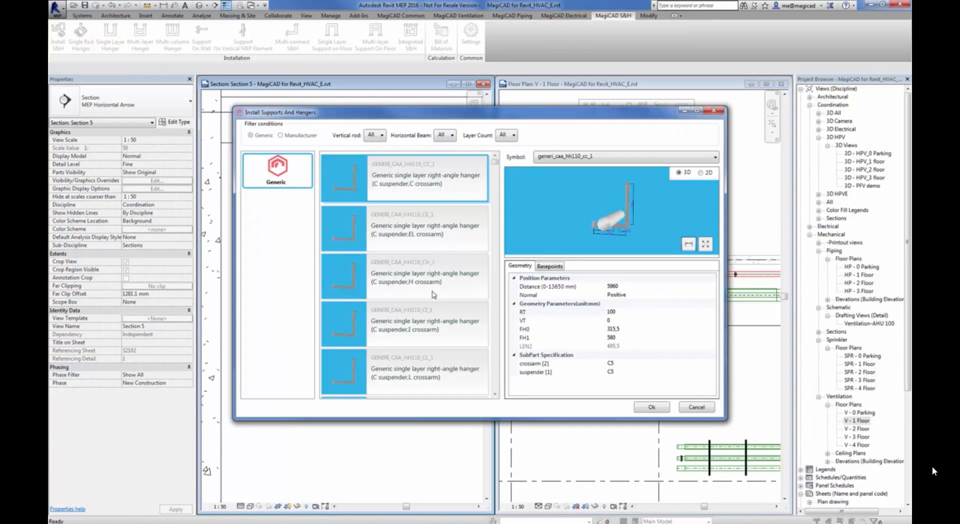
drag(494, 182, 495, 385)
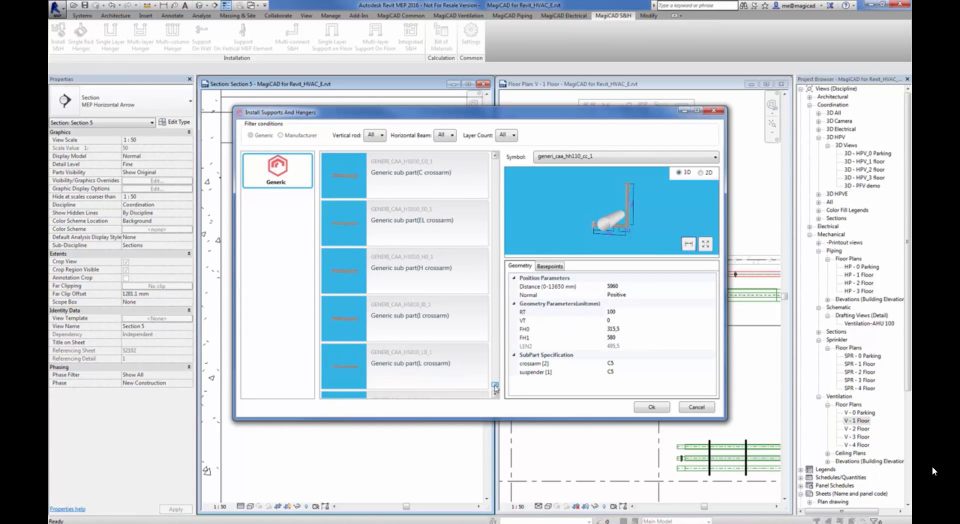
click(358, 331)
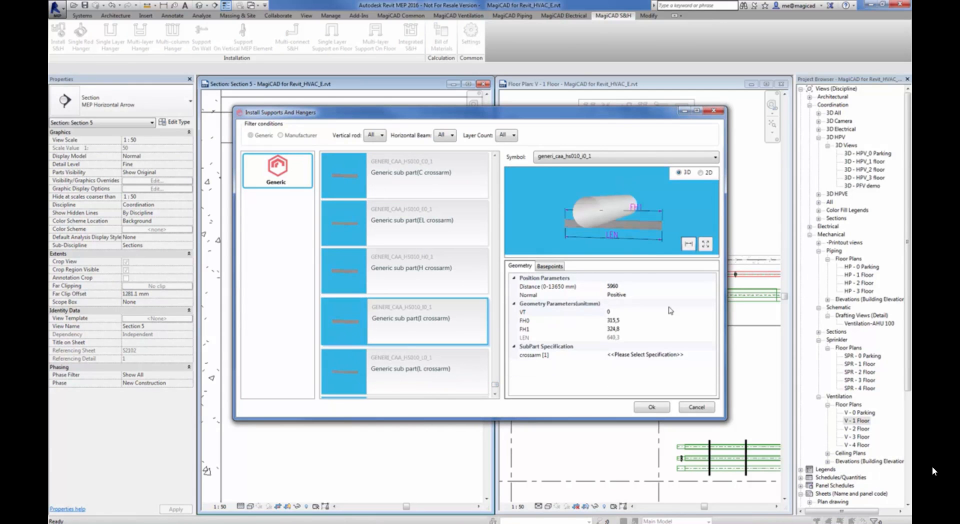
Assign the I10 steel specification to the crossarm and install it on the double-layer hanger in Section 5
click(696, 355)
click(715, 356)
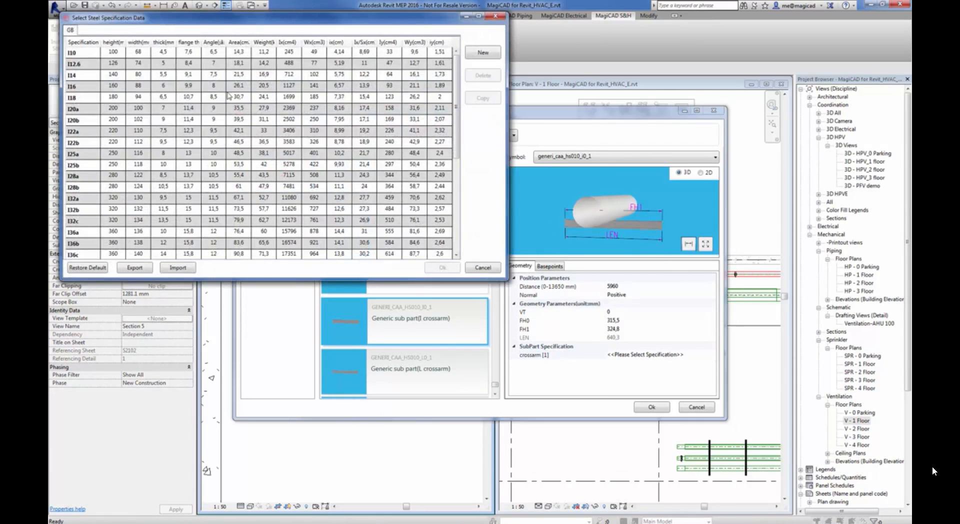
drag(457, 109, 456, 75)
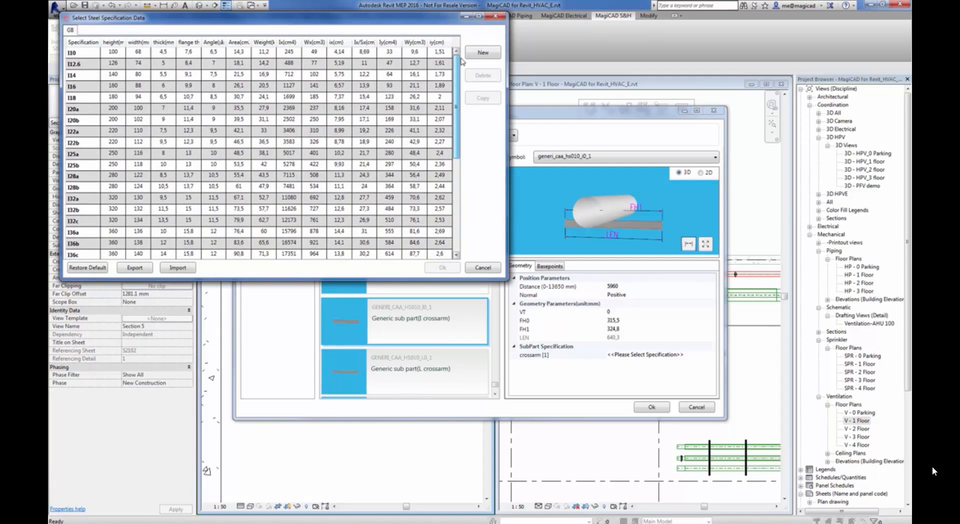
click(126, 53)
click(442, 268)
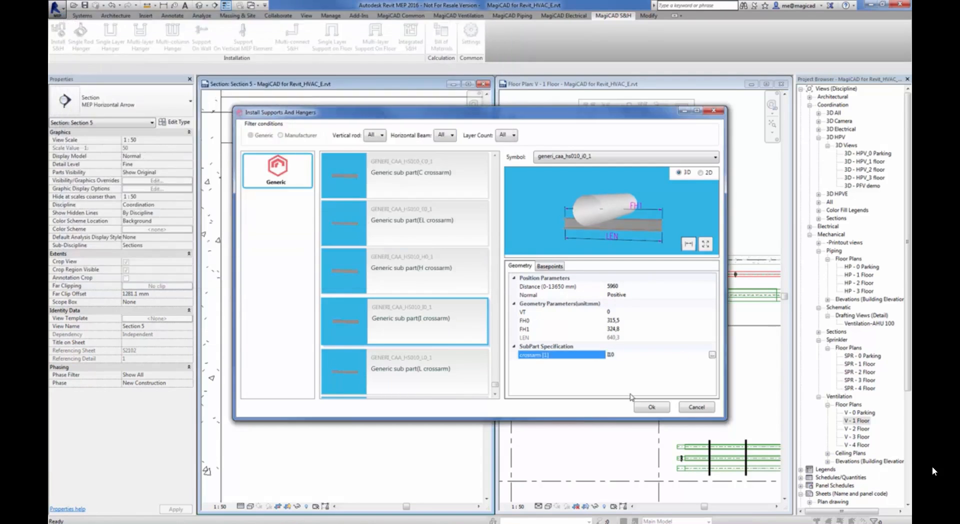
click(658, 407)
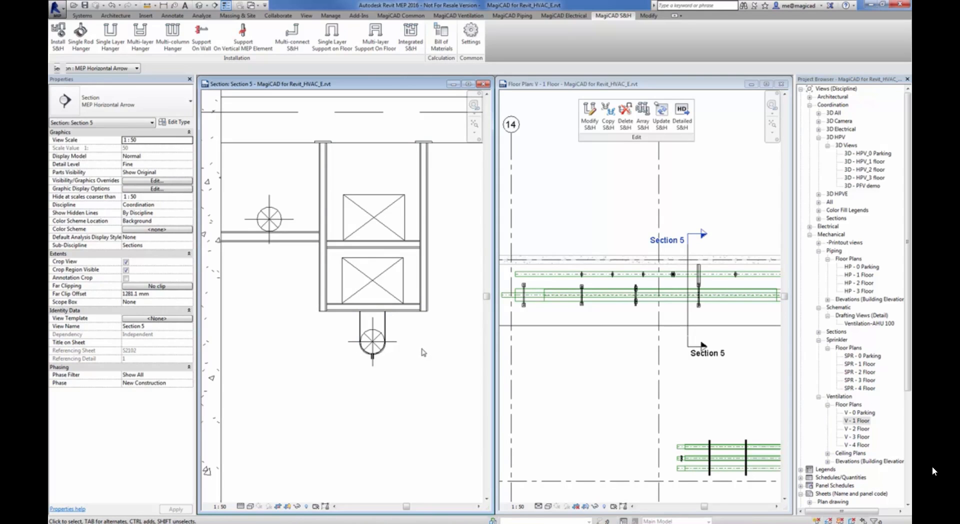
Review the Modify S&H settings and 3D preview of a generic double-layer hanger with C crossarm, and leave them unchanged
scroll(419, 351, down, 6)
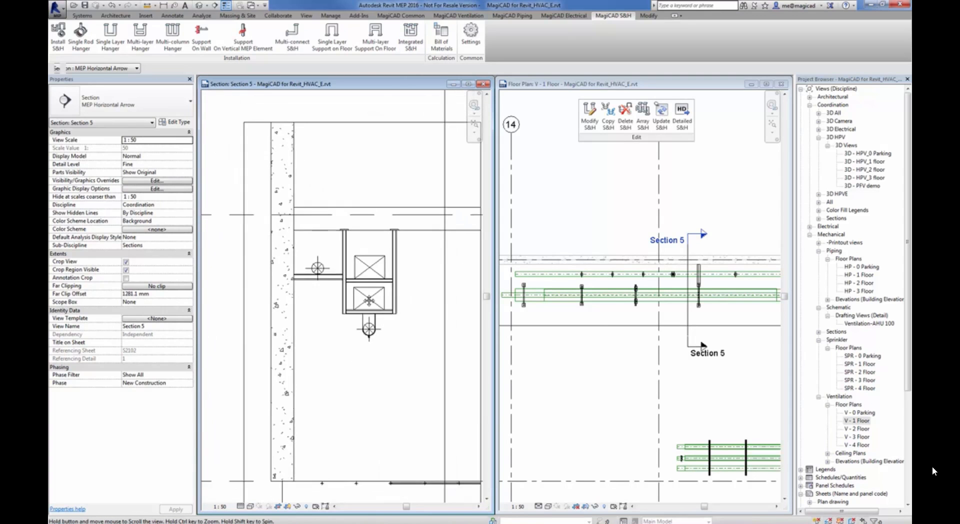
scroll(622, 332, down, 4)
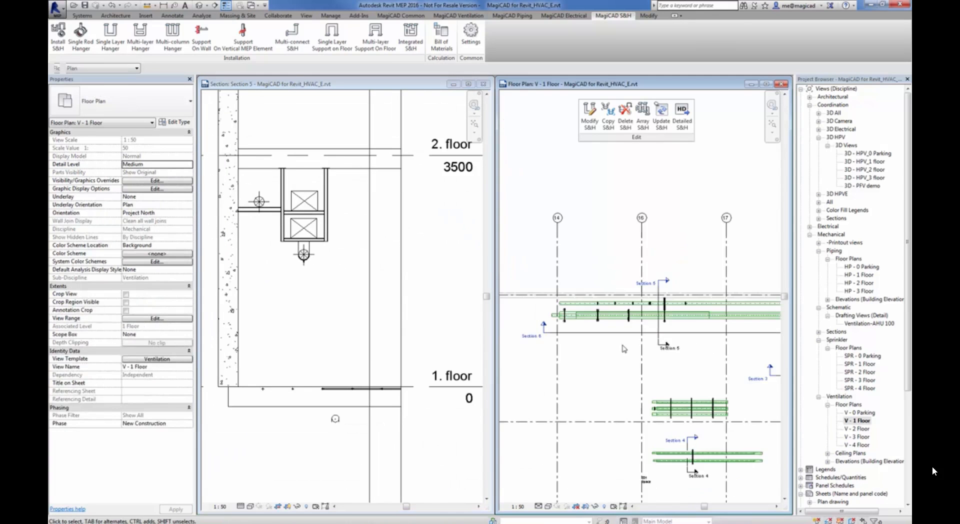
middle_drag(636, 358, 578, 271)
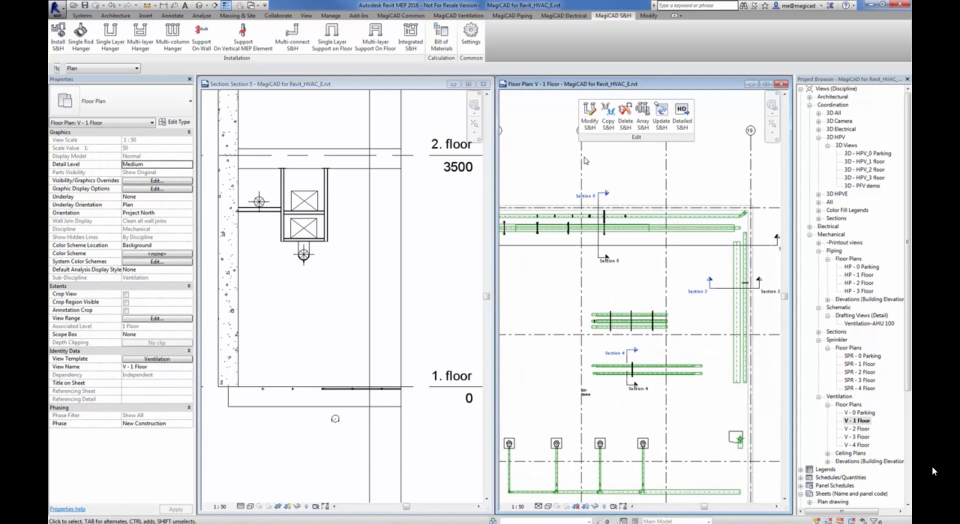
click(590, 125)
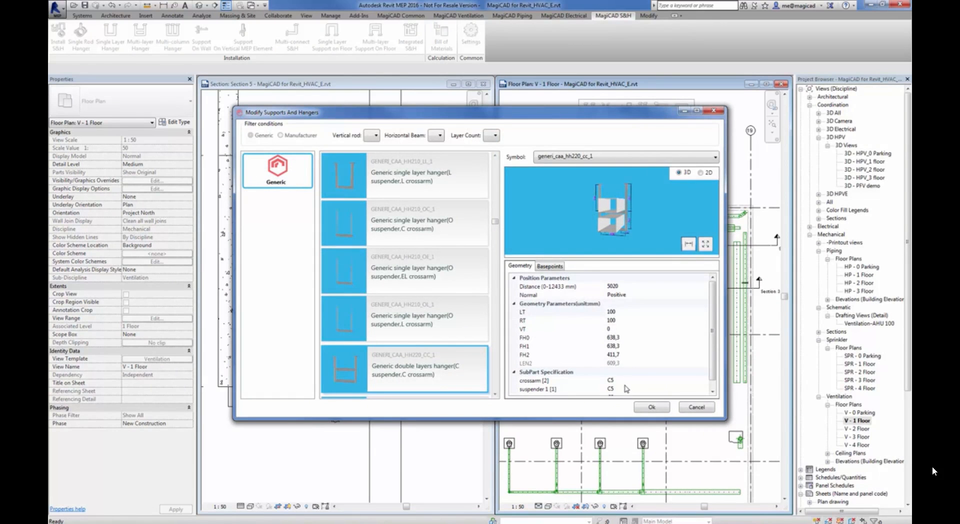
click(625, 381)
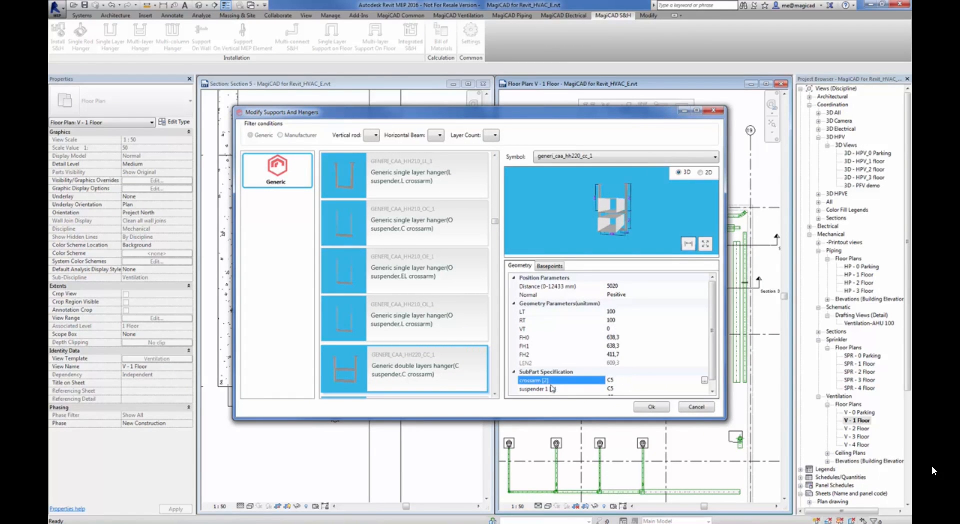
mouse_move(632, 220)
mouse_down()
mouse_move(618, 223)
mouse_move(638, 229)
mouse_up()
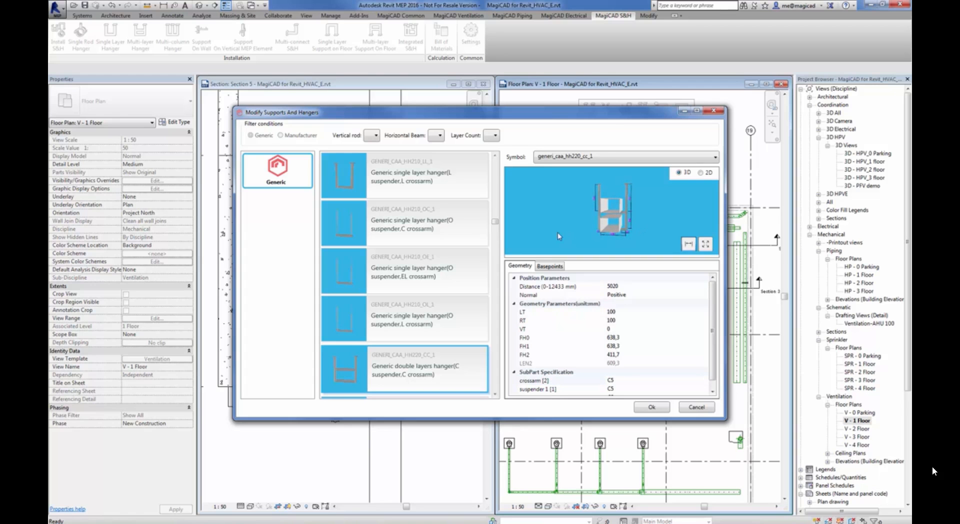
click(697, 407)
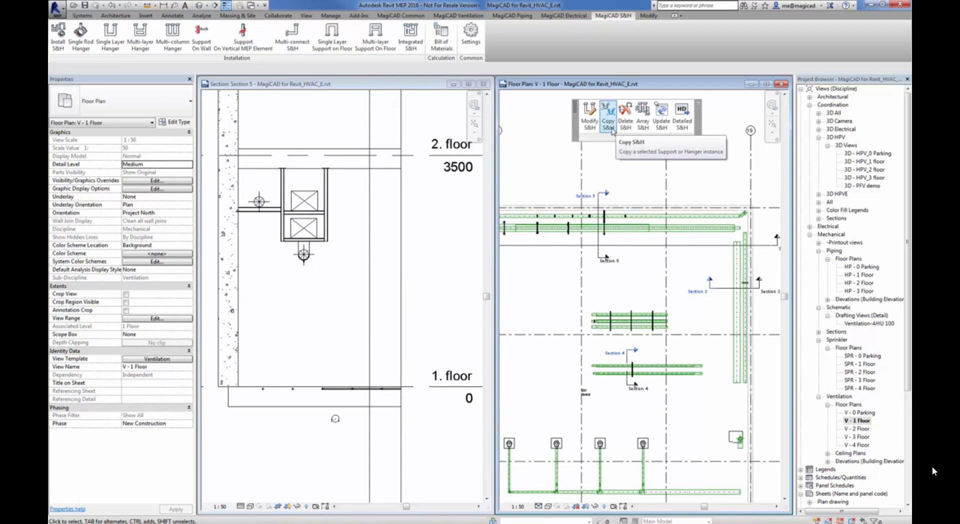
Delete the double-layer hanger nearest grid line 14 on the rectangular ducts in the V - 1 Floor plan
middle_drag(528, 252, 614, 289)
scroll(615, 292, up, 4)
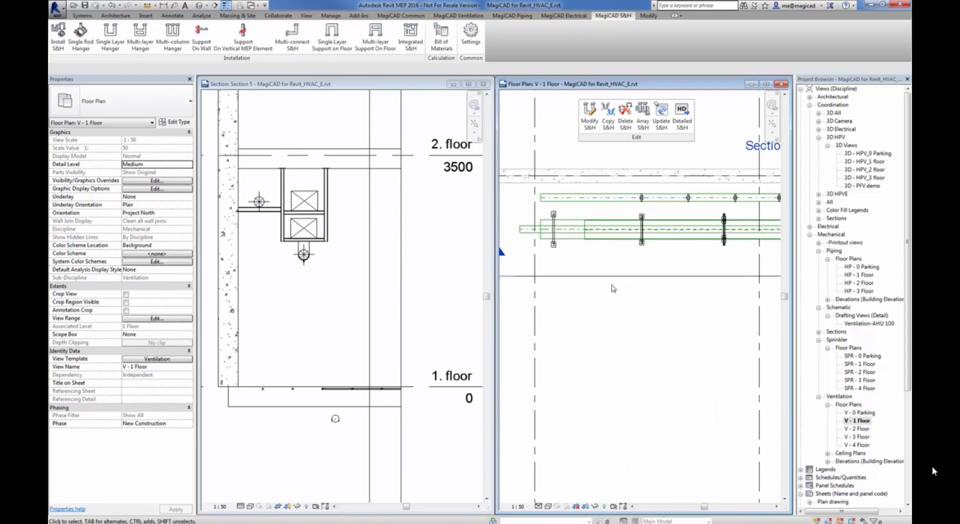
click(554, 244)
click(578, 267)
Move the Section 5 line back along the ducts to just before the first remaining double-layer hanger
middle_drag(673, 261, 652, 269)
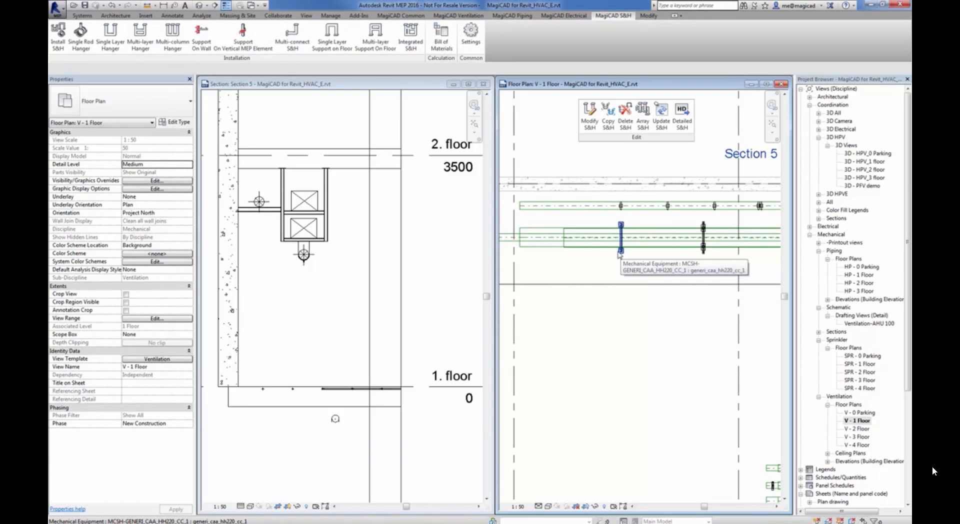
scroll(669, 272, down, 2)
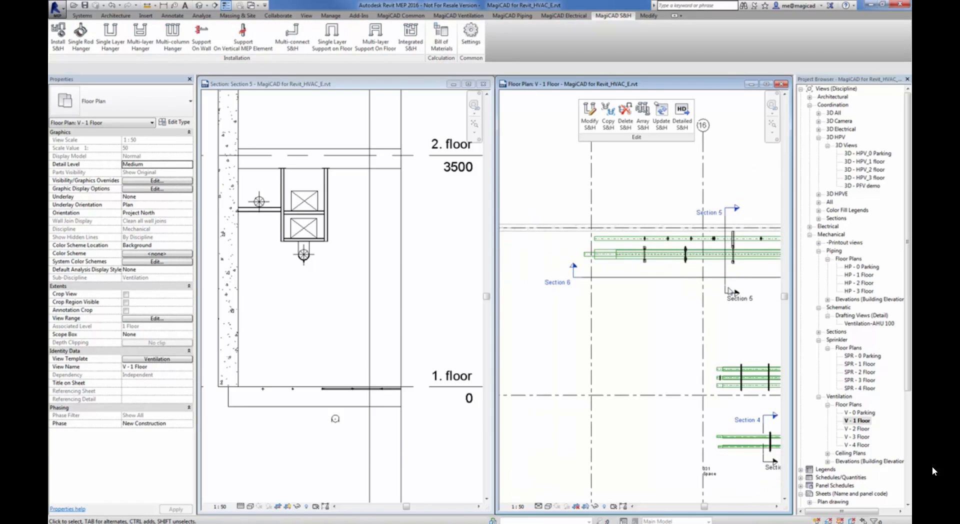
drag(731, 290, 631, 293)
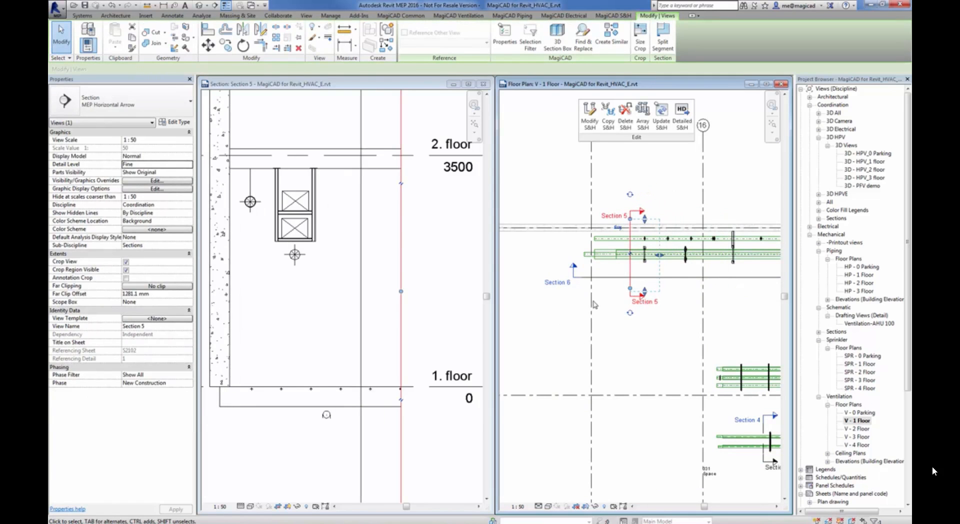
scroll(594, 305, up, 4)
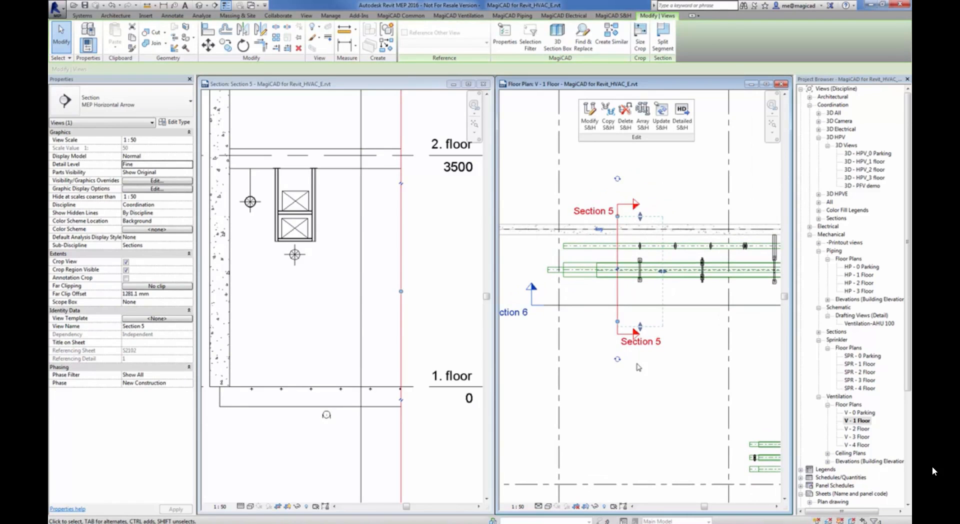
click(660, 381)
middle_drag(653, 297, 637, 316)
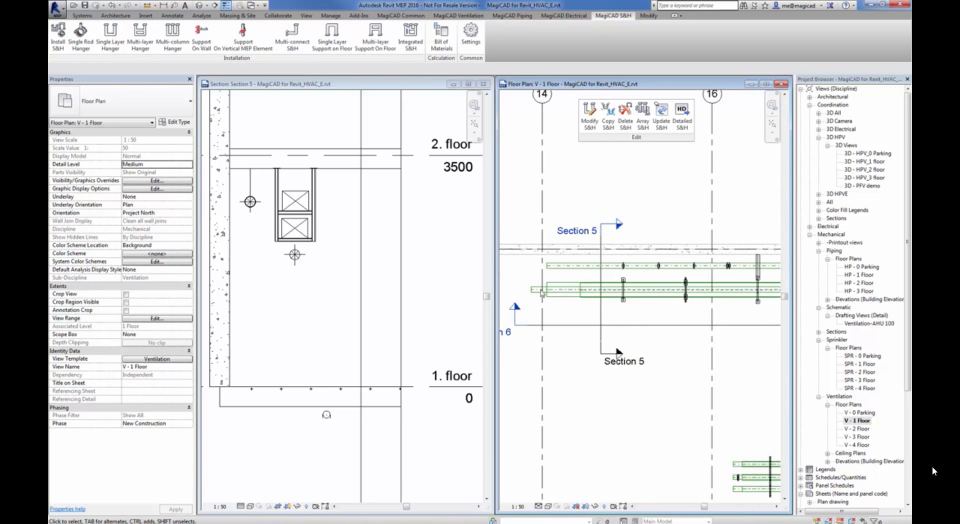
Copy the first remaining double-layer hanger to the duct end near grid line 14, carrying the lower rectangular duct and the small round duct
click(609, 128)
click(624, 302)
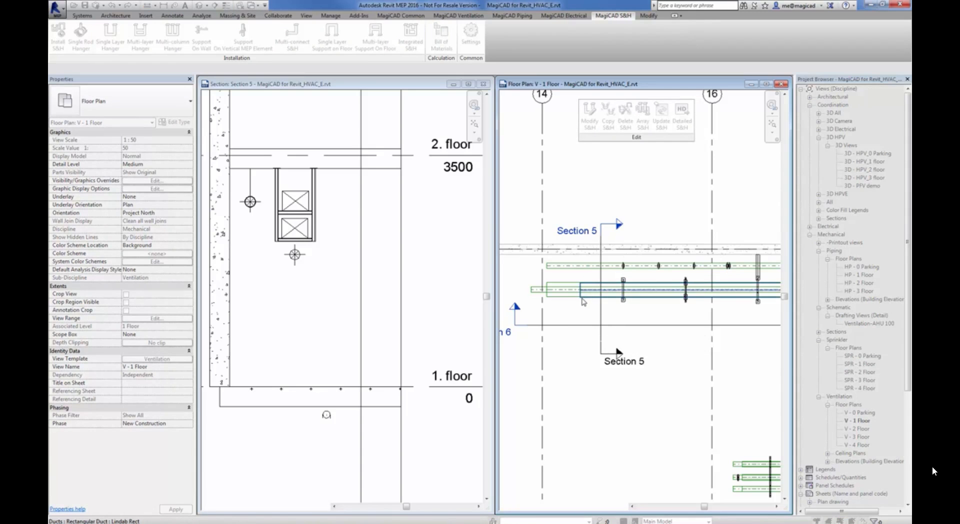
click(570, 302)
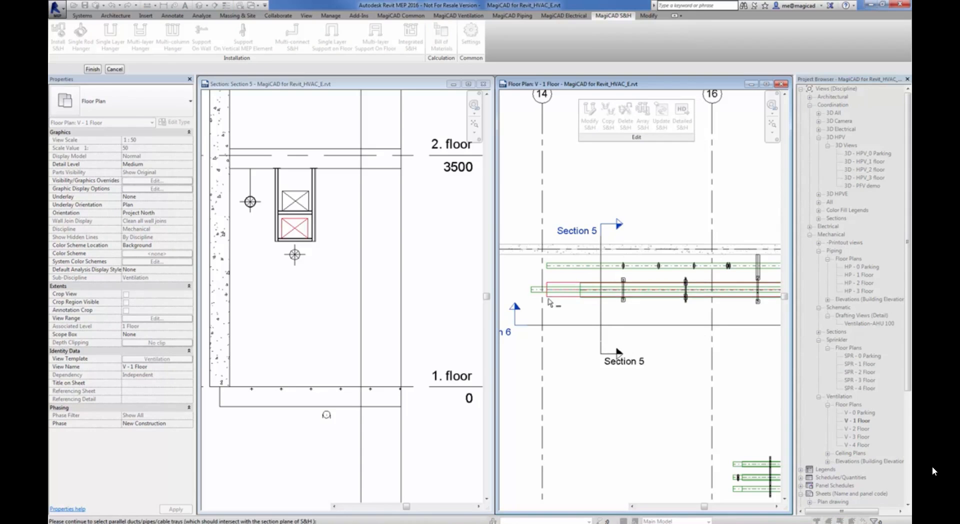
click(538, 295)
click(93, 70)
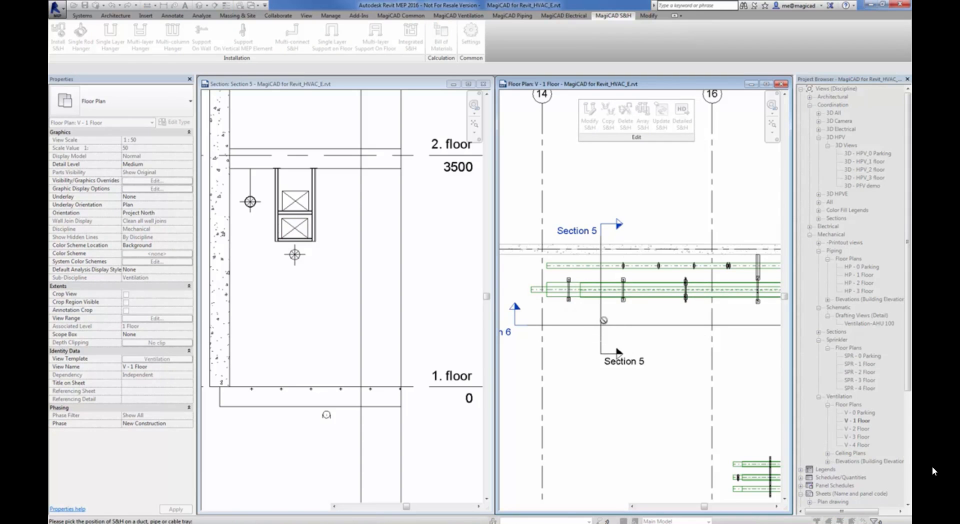
key(Escape)
Move the Section 5 line to just before the copied hanger and shorten its far clip offset to about 836 mm
drag(601, 320, 557, 321)
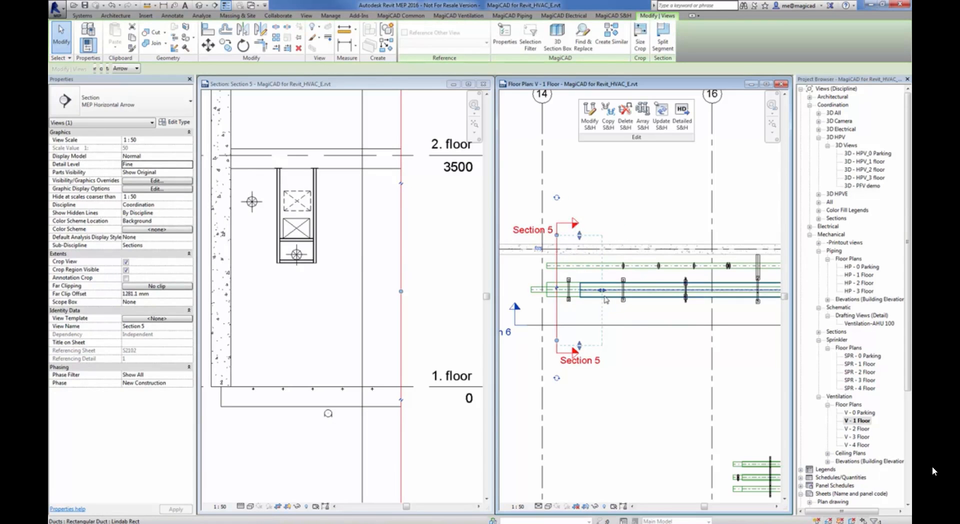
drag(603, 295, 577, 296)
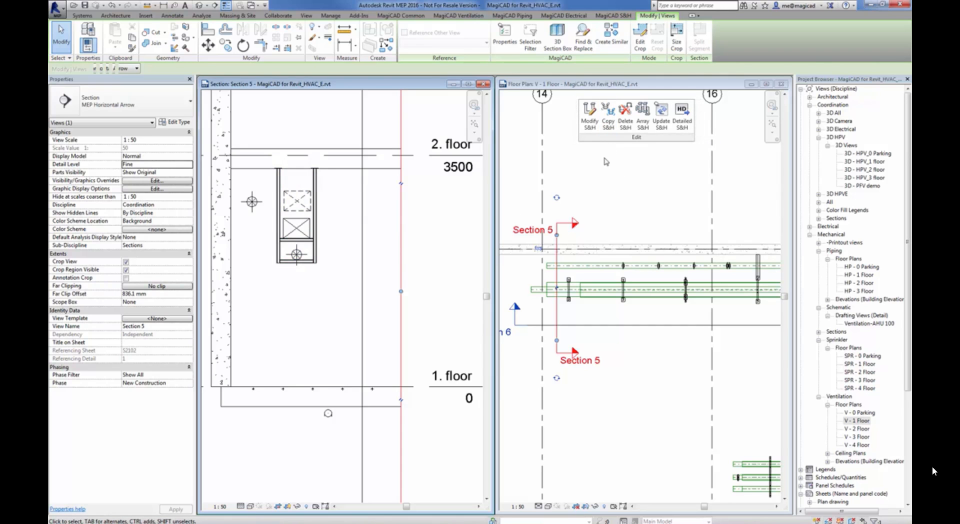
click(557, 331)
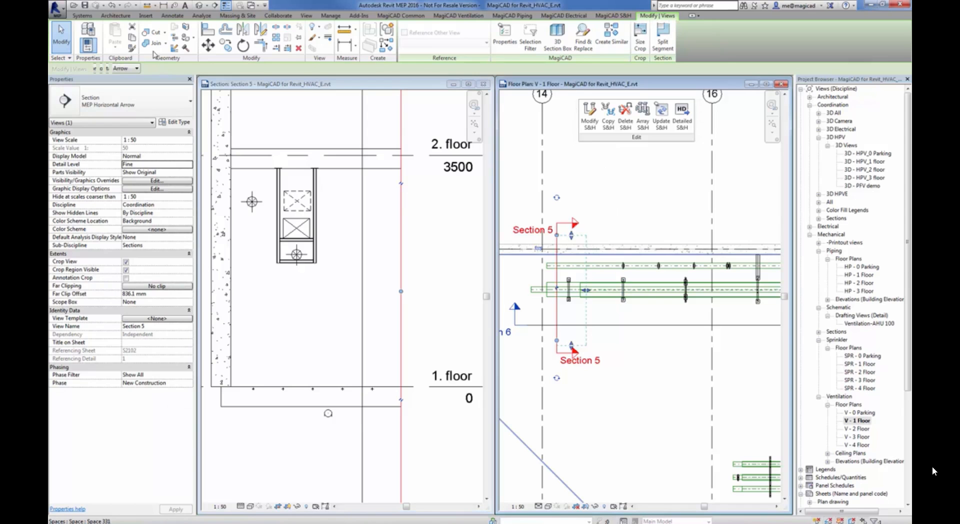
click(225, 45)
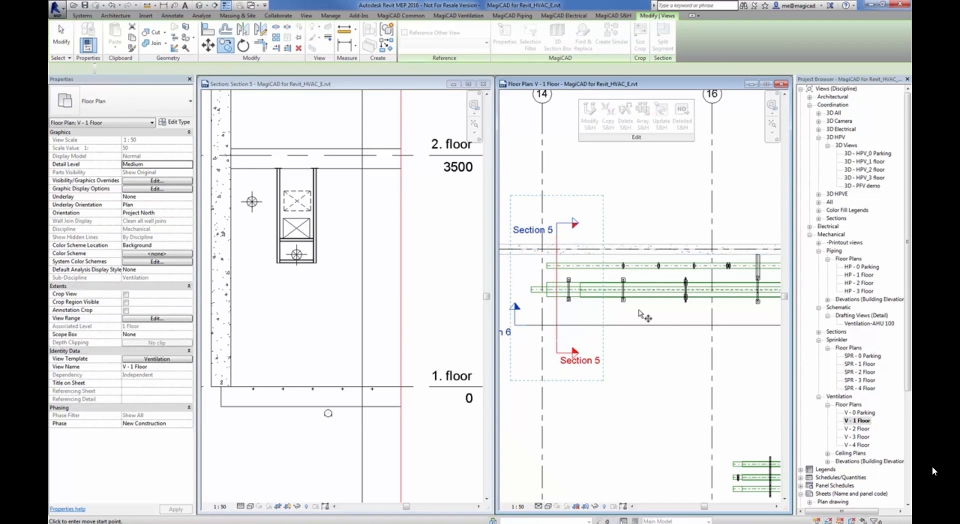
click(623, 301)
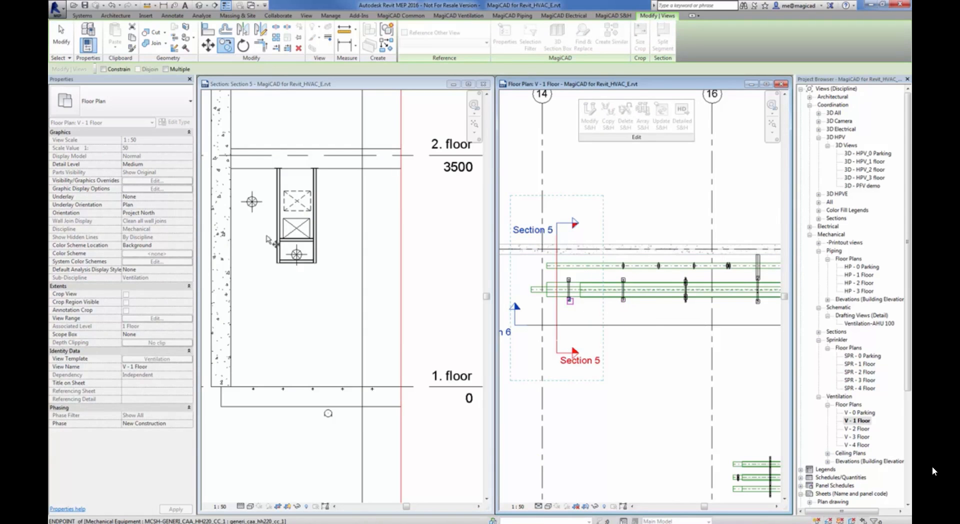
click(333, 294)
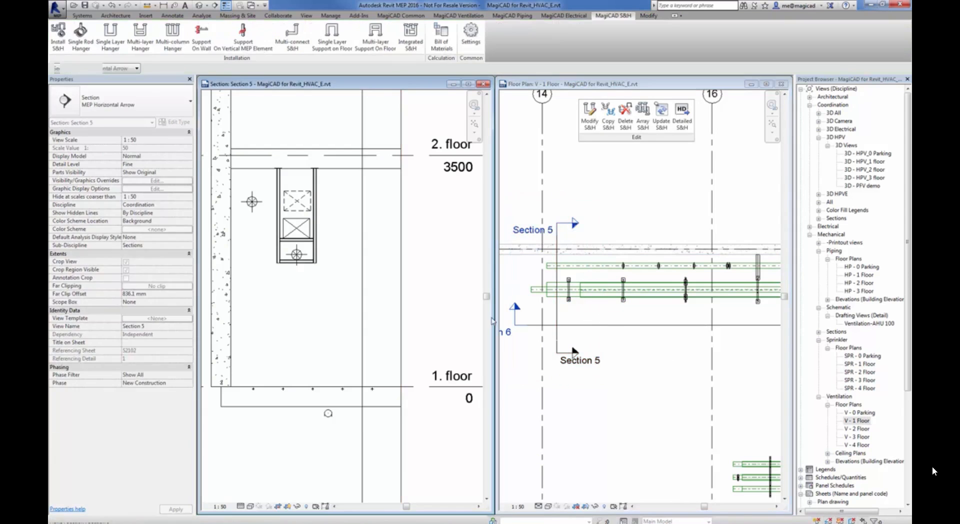
click(631, 319)
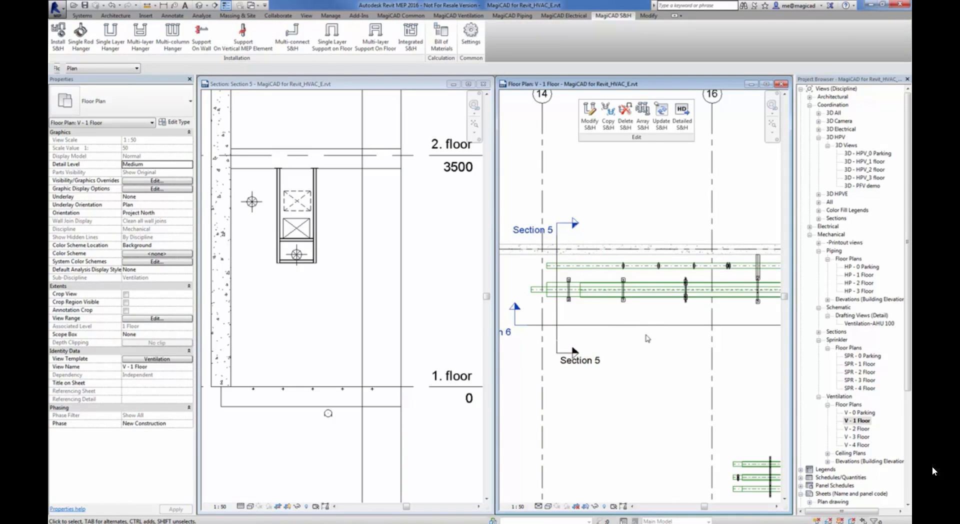
Maximize the V - 1 Floor plan and view the product properties of the Hilti-typical-3 hanger on the three parallel ducts
scroll(668, 370, down, 3)
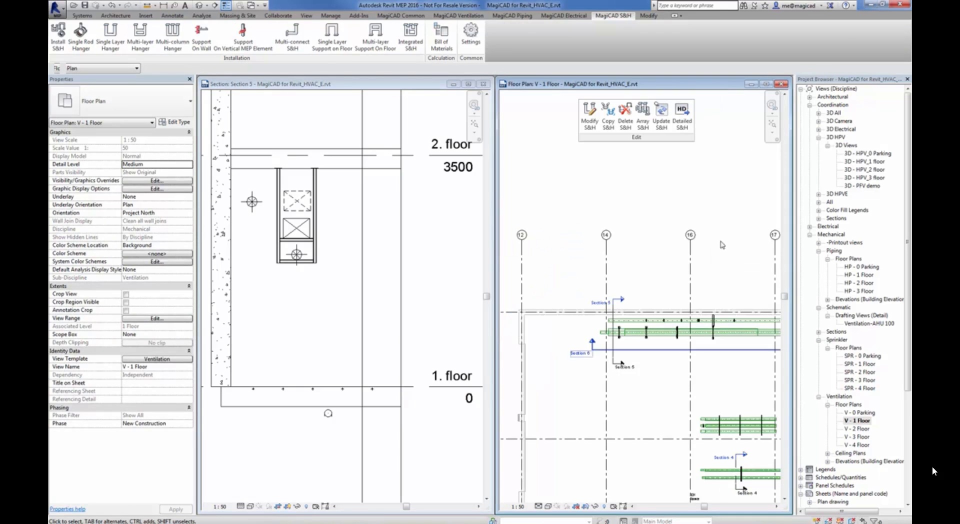
click(766, 84)
scroll(436, 407, up, 4)
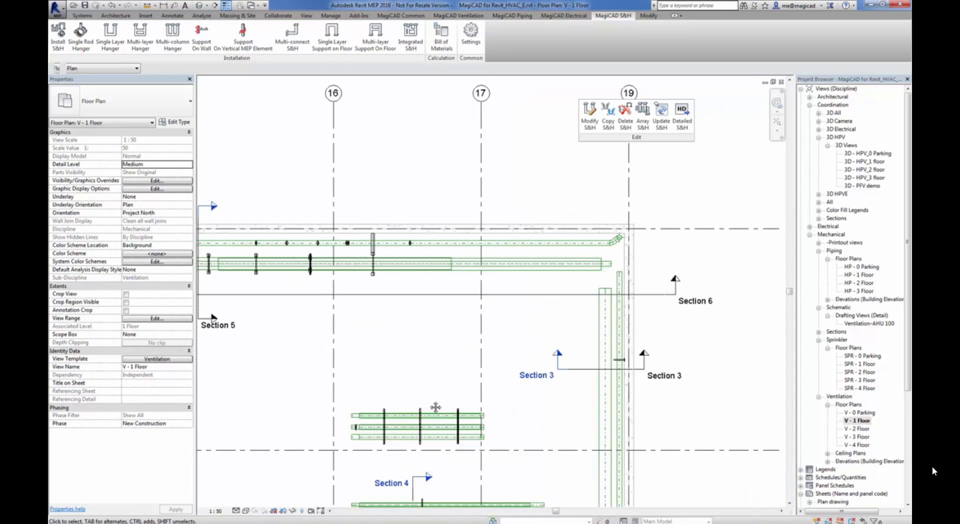
middle_drag(435, 407, 441, 268)
scroll(453, 265, up, 1)
middle_drag(449, 209, 464, 244)
click(480, 326)
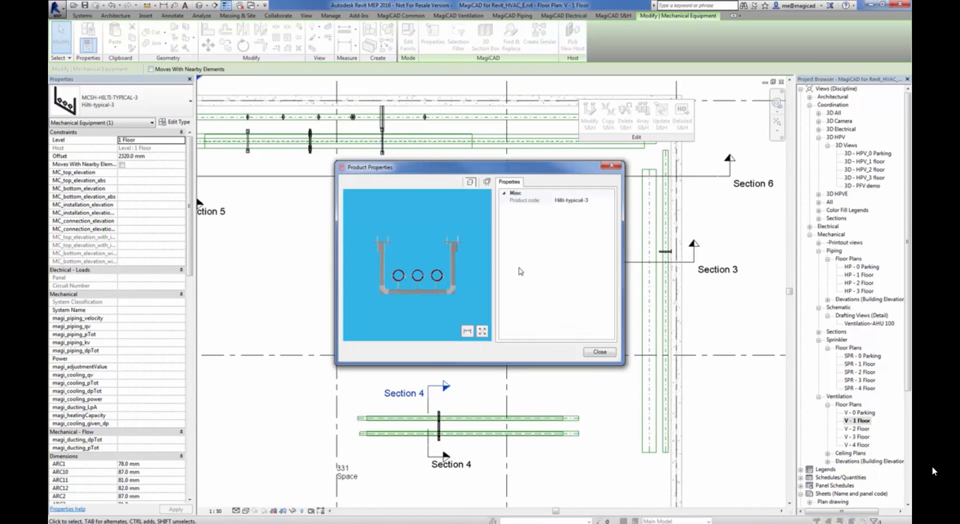
Examine the preview model of the Hilti-typical-3 hanger and close its product properties
drag(459, 293, 441, 294)
click(601, 356)
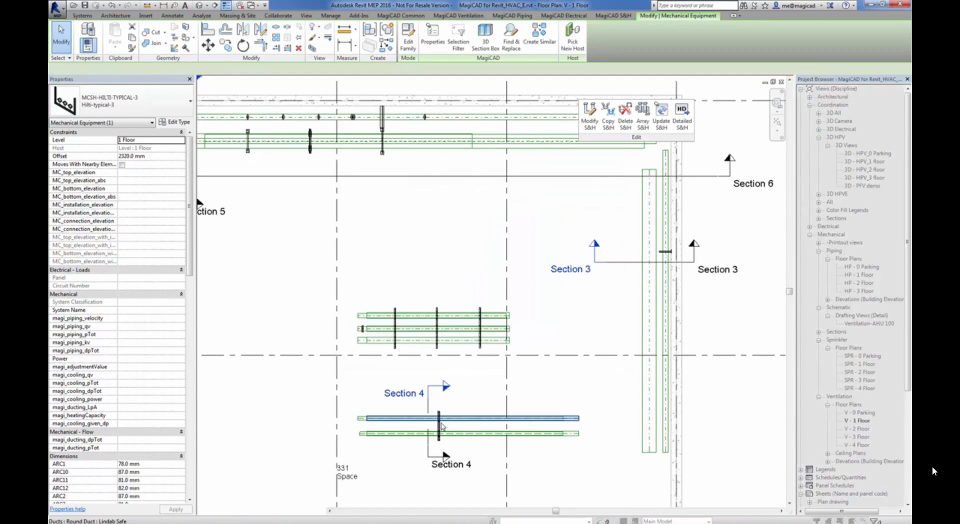
View the product properties of the Hilti-typical-4 support at Section 4, examining its preview model from several sides
click(447, 418)
click(507, 283)
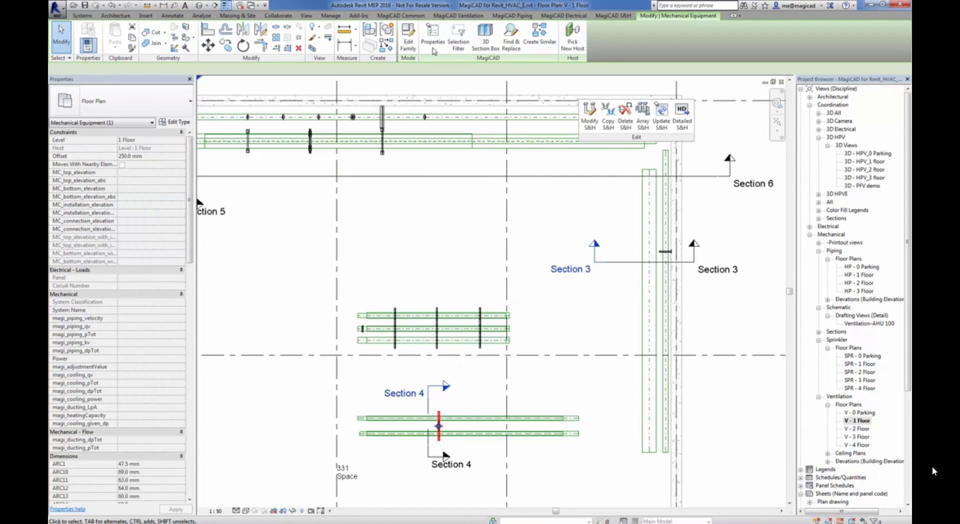
click(433, 36)
drag(422, 283, 439, 256)
scroll(446, 314, up, 4)
scroll(441, 300, up, 2)
scroll(439, 256, down, 3)
middle_drag(438, 260, 434, 304)
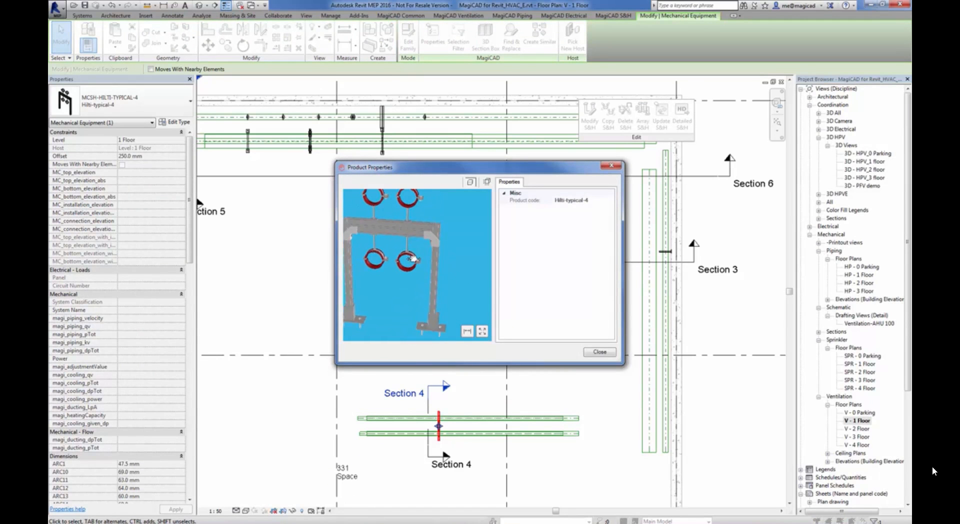
drag(412, 259, 396, 270)
click(600, 352)
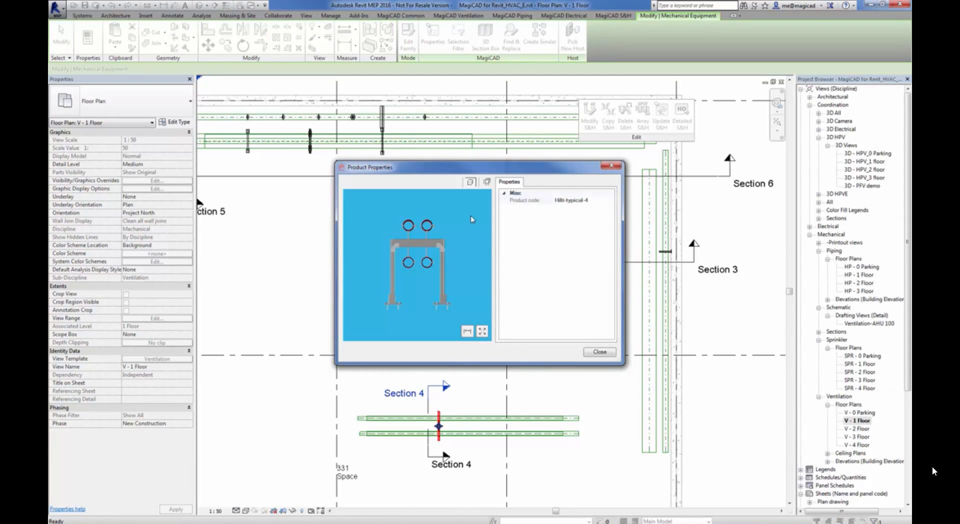
click(603, 353)
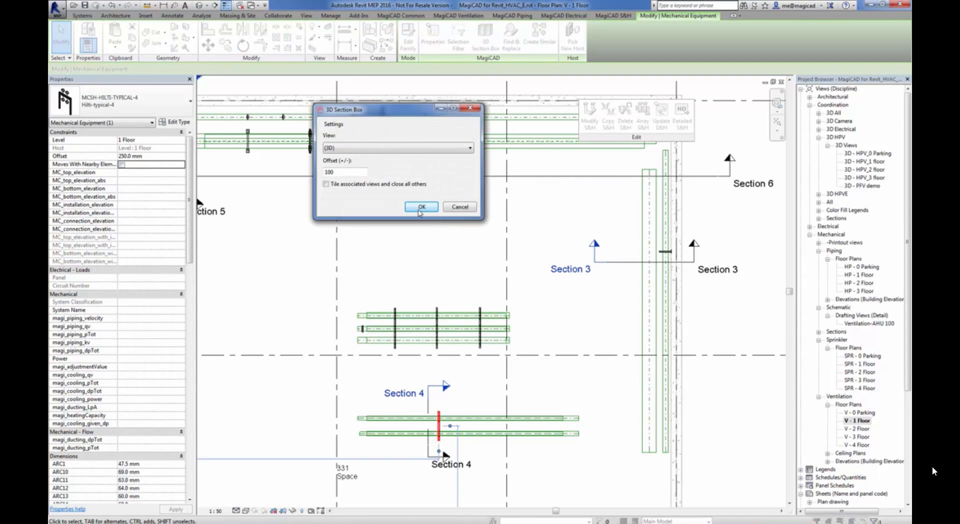
Isolate the Hilti-typical-4 support in the {3D} view with a 100 section box offset, and close that view
click(422, 207)
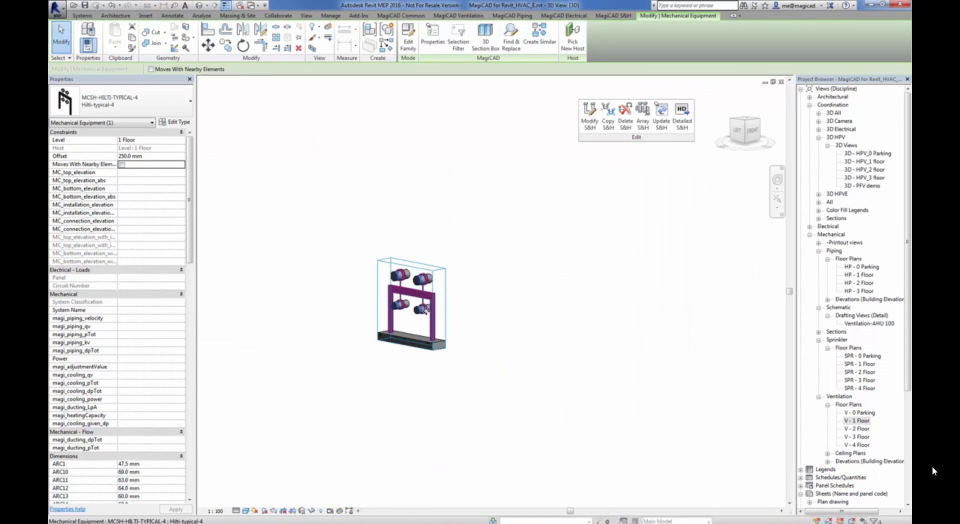
scroll(425, 309, up, 5)
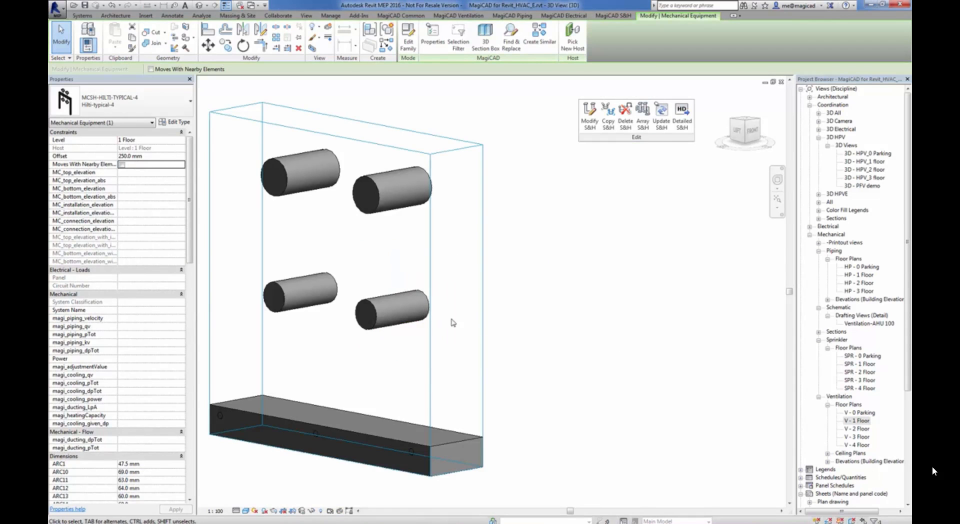
click(782, 81)
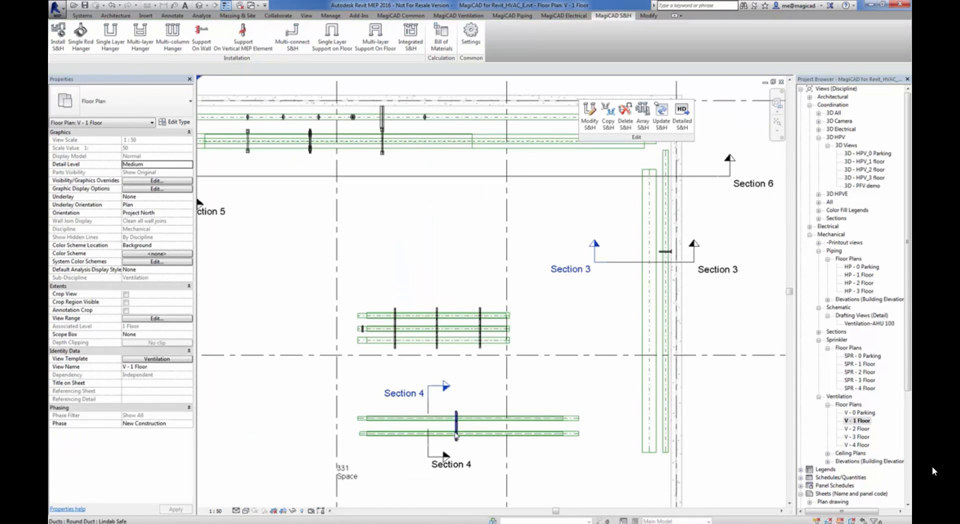
Isolate the Hilti-typical-4 support in a 3D section box again, examine its frame and pipe rings, and return to V - 1 Floor
click(456, 426)
click(485, 46)
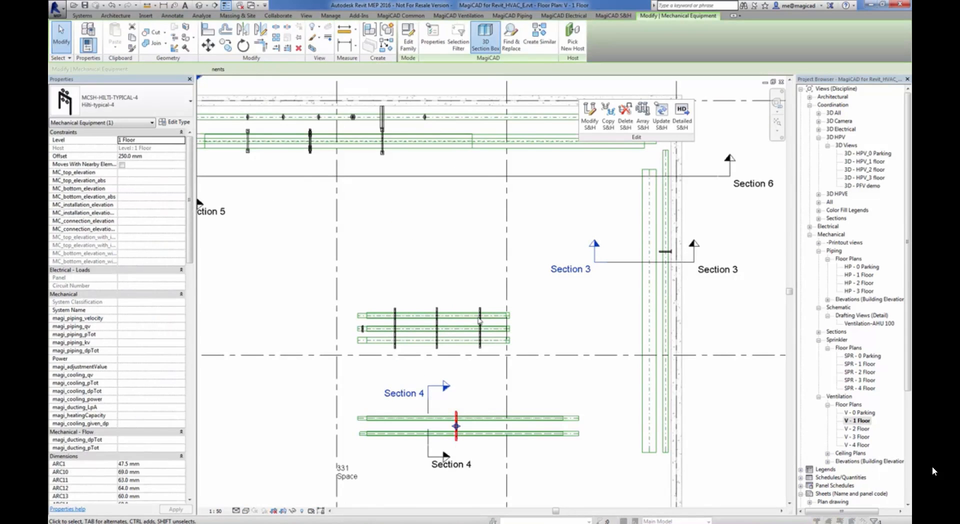
click(422, 213)
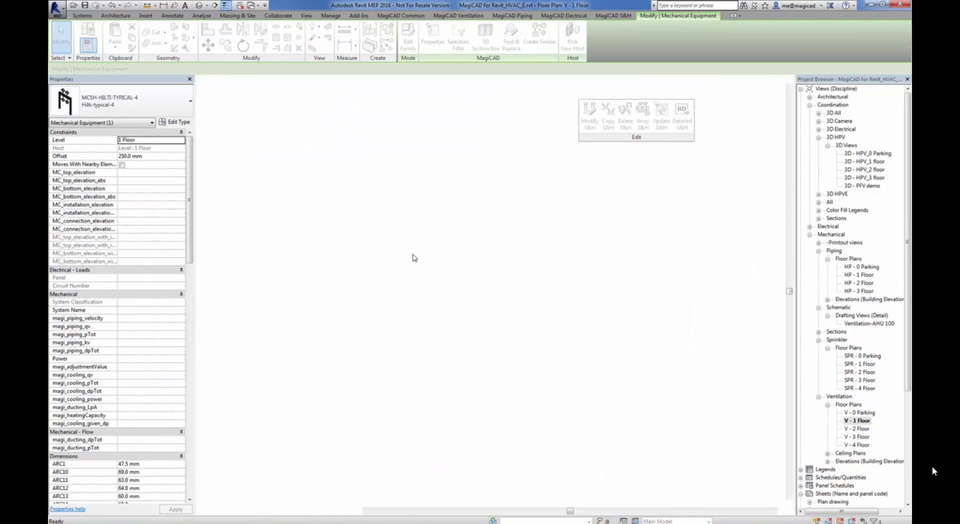
scroll(454, 305, up, 3)
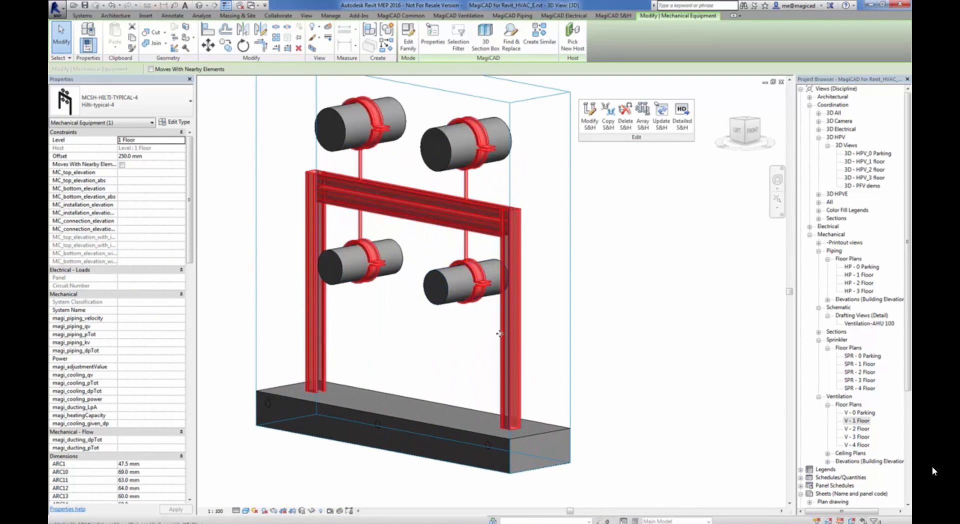
click(487, 342)
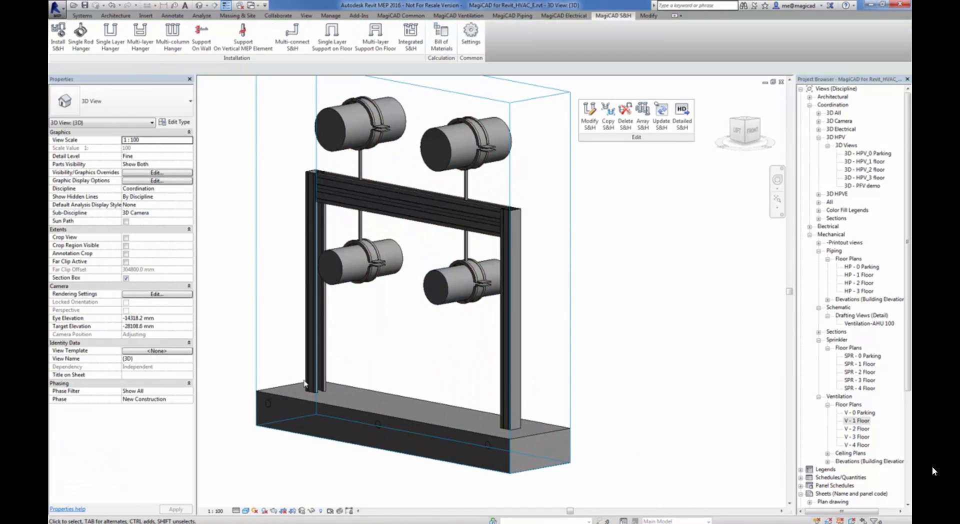
shift+middle_drag(493, 410, 573, 436)
key(Caps_Lock)
scroll(459, 353, down, 3)
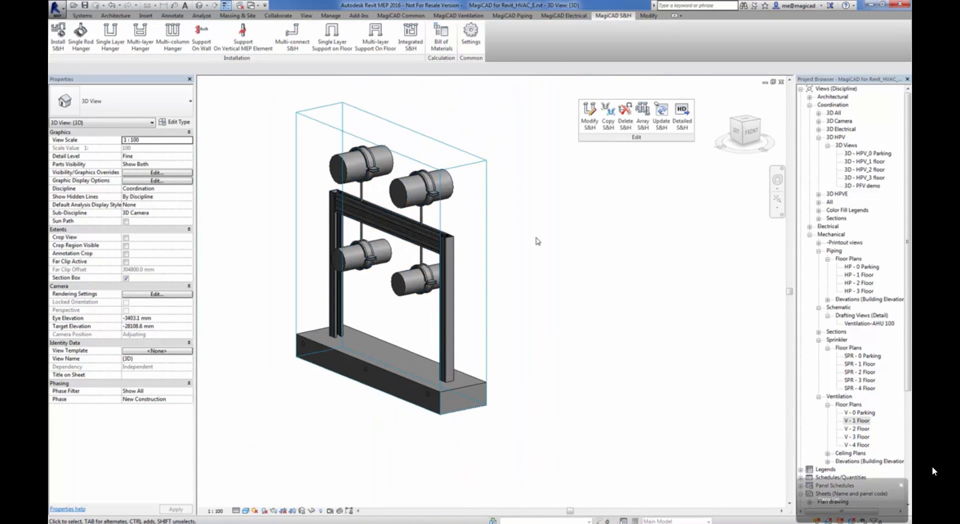
click(781, 82)
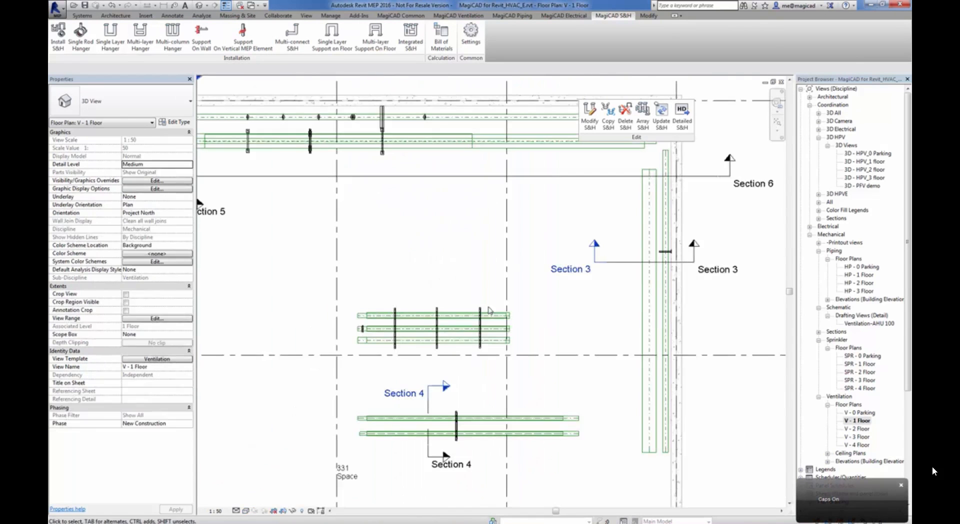
Run Detailed S&H on the Hilti-typical-3 hanger nearest the three ducts' right end and on the Hilti-typical-4 support at Section 4
scroll(482, 395, down, 1)
middle_drag(482, 395, 451, 339)
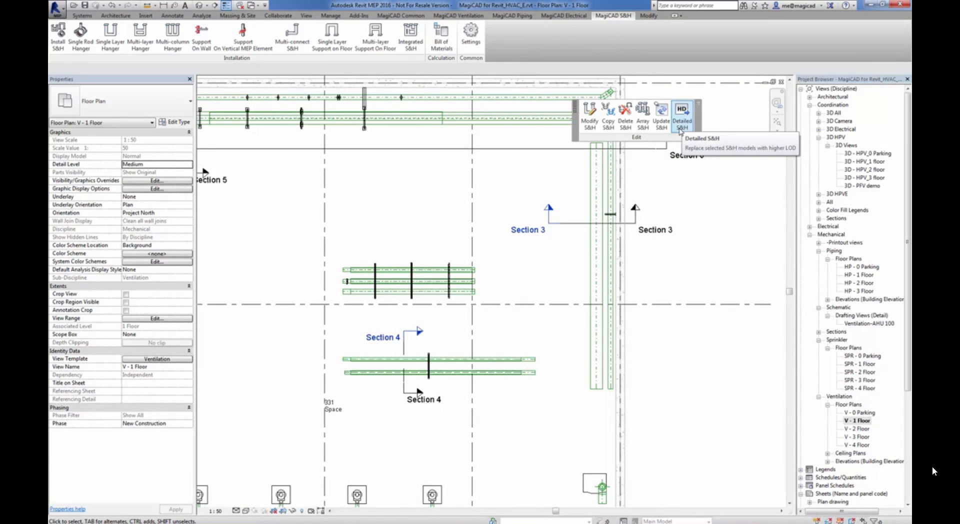
scroll(498, 205, down, 3)
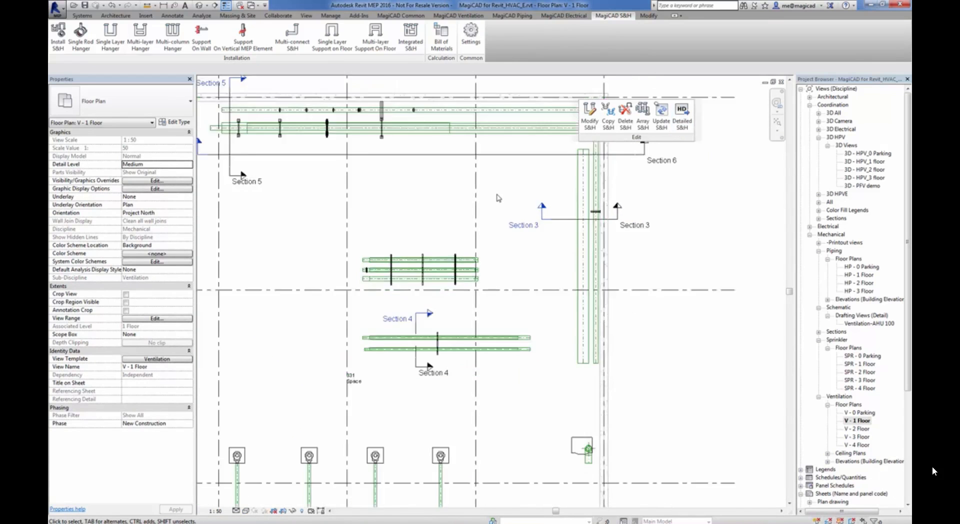
middle_drag(484, 214, 480, 235)
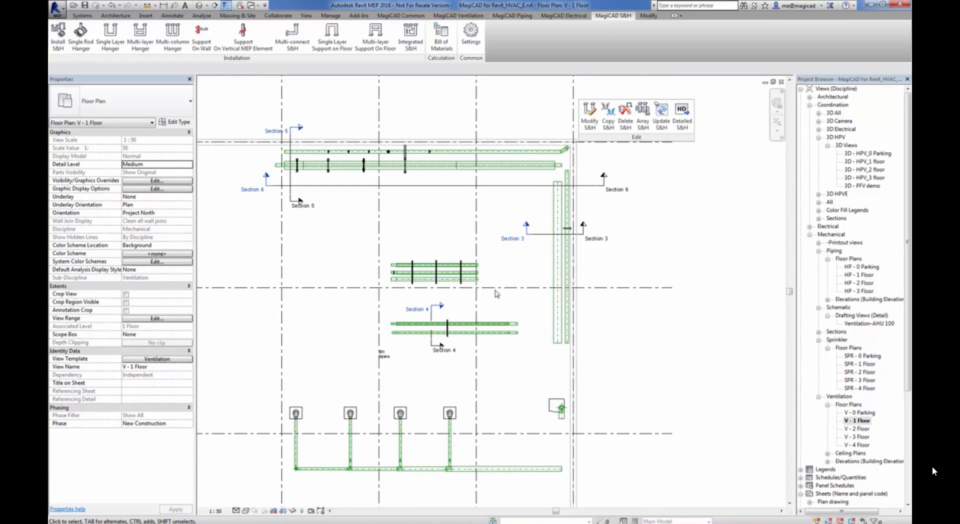
scroll(495, 281, up, 1)
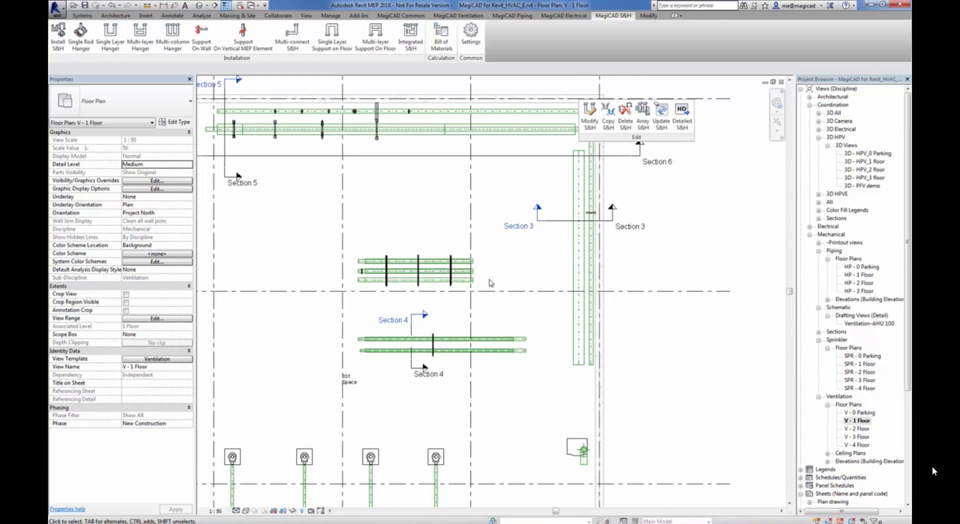
scroll(491, 283, up, 1)
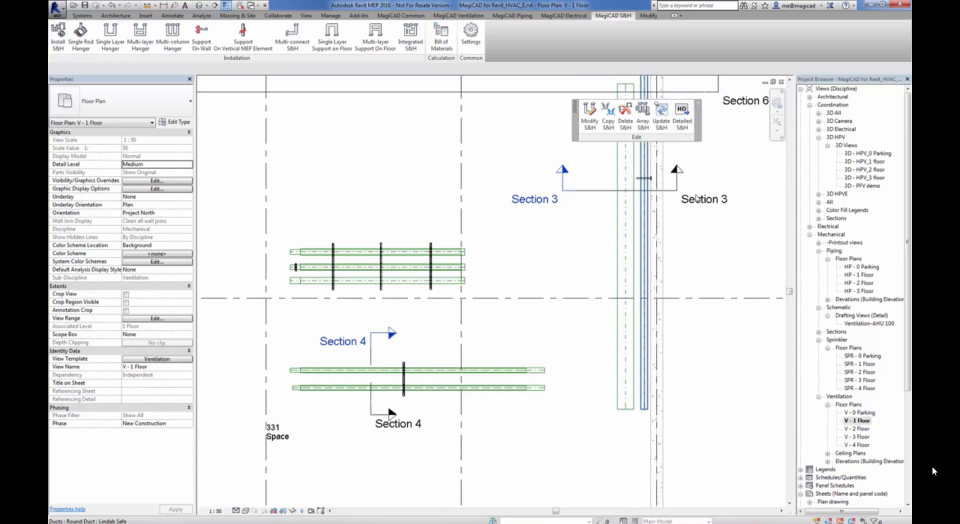
click(683, 126)
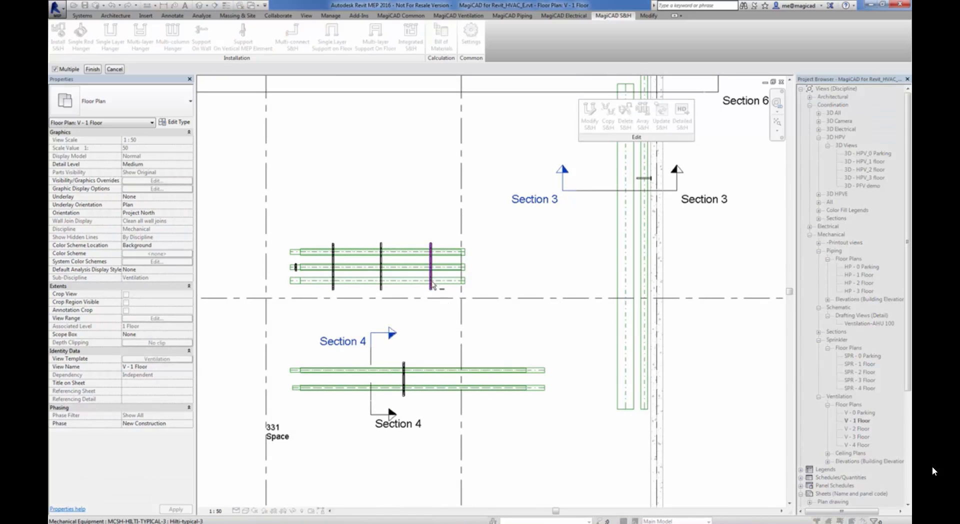
click(431, 280)
click(404, 394)
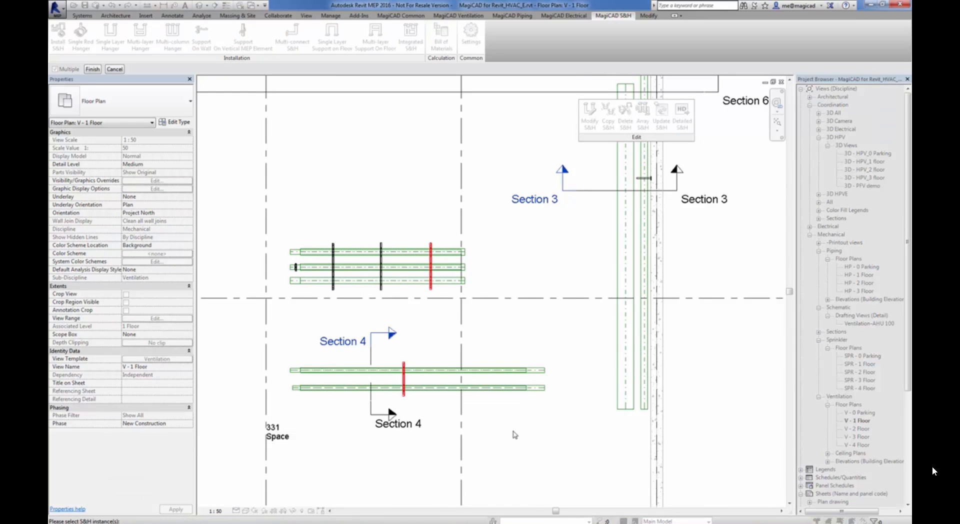
click(92, 69)
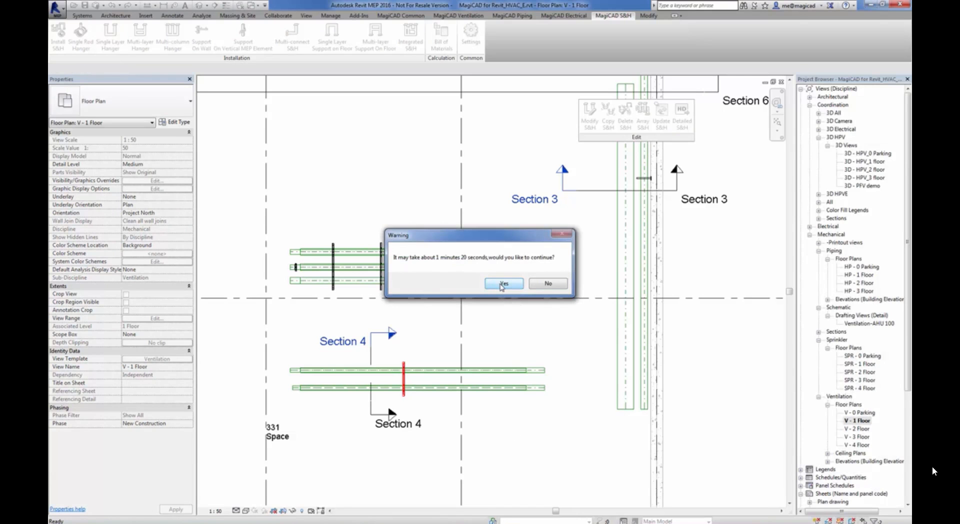
Confirm the detailed model replacement and save the project on the Desktop as 123
click(502, 284)
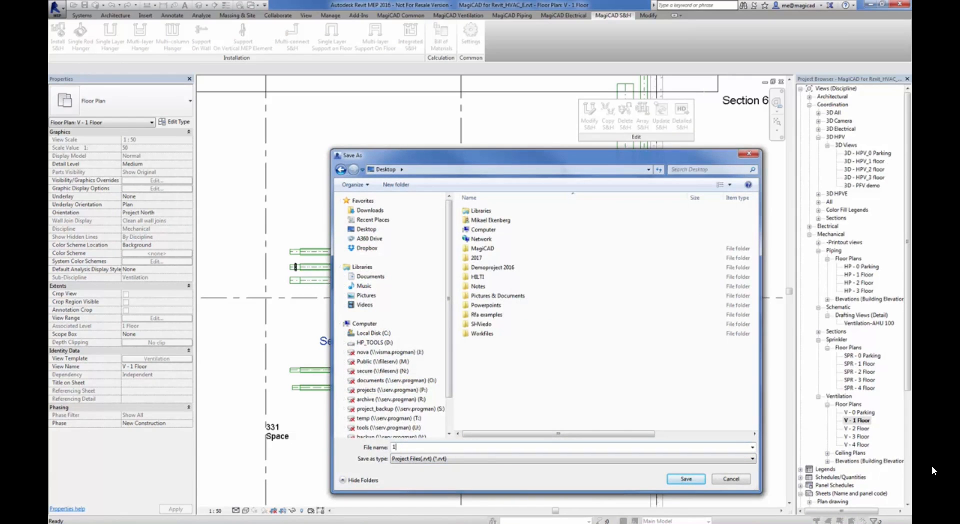
click(688, 479)
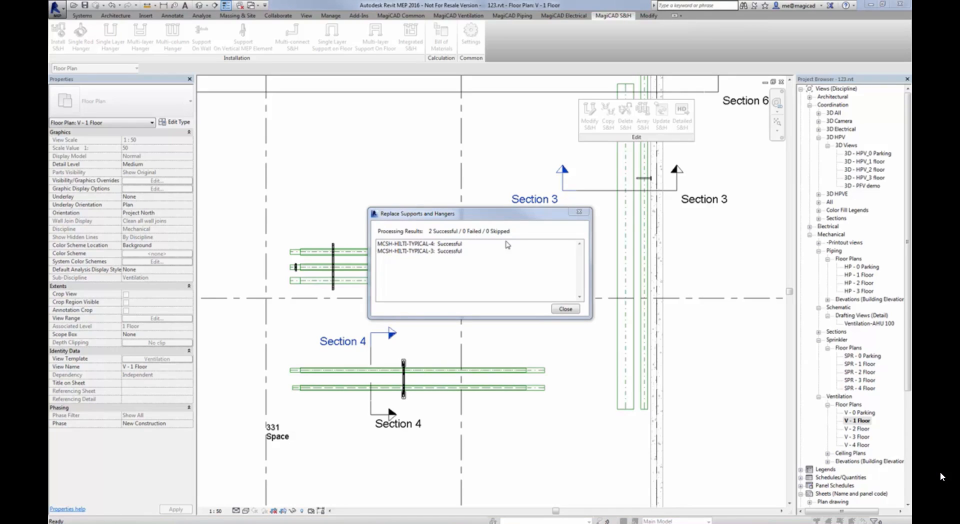
click(570, 309)
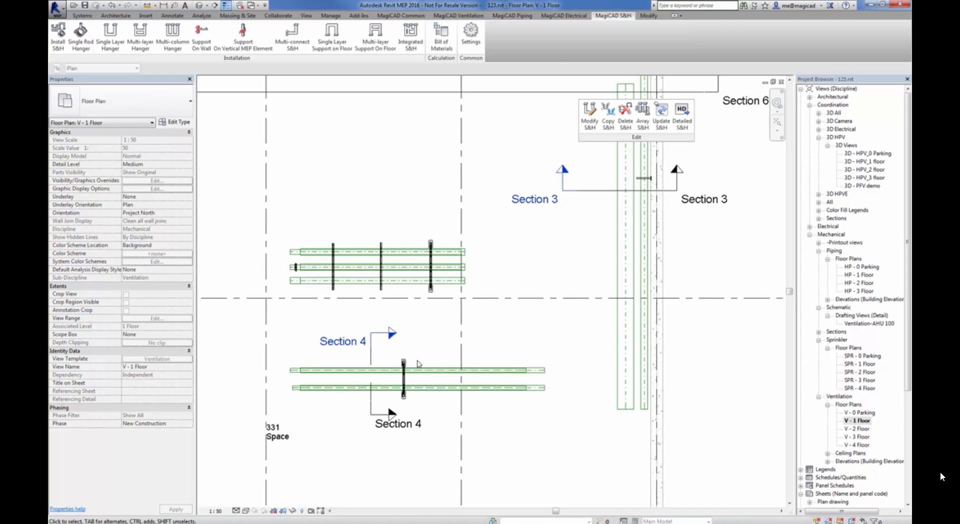
Isolate the detailed Hilti-typical-4 support at Section 4 in a 3D section box view
click(403, 367)
scroll(400, 367, up, 5)
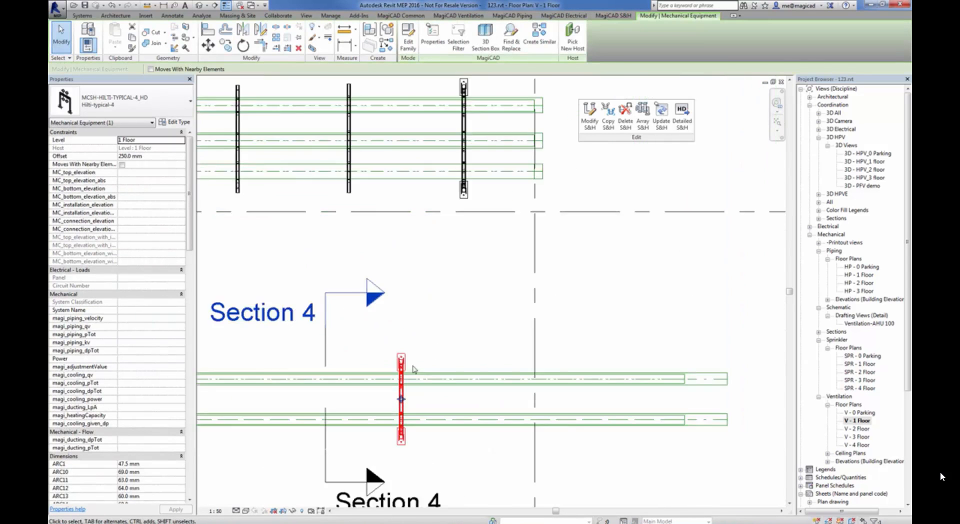
middle_drag(472, 329, 480, 222)
scroll(473, 303, up, 2)
click(485, 36)
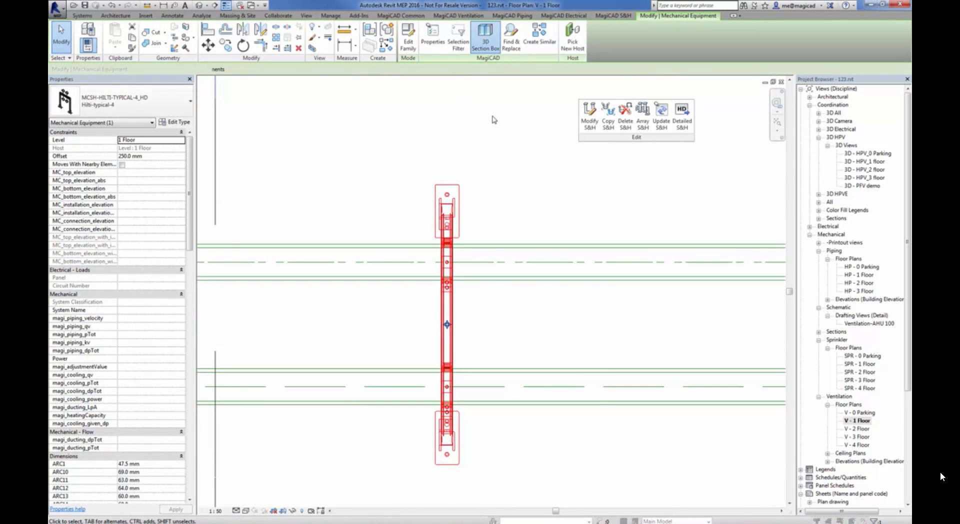
click(429, 208)
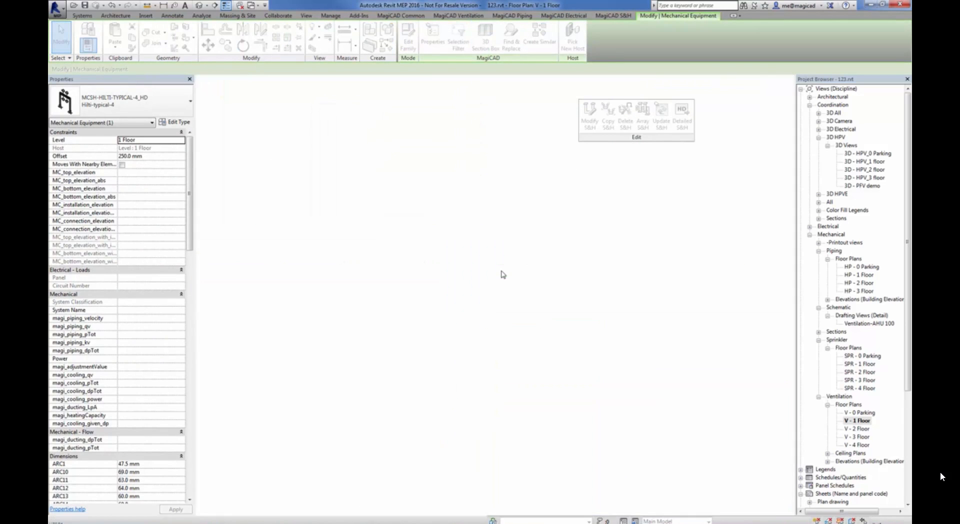
scroll(440, 314, up, 2)
click(439, 302)
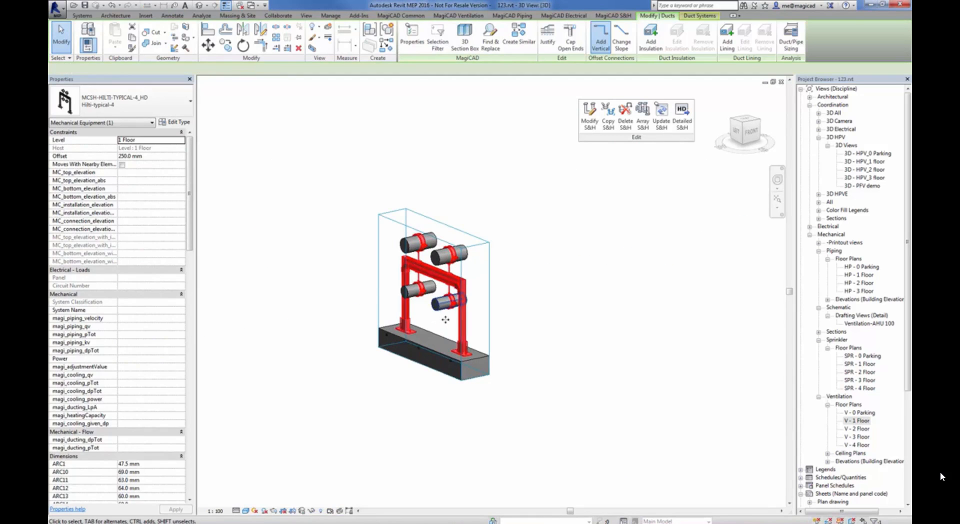
key(Escape)
Examine the detailed support's base plates, bolts, corner brackets and pipe clamps up close, and close the 3D view
scroll(452, 336, up, 6)
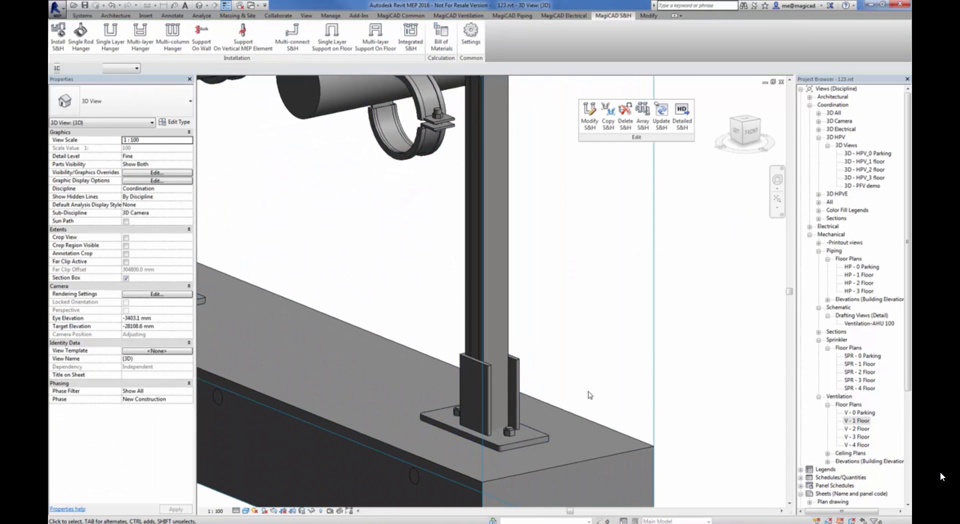
middle_drag(536, 273, 522, 448)
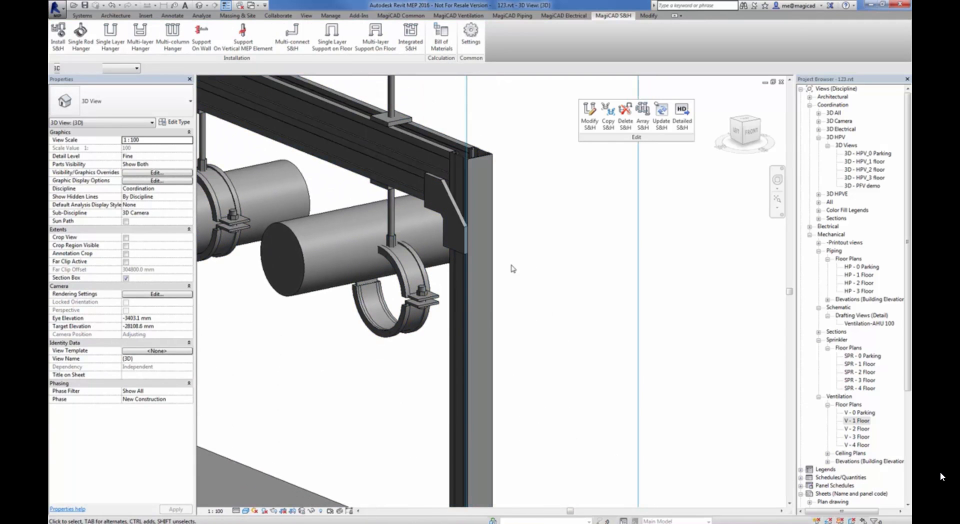
shift+middle_drag(510, 268, 538, 306)
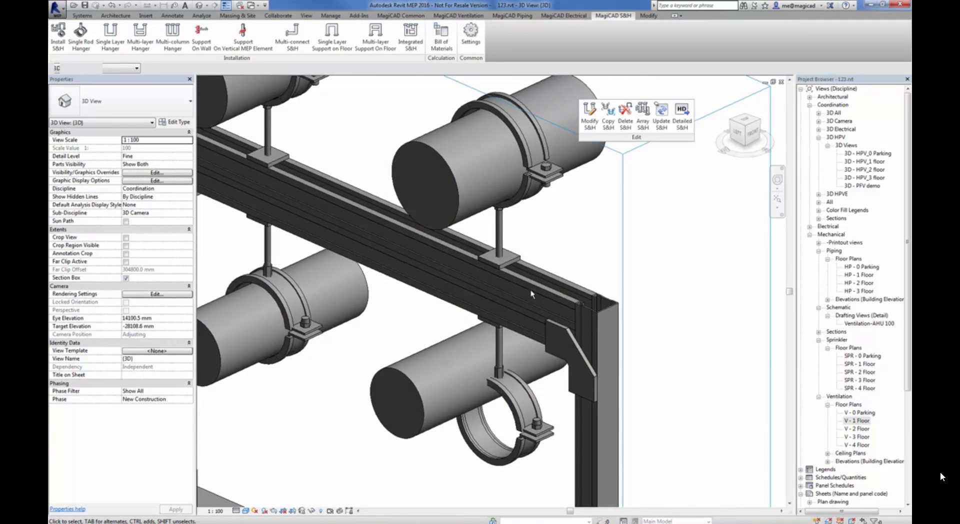
scroll(531, 287, down, 3)
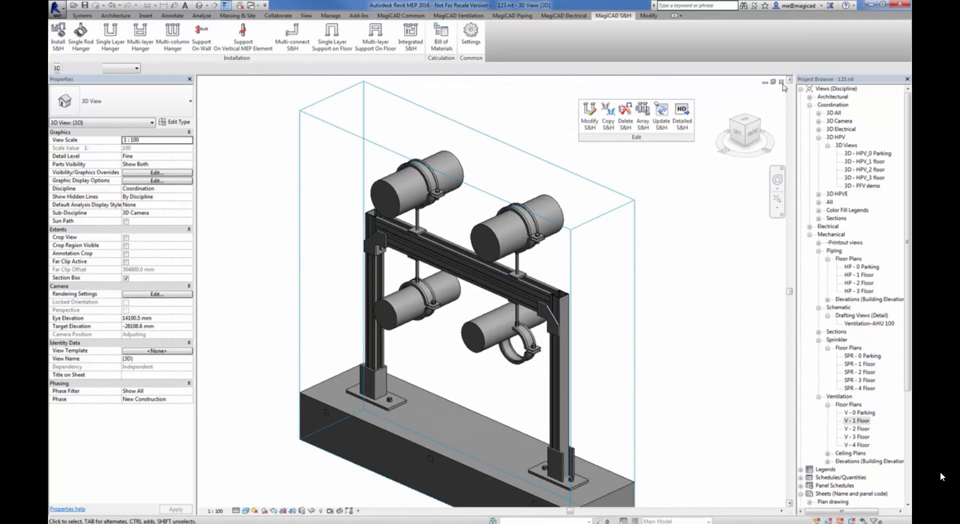
click(781, 82)
Isolate the detailed Hilti-typical-3 hanger on the three ducts in the {3D} section box view with a 100 offset
scroll(601, 220, down, 3)
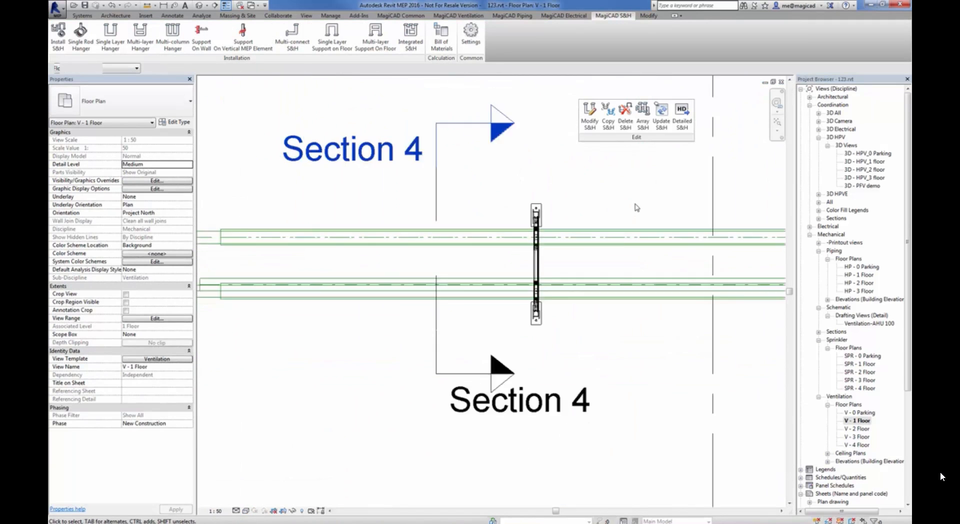
middle_drag(636, 205, 327, 466)
click(295, 286)
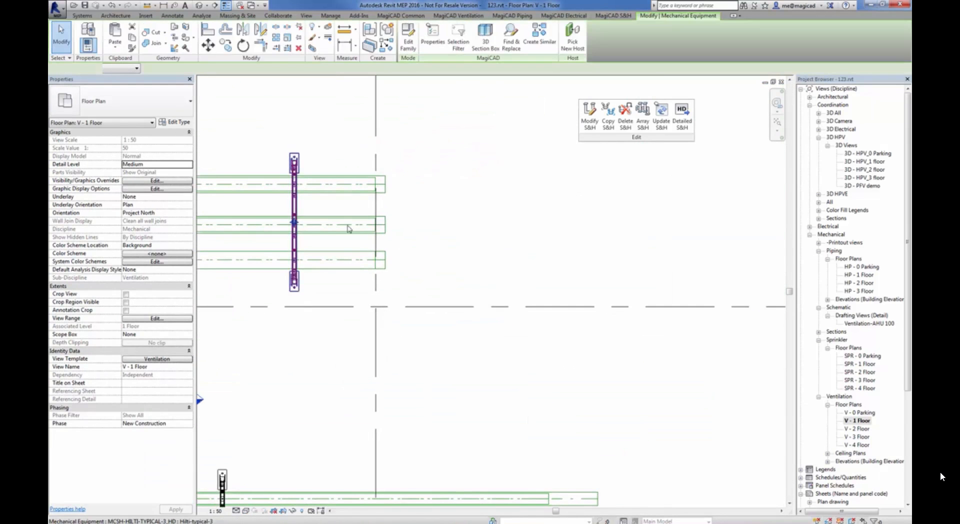
click(485, 37)
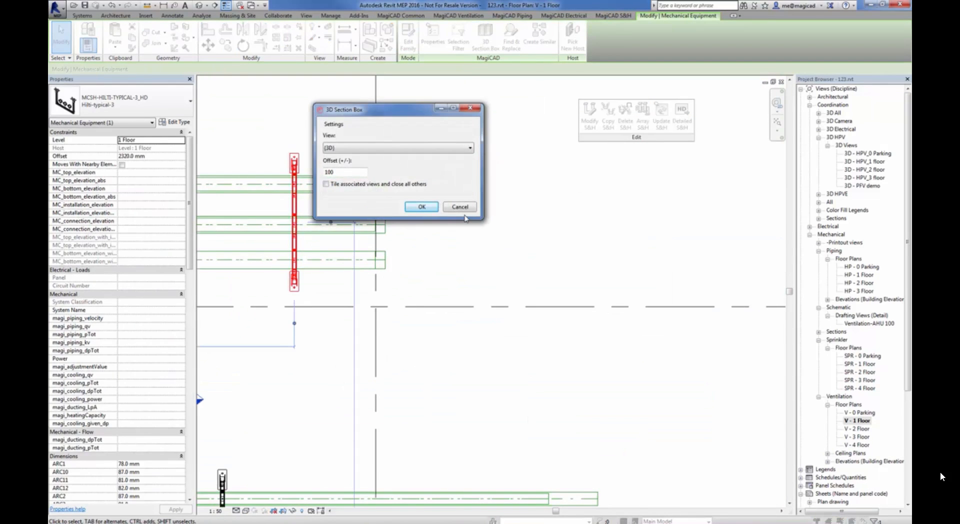
click(421, 203)
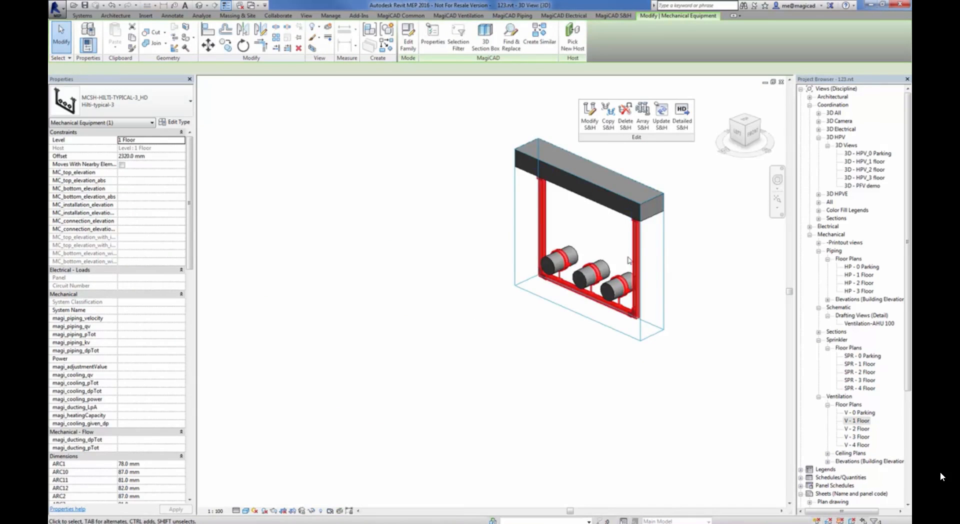
Examine the detailed hanger's ceiling plates, anchors, channel corner and pipe clamps up close, and close the 3D view
click(635, 255)
shift+middle_drag(638, 254, 652, 121)
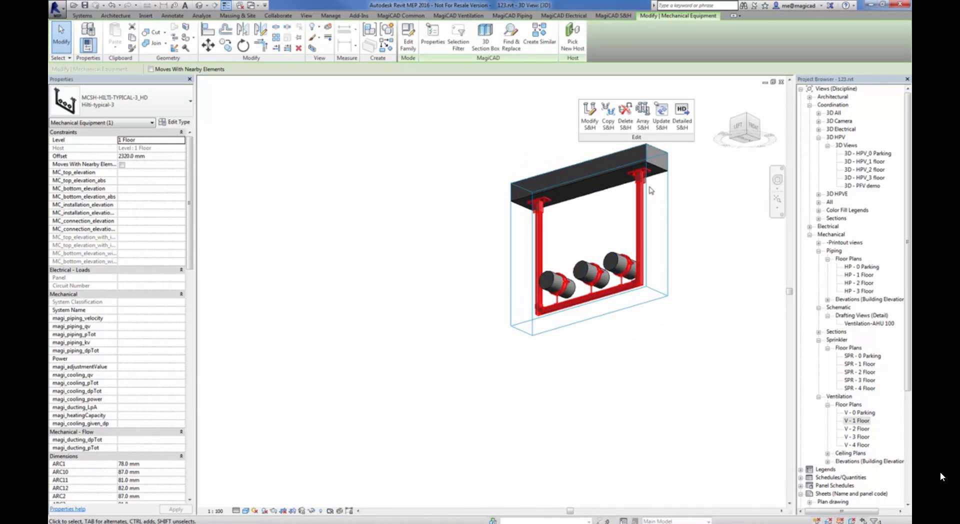
scroll(645, 181, up, 6)
middle_drag(633, 260, 568, 320)
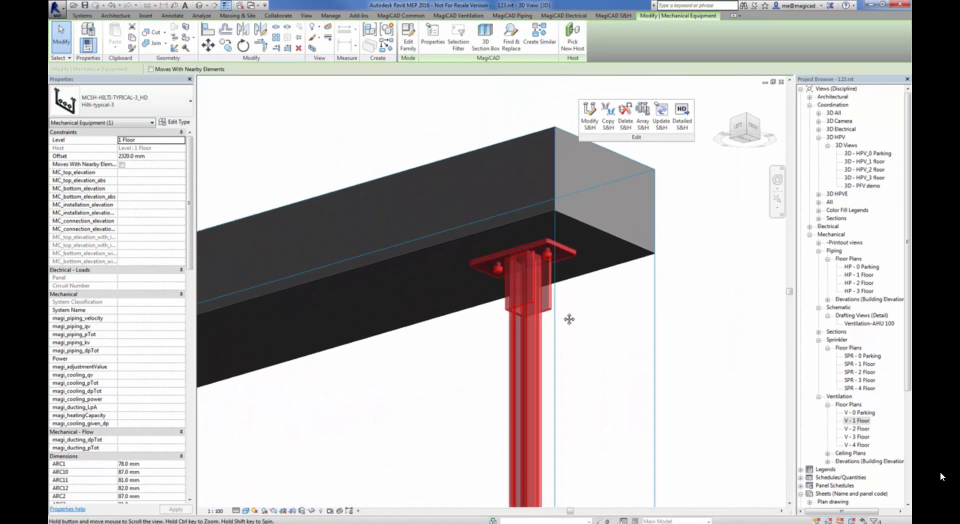
scroll(540, 262, up, 1)
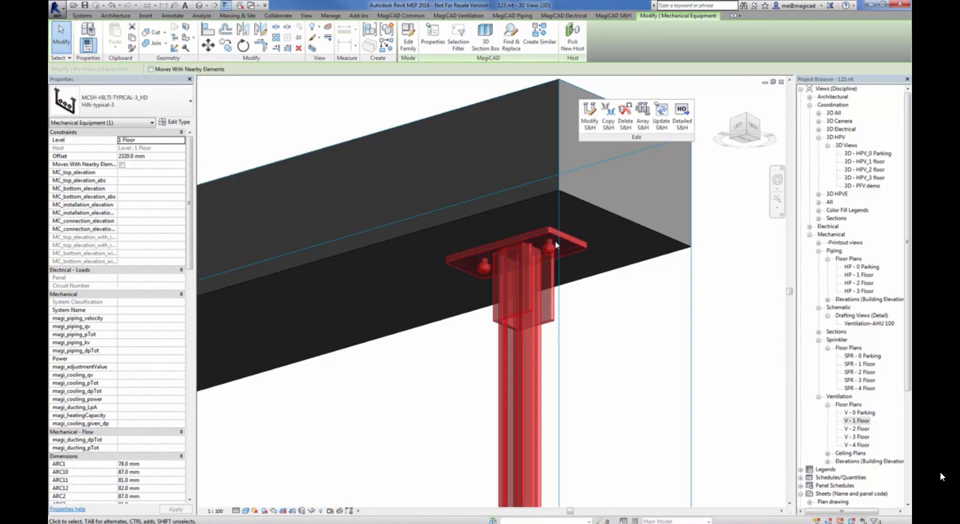
scroll(555, 257, up, 3)
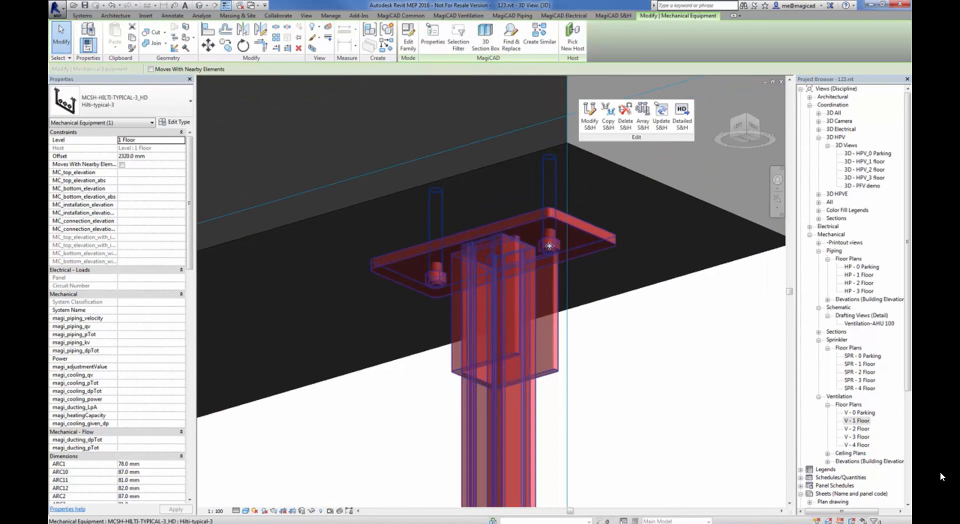
scroll(519, 407, down, 3)
middle_drag(526, 419, 523, 173)
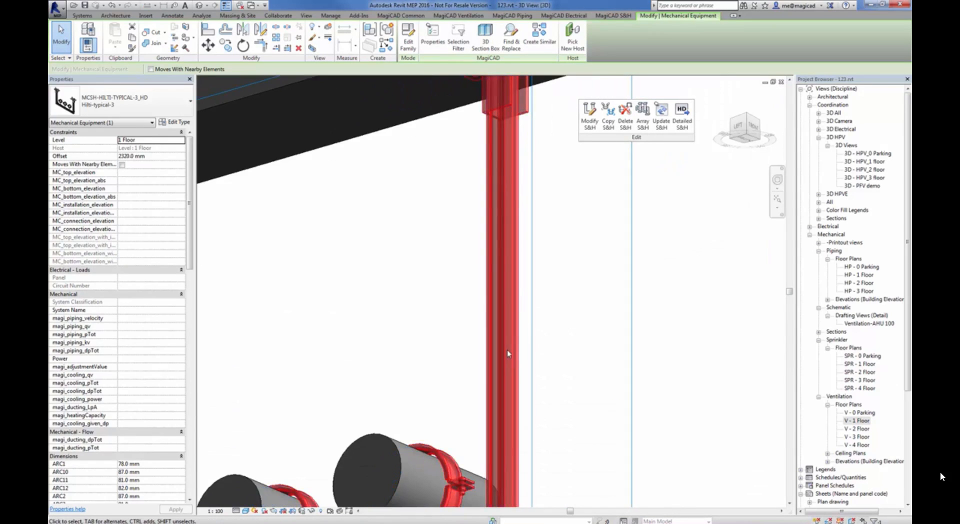
middle_drag(518, 356, 508, 158)
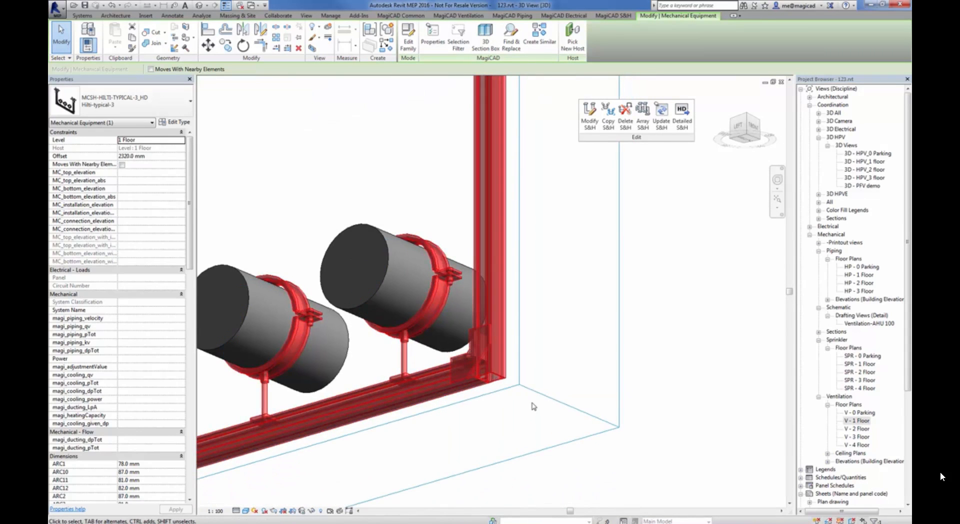
shift+middle_drag(539, 421, 523, 478)
scroll(555, 477, down, 5)
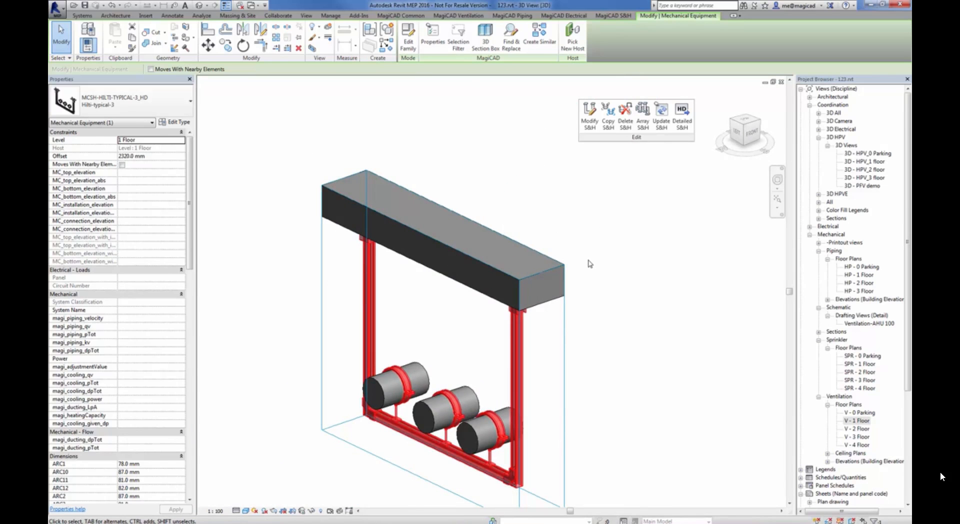
click(781, 82)
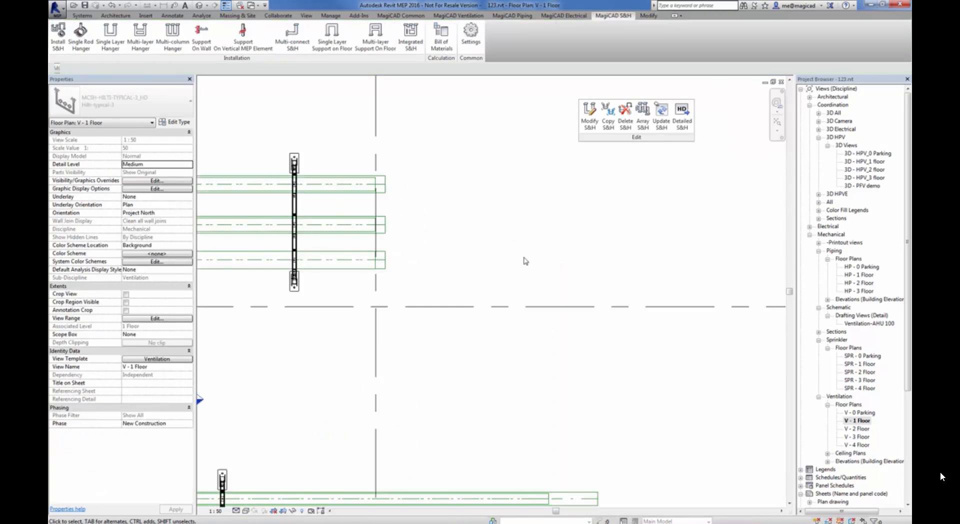
Generate a bill of materials with the Detailed Report template for the current view, including all single and multi system types
scroll(338, 313, down, 2)
middle_drag(334, 349, 523, 320)
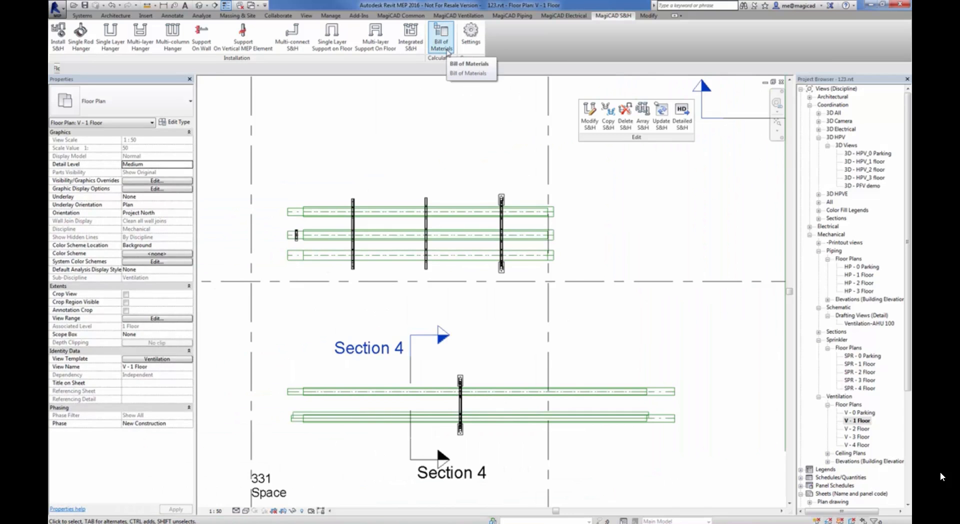
click(442, 42)
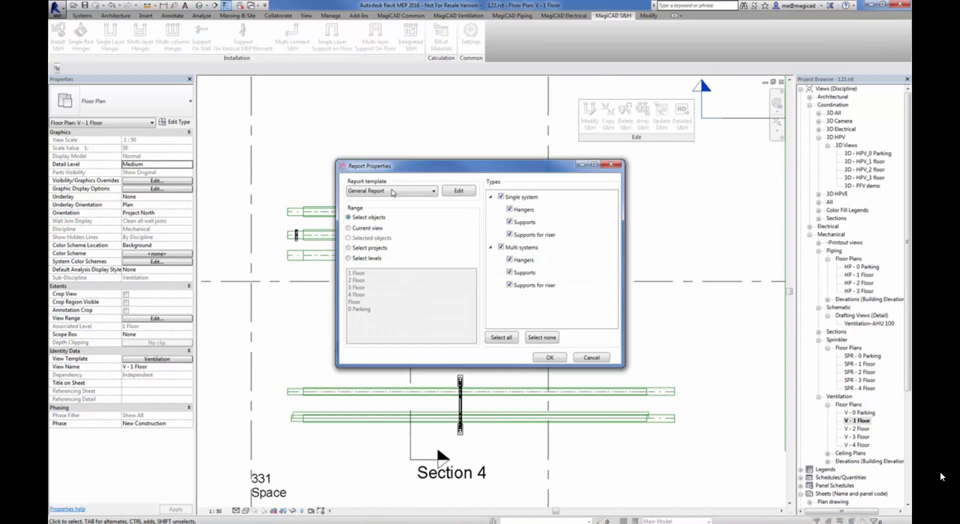
click(393, 193)
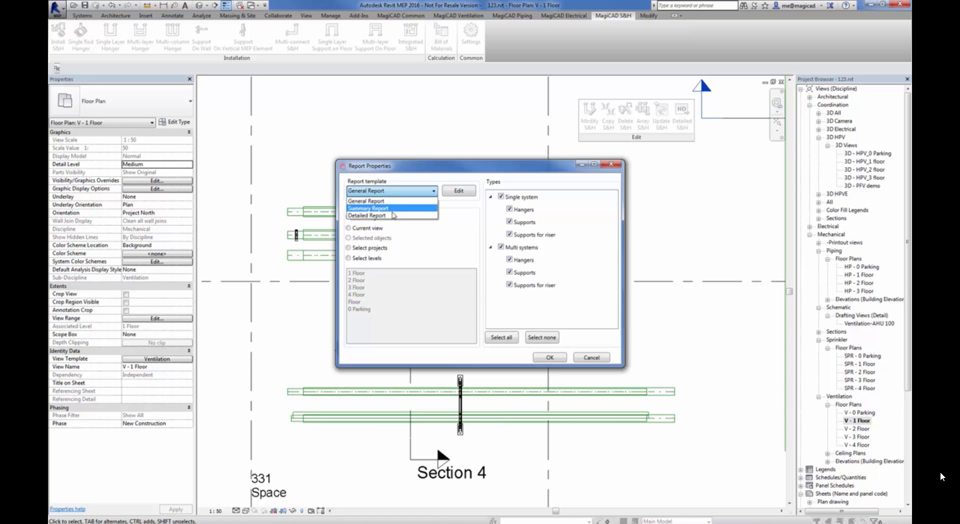
click(370, 216)
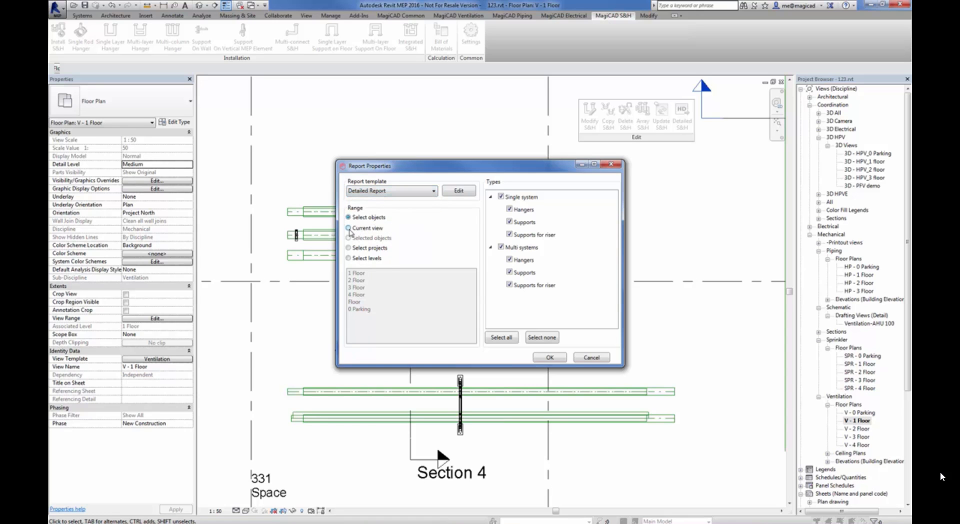
click(351, 229)
click(508, 336)
click(549, 357)
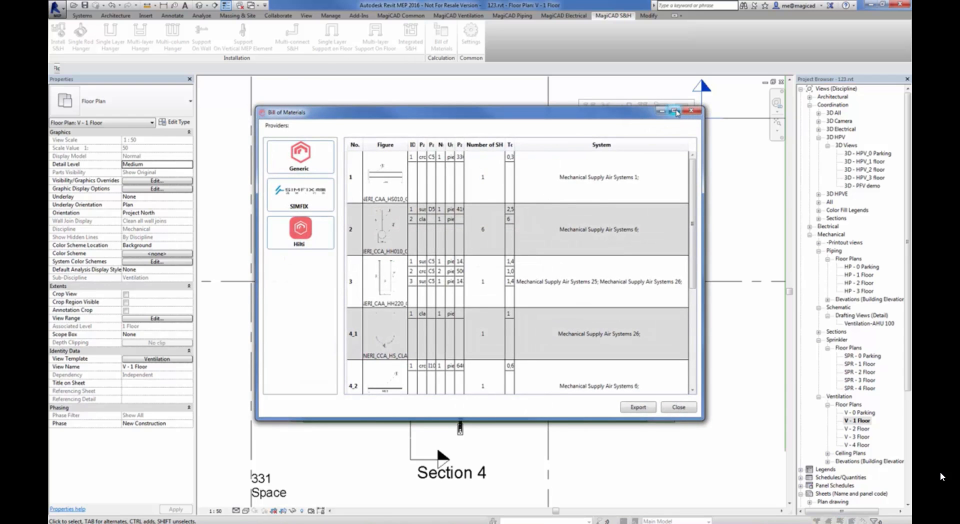
Maximize the Bill of Materials and look through the Generic, SIMFIX and Hilti part lists
click(674, 110)
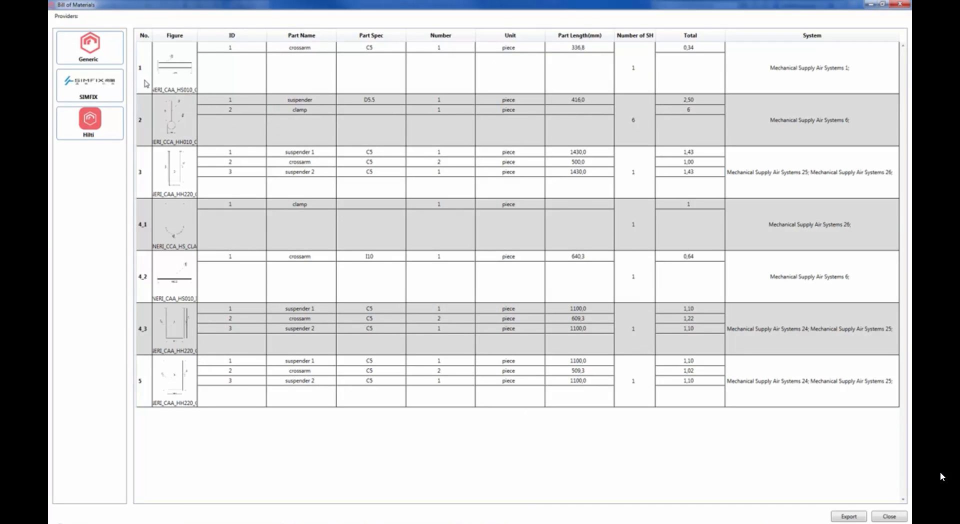
click(102, 51)
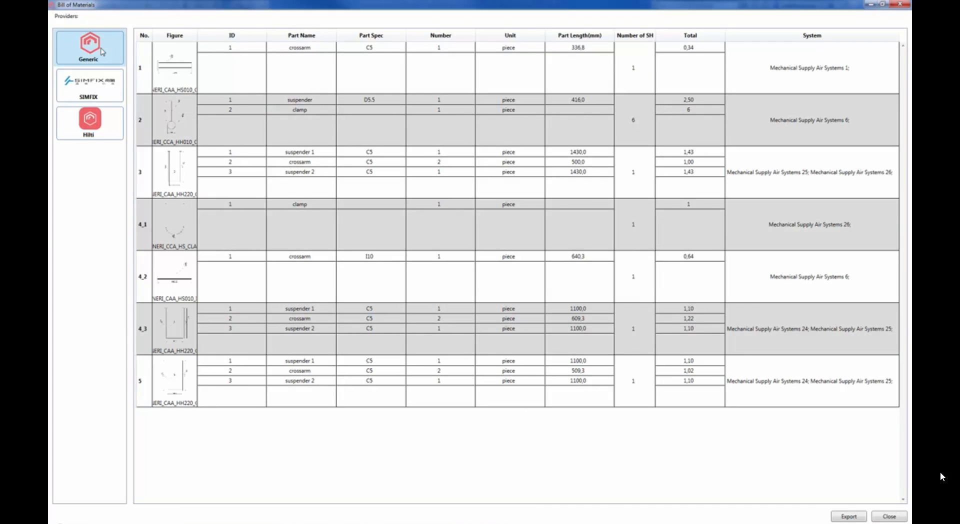
click(101, 90)
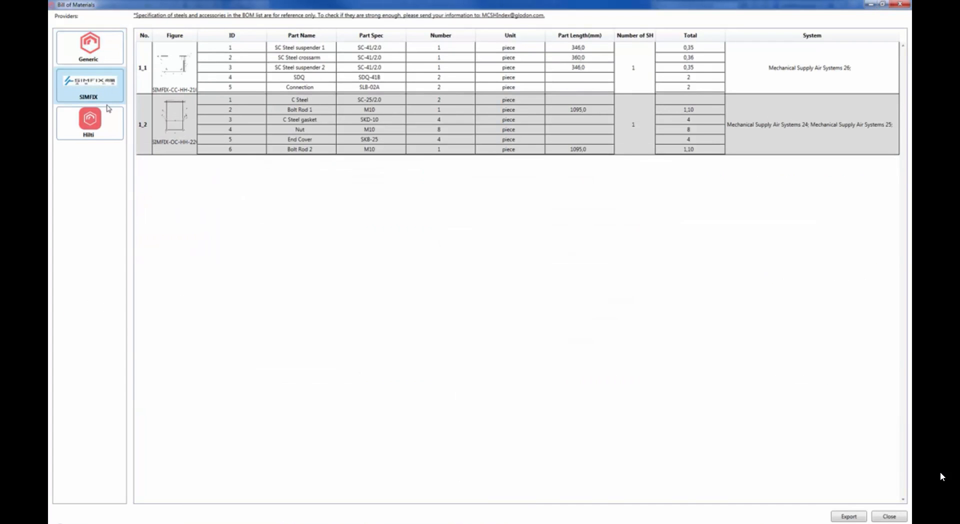
click(100, 128)
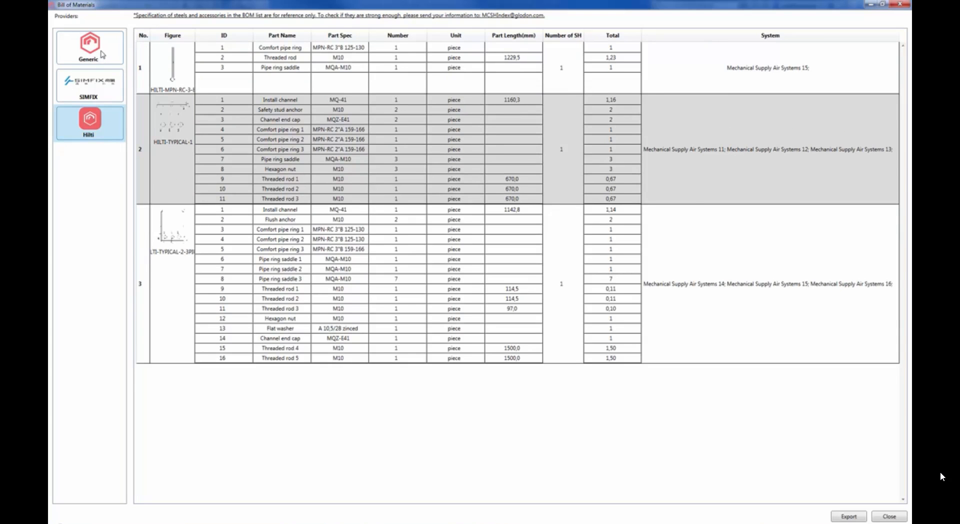
Widen the Figure column of the Generic list to view its support drawings at a larger size
click(102, 54)
drag(195, 36, 373, 67)
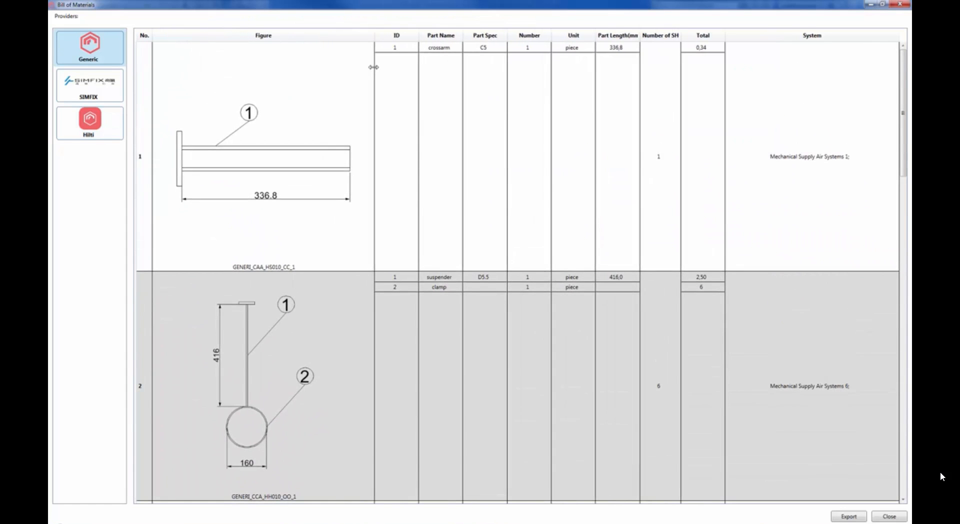
drag(370, 67, 364, 65)
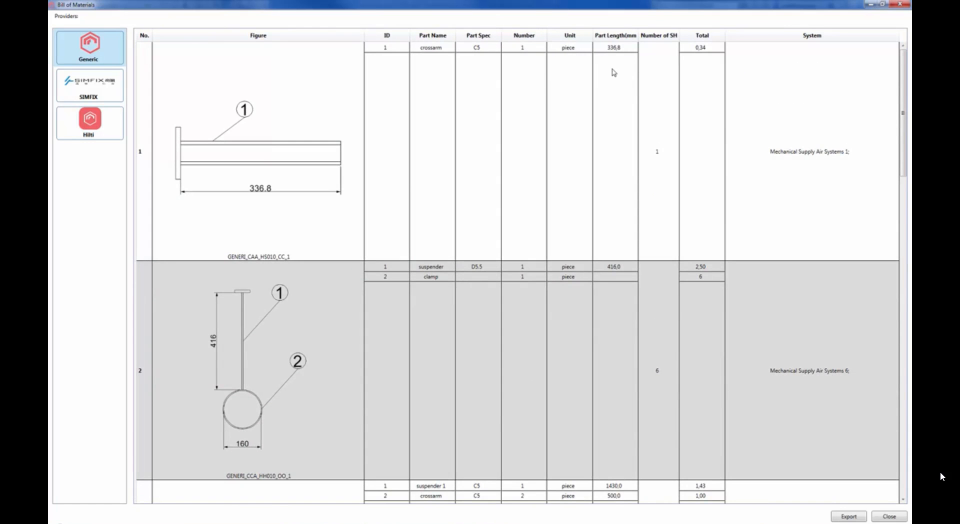
Enlarge the Figure column of the Hilti list and look through the drawings down to HILTI-TYPICAL-2-3PIPES
click(93, 129)
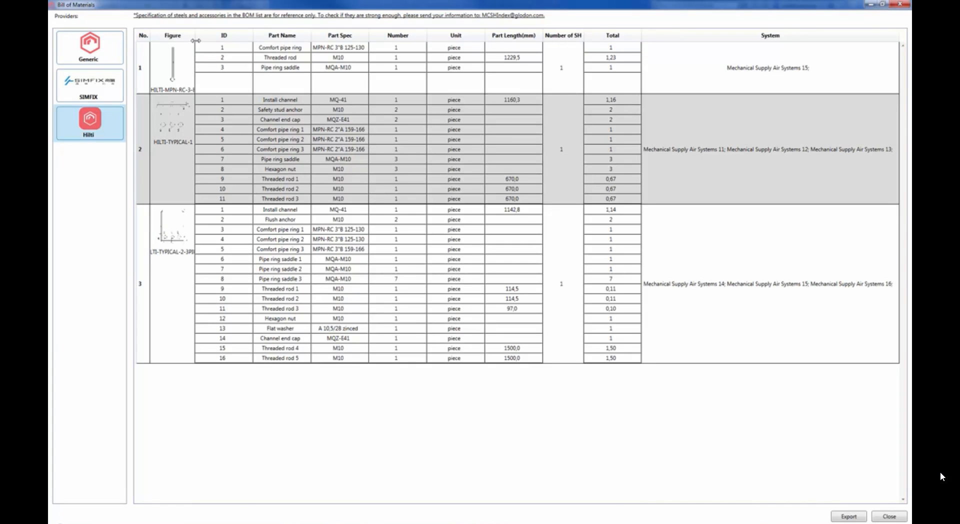
drag(196, 40, 362, 75)
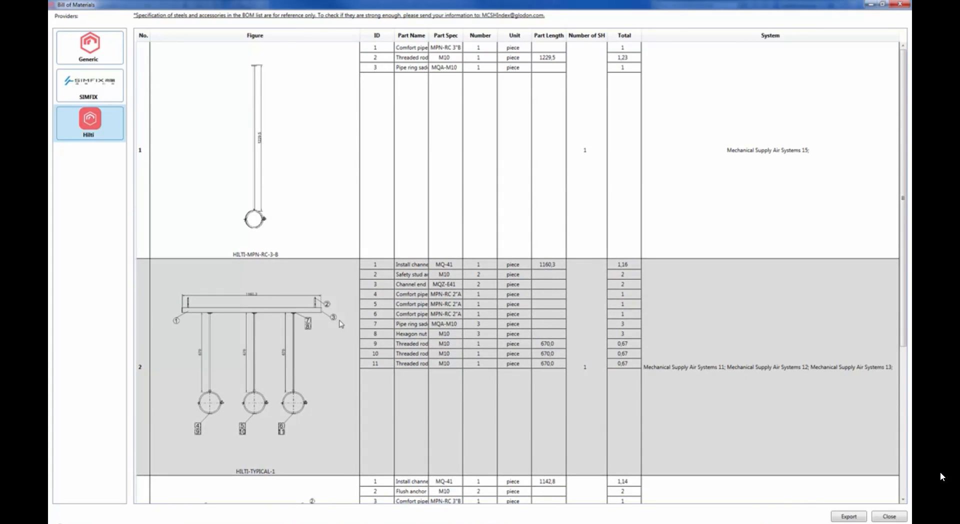
scroll(295, 363, down, 3)
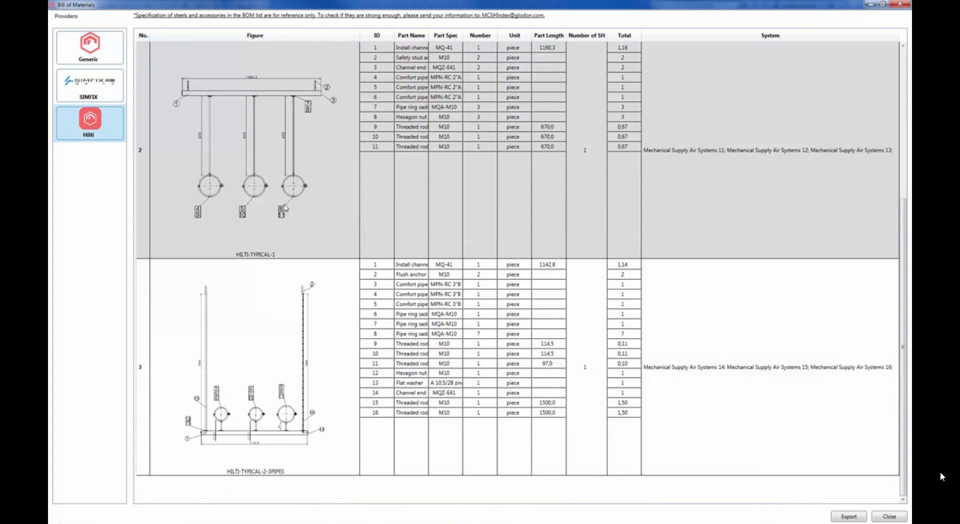
click(260, 402)
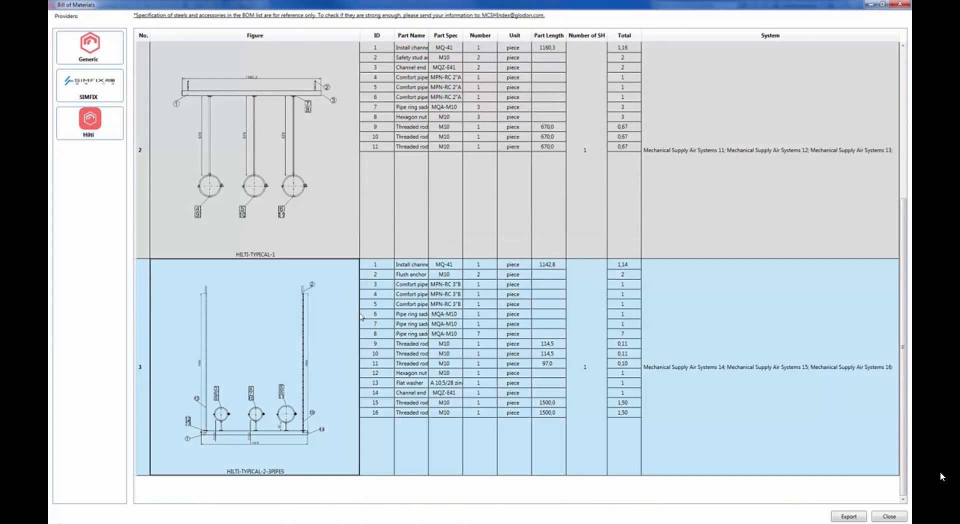
Widen the Part Name, Part Spec and Part Length columns of the Hilti list and review its part rows
drag(428, 35, 477, 36)
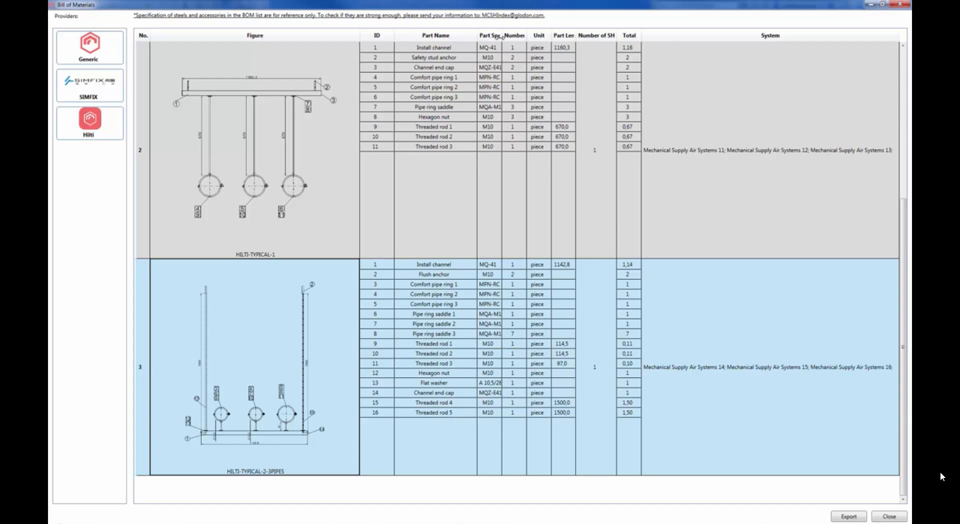
drag(501, 35, 720, 37)
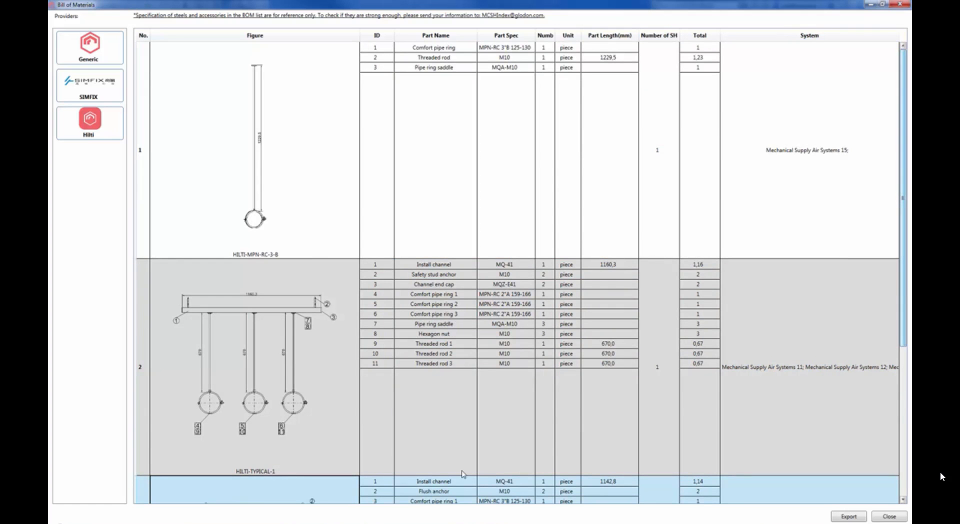
scroll(320, 448, down, 1)
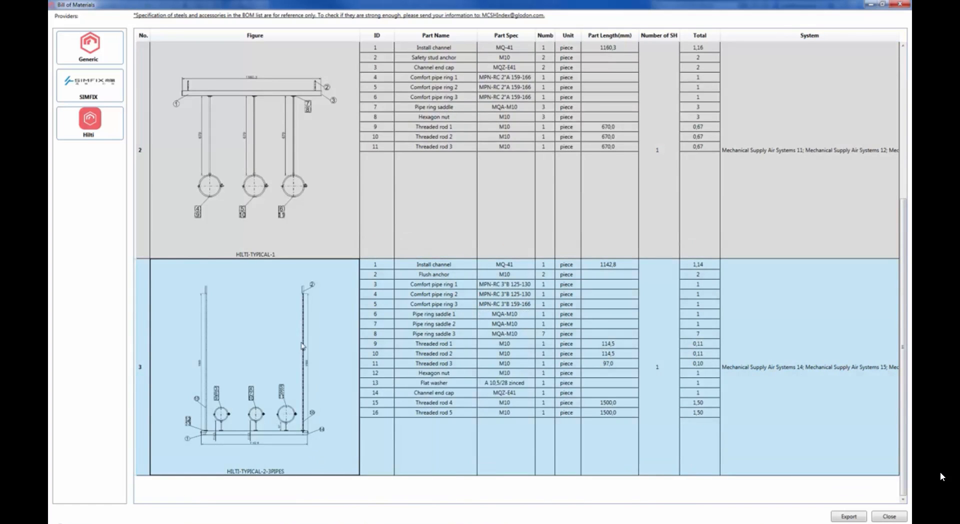
scroll(301, 325, up, 1)
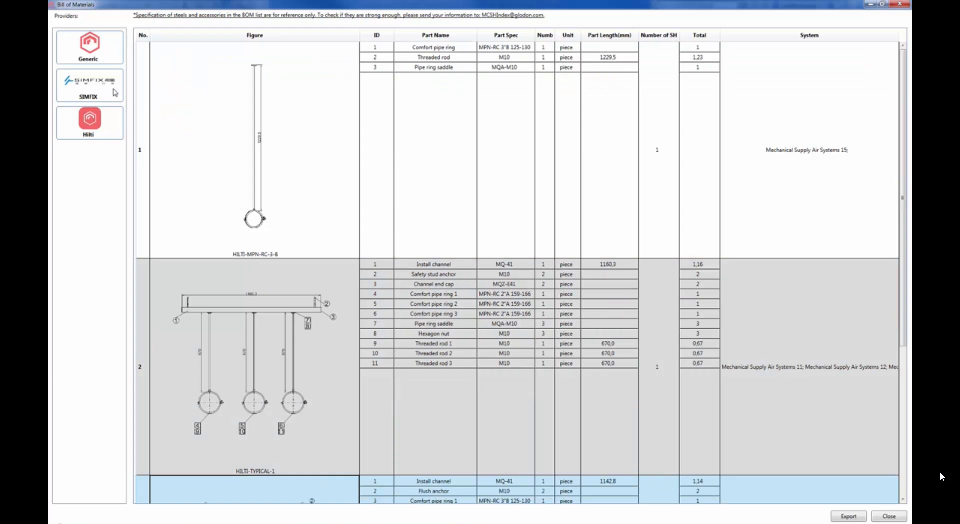
Export the bill of materials to the Desktop, and close the exported files' folder and the report
click(849, 517)
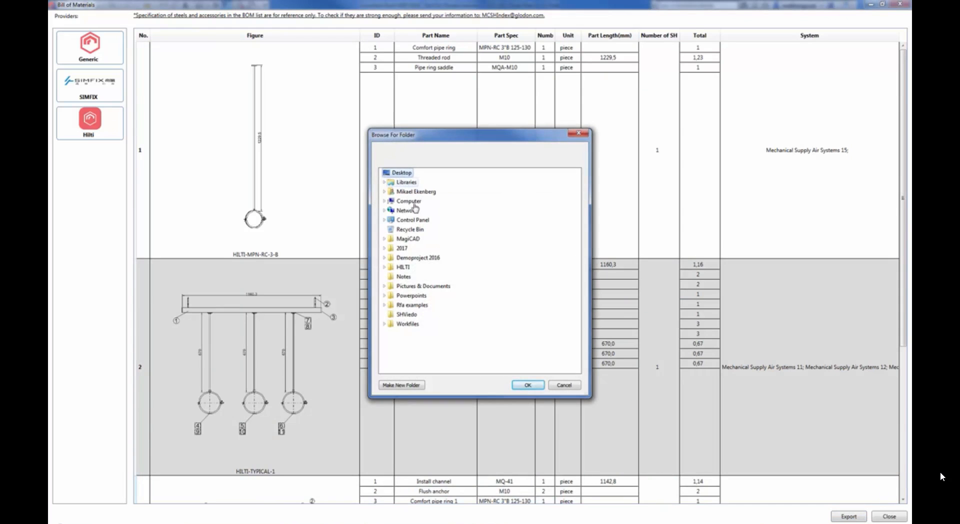
click(526, 387)
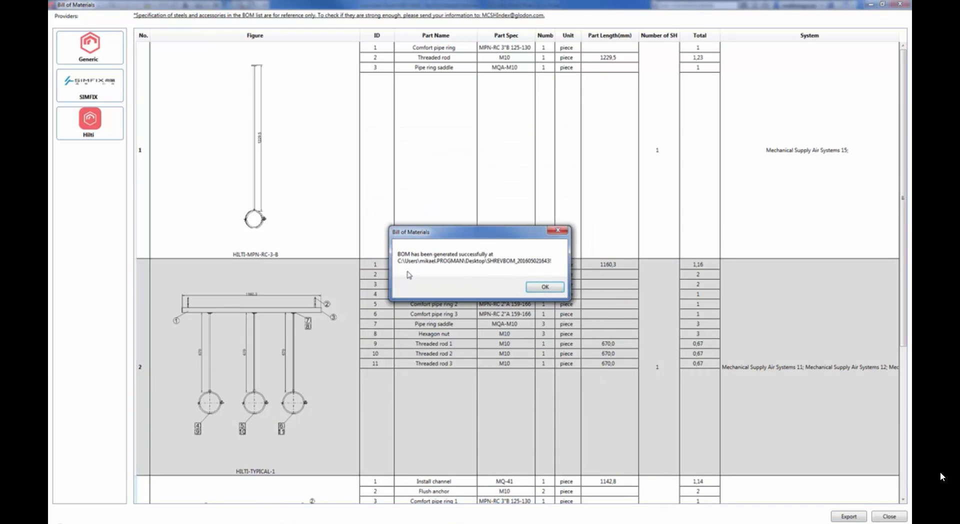
click(545, 288)
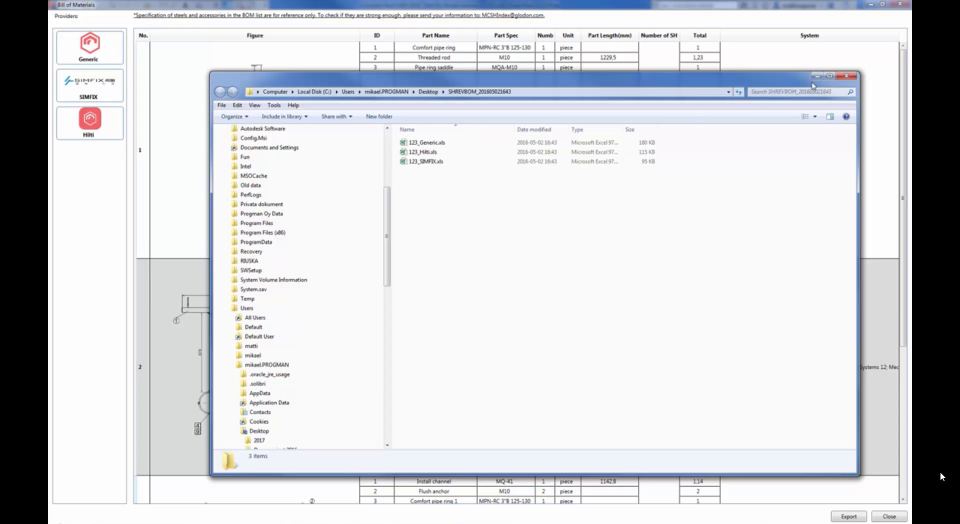
click(850, 77)
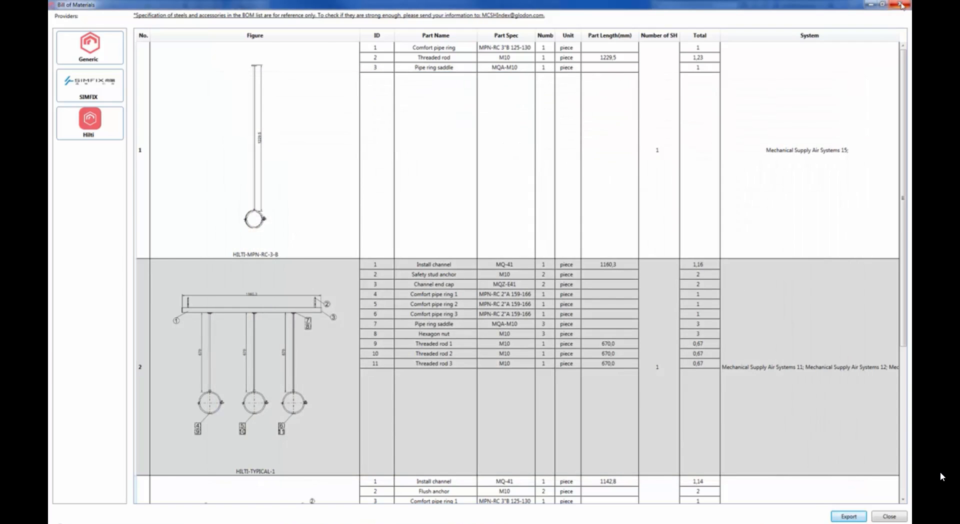
click(901, 4)
scroll(448, 151, down, 1)
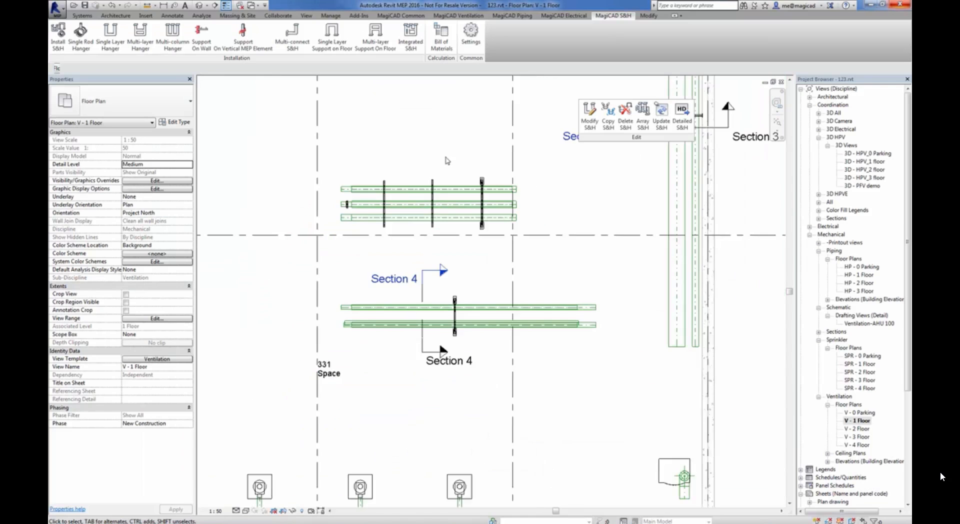
scroll(507, 258, down, 2)
middle_drag(507, 259, 528, 340)
scroll(460, 228, down, 1)
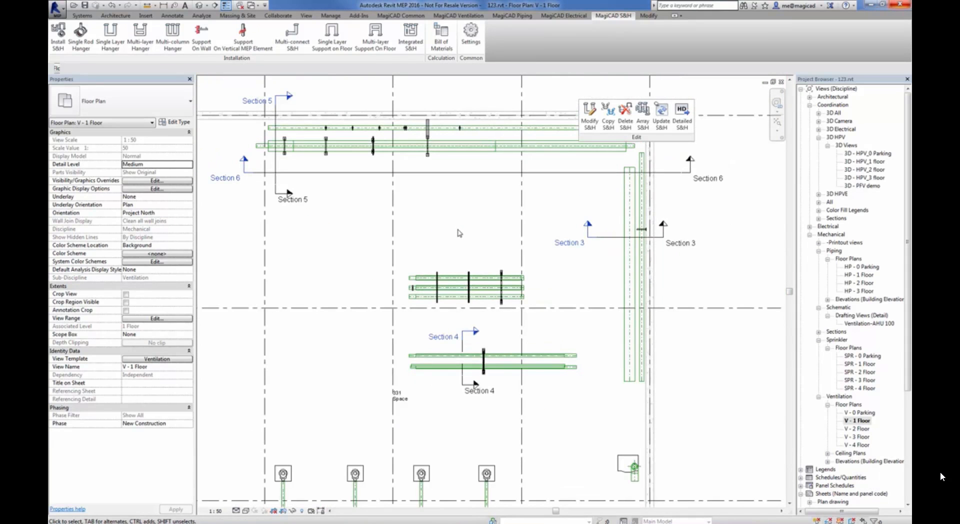
middle_drag(465, 241, 416, 234)
scroll(457, 246, down, 1)
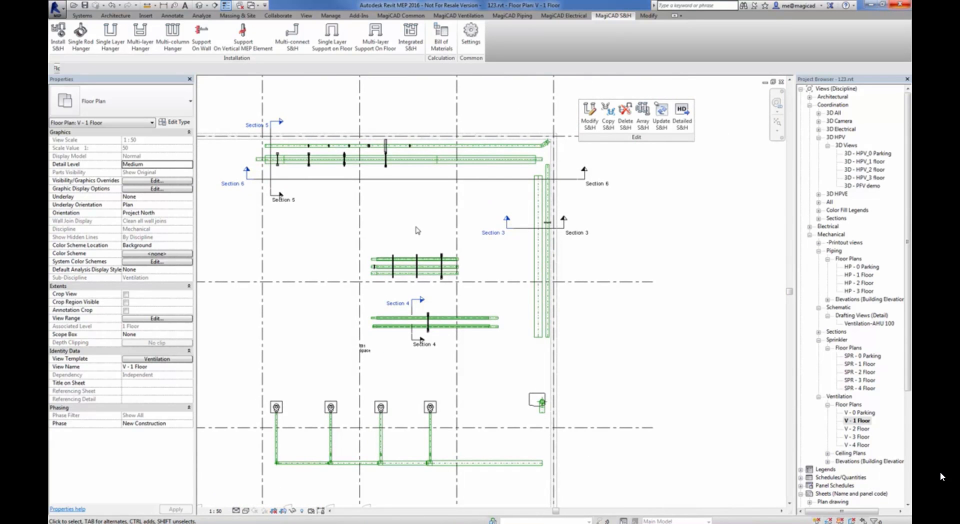
middle_drag(418, 230, 423, 207)
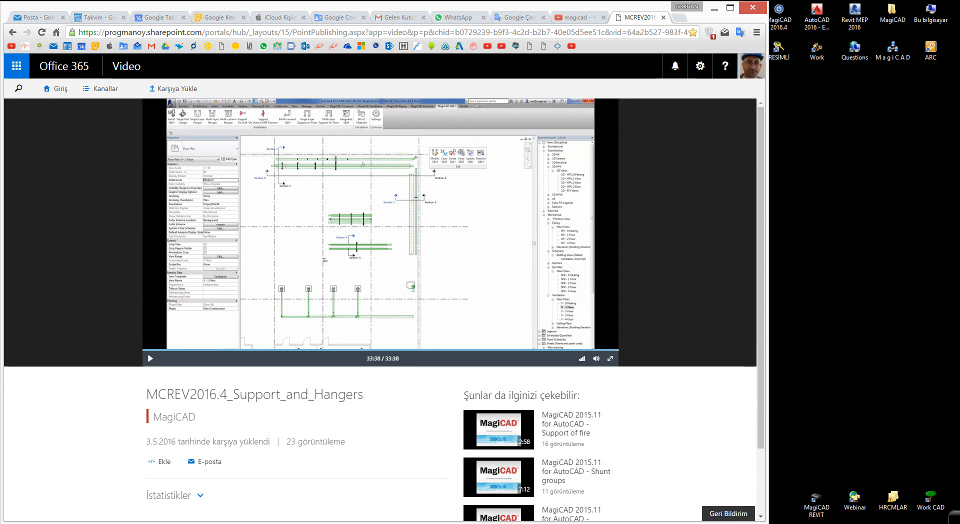
right_click(859, 523)
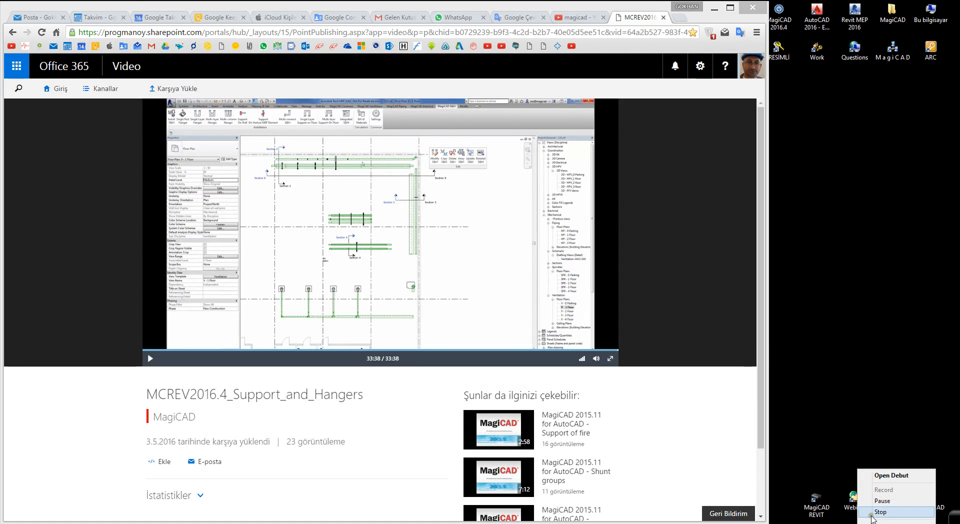